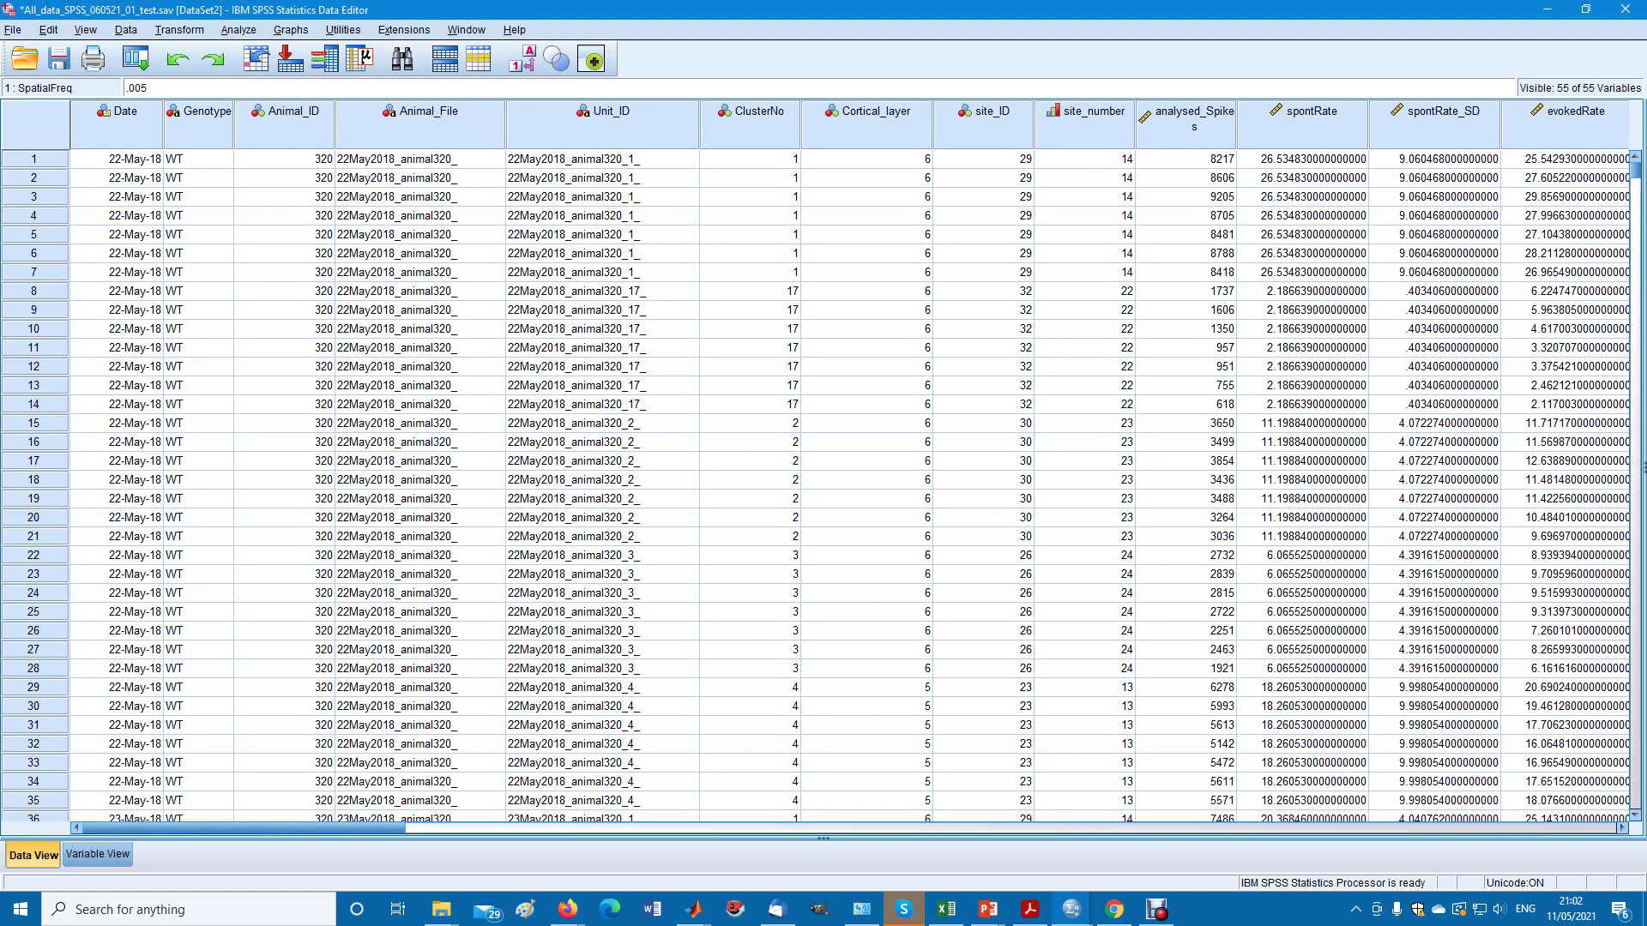
Highlight the Unit_ID values of cases 1 to 7, the repeated records of the first unit.
click(601, 159)
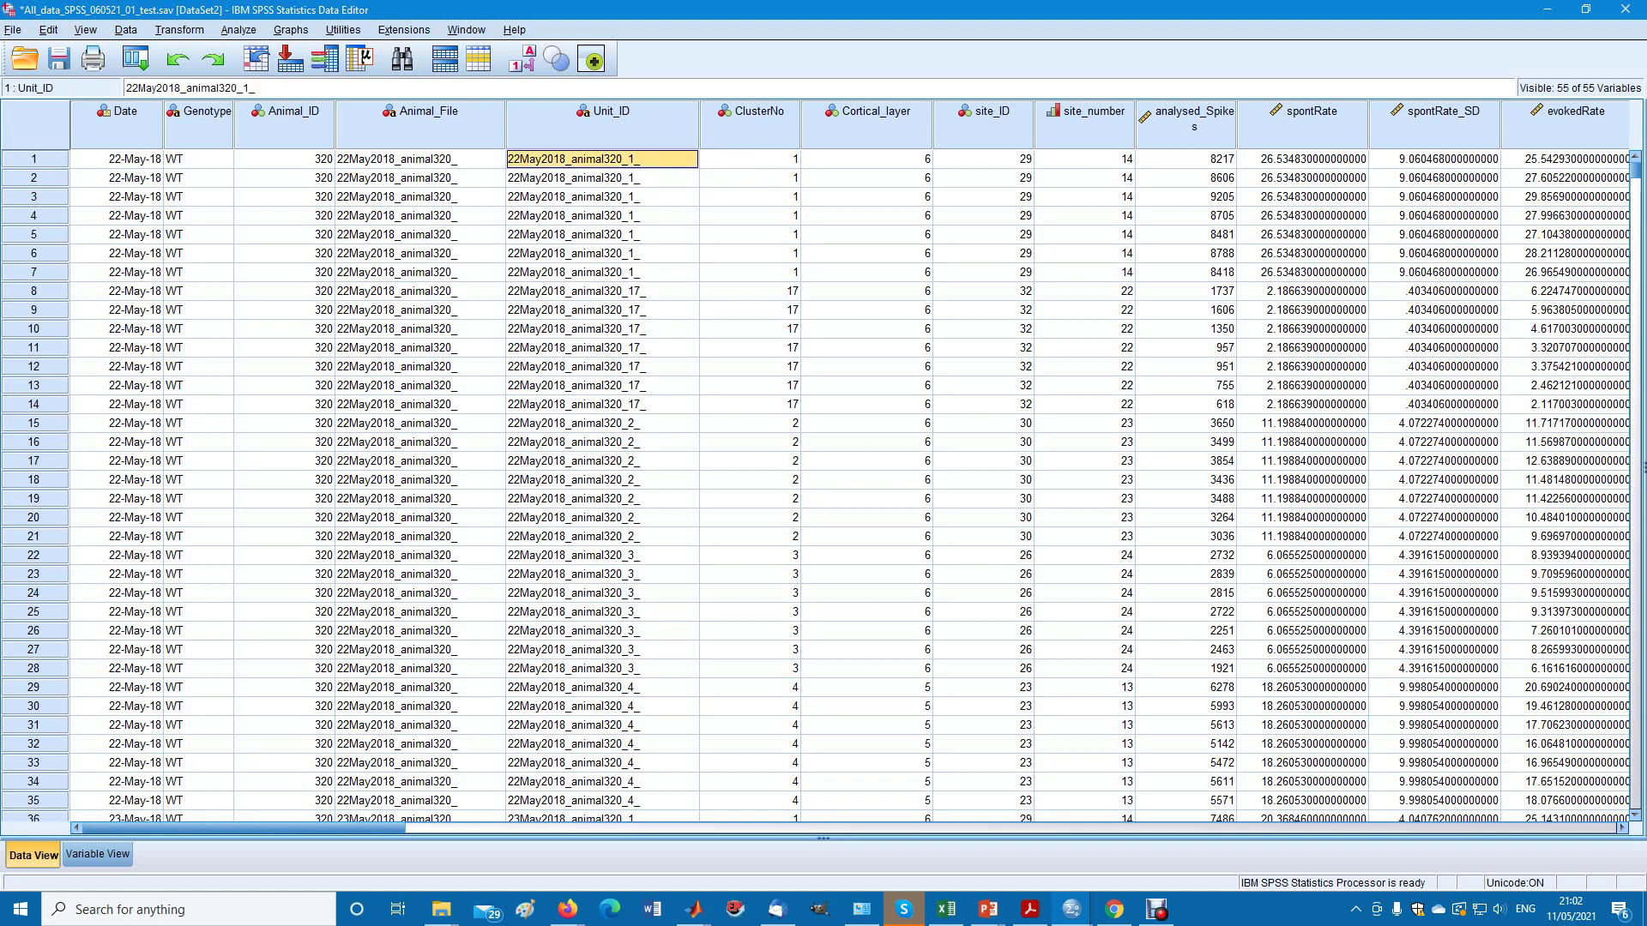
key(shift+Down)
key(shift+Down)
key(shift+Down)
key(shift+Down)
key(shift+Down)
key(shift+Down)
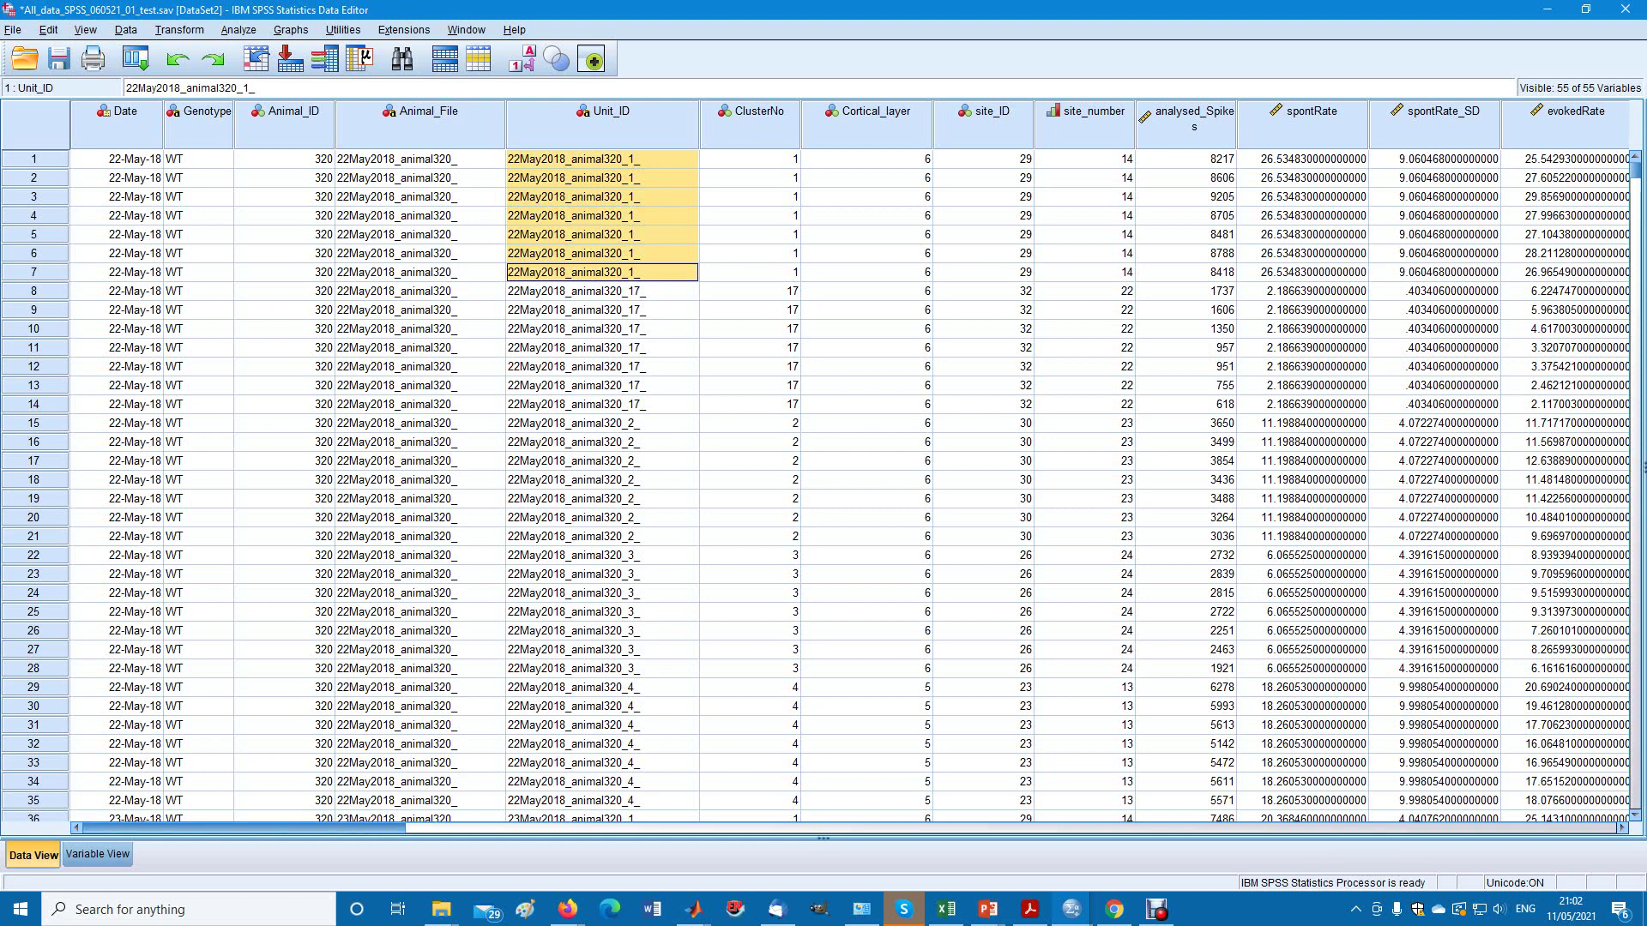
Highlight the SpatialFreq values of cases 1 to 7.
drag(244, 827, 270, 828)
scroll(849, 467, right, 9)
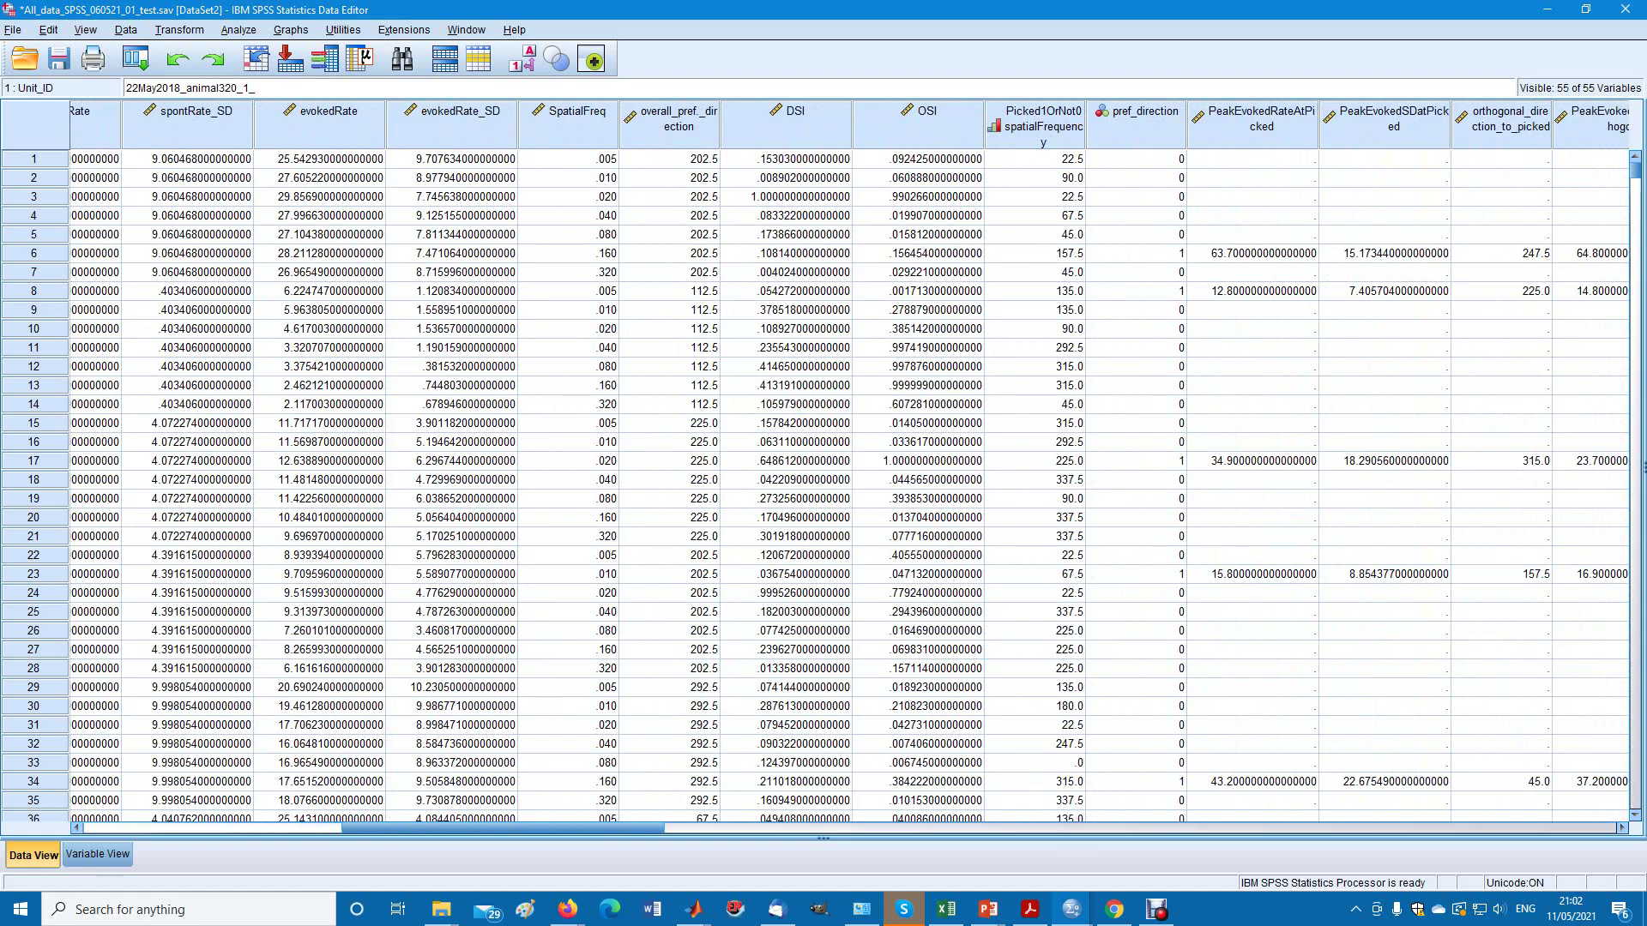
drag(568, 159, 568, 196)
key(shift+Down)
key(shift+Down)
key(shift+Down)
key(shift+Down)
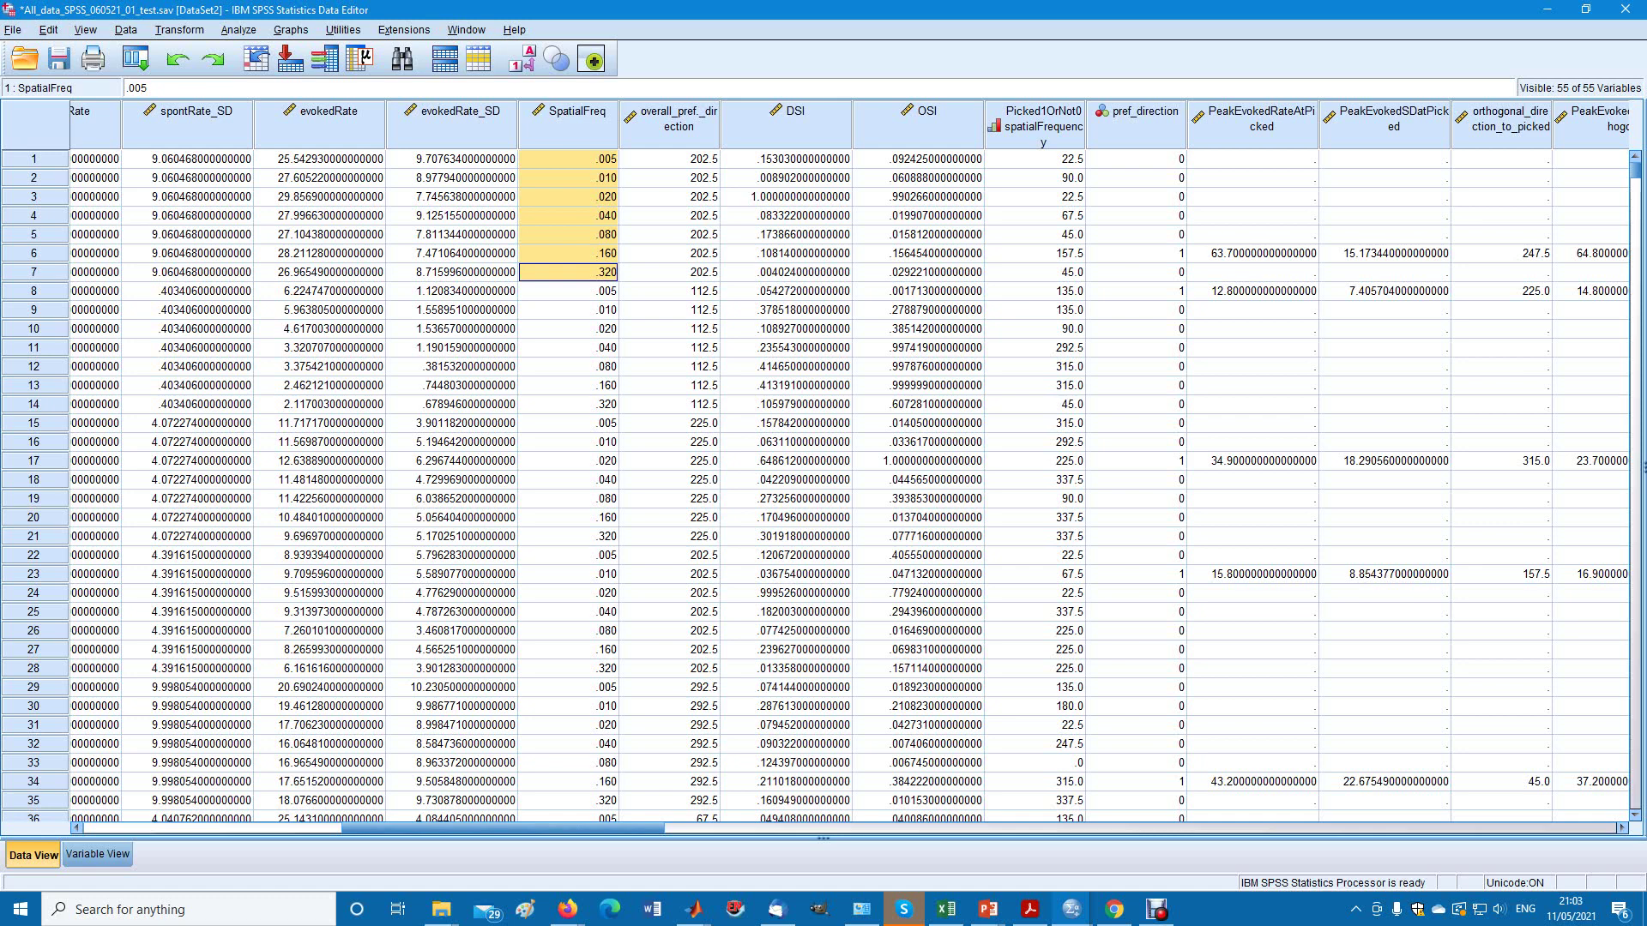
Highlight the SpatialFreq values of cases 8 to 14, belonging to the second unit.
key(Down)
key(shift+Down)
key(shift+Down)
key(shift+Down)
key(shift+Down)
key(shift+Down)
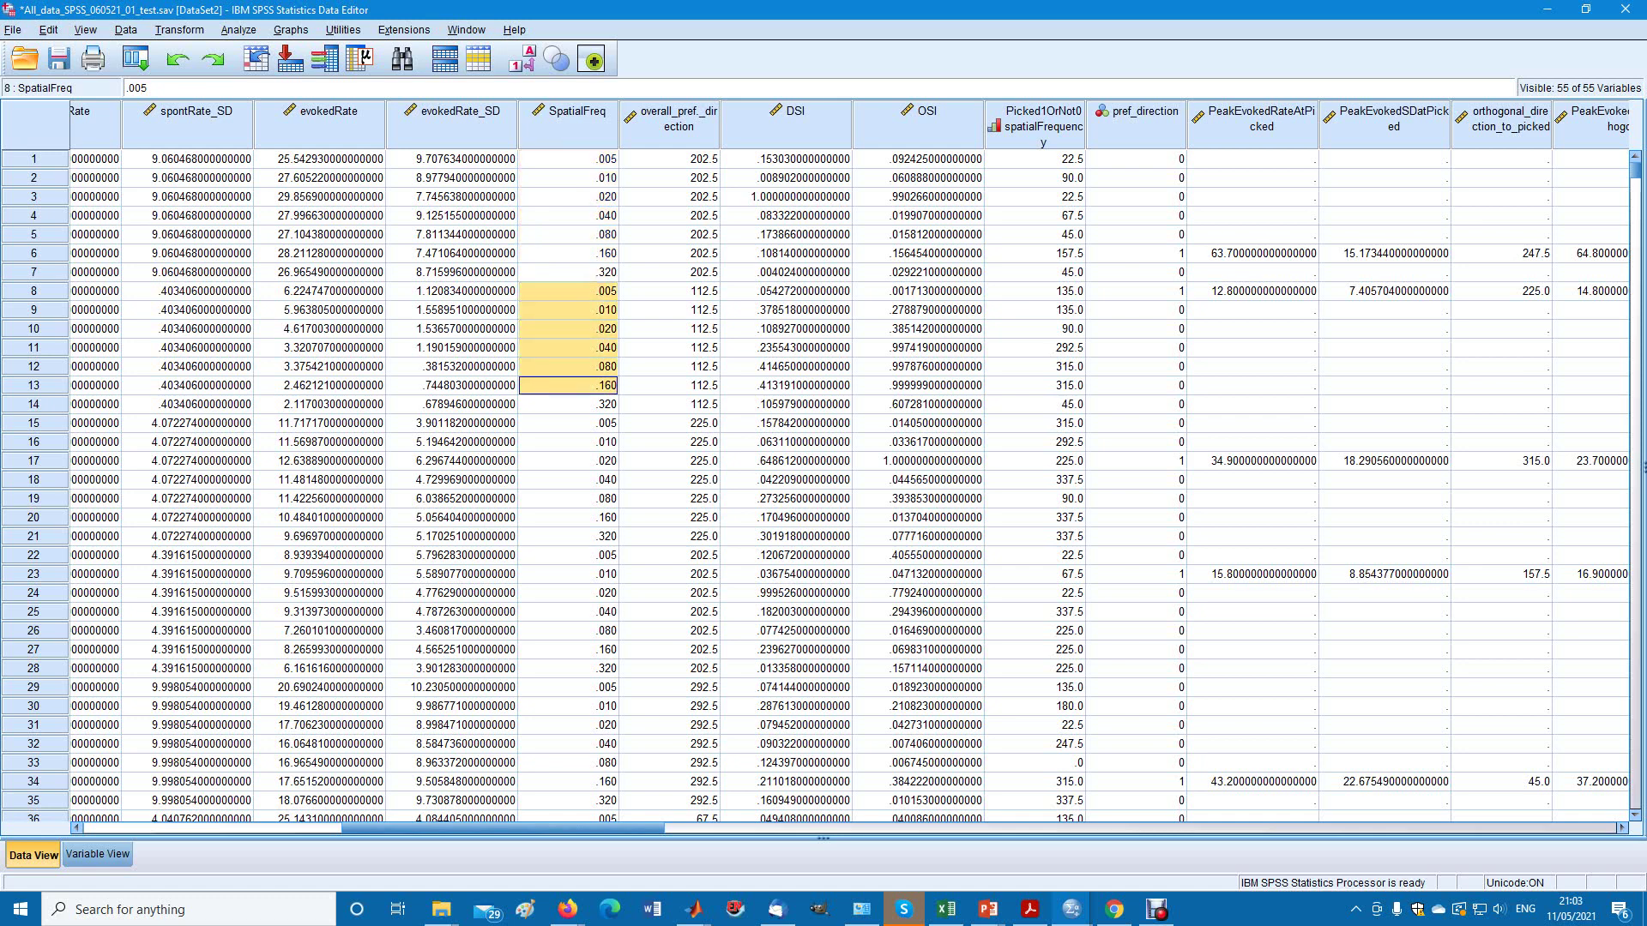
key(shift+Down)
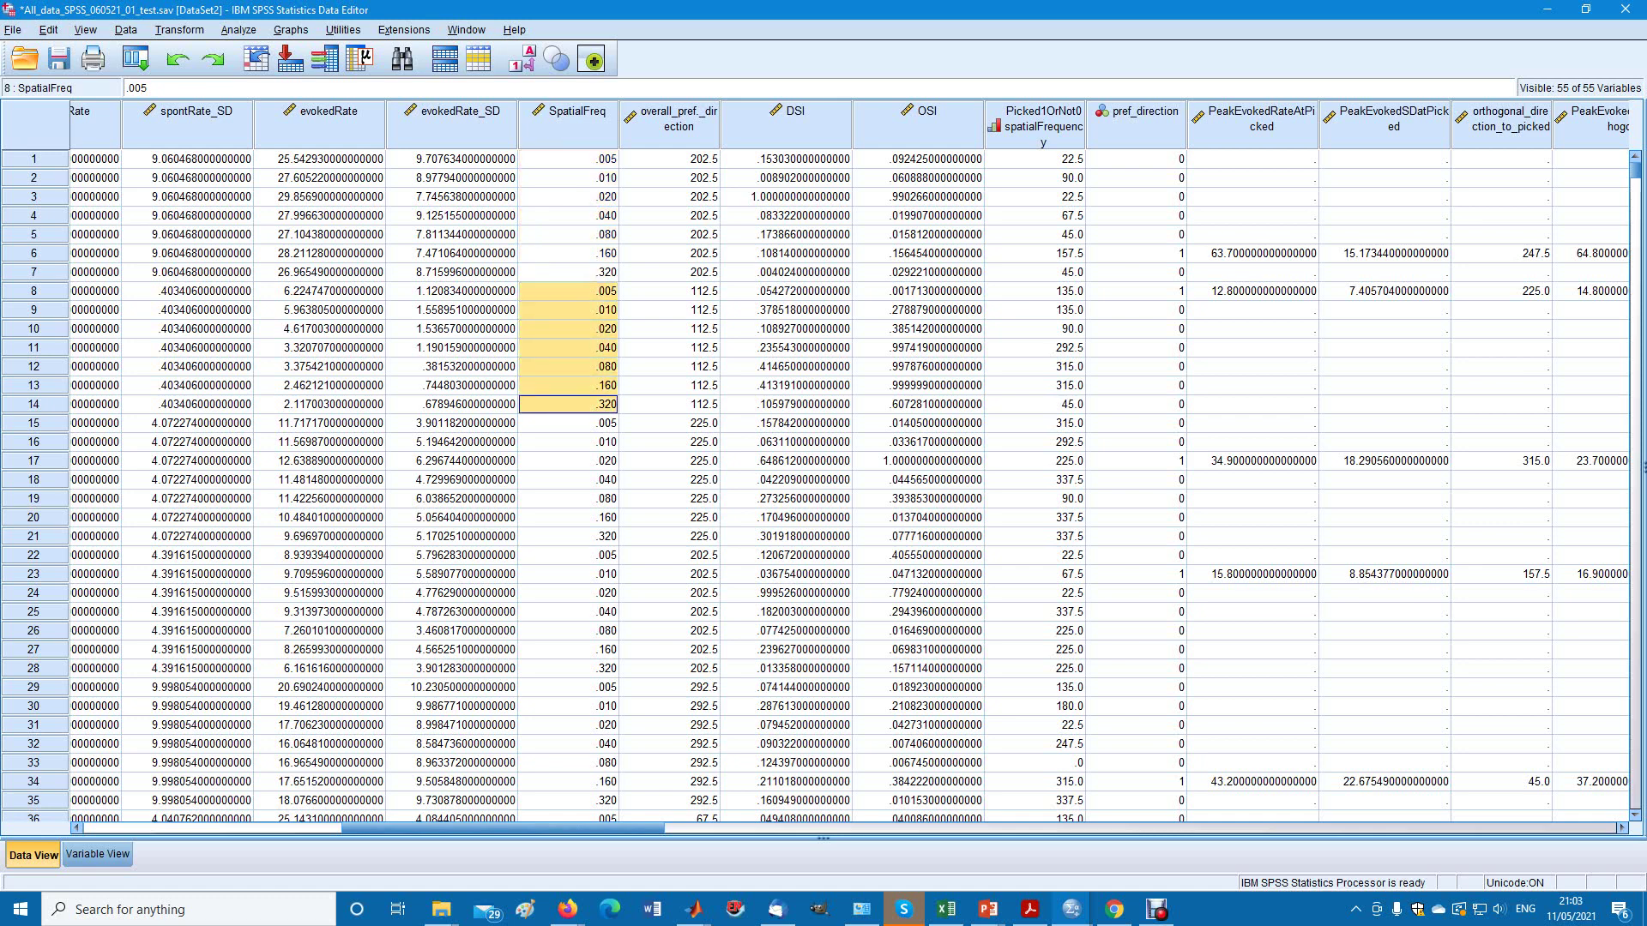
Highlight the SpatialFreq values of cases 15 to 21, belonging to the third unit.
key(Down)
key(shift+Down)
key(shift+Down)
key(shift+Down)
key(shift+Down)
key(shift+Down)
key(shift+Down)
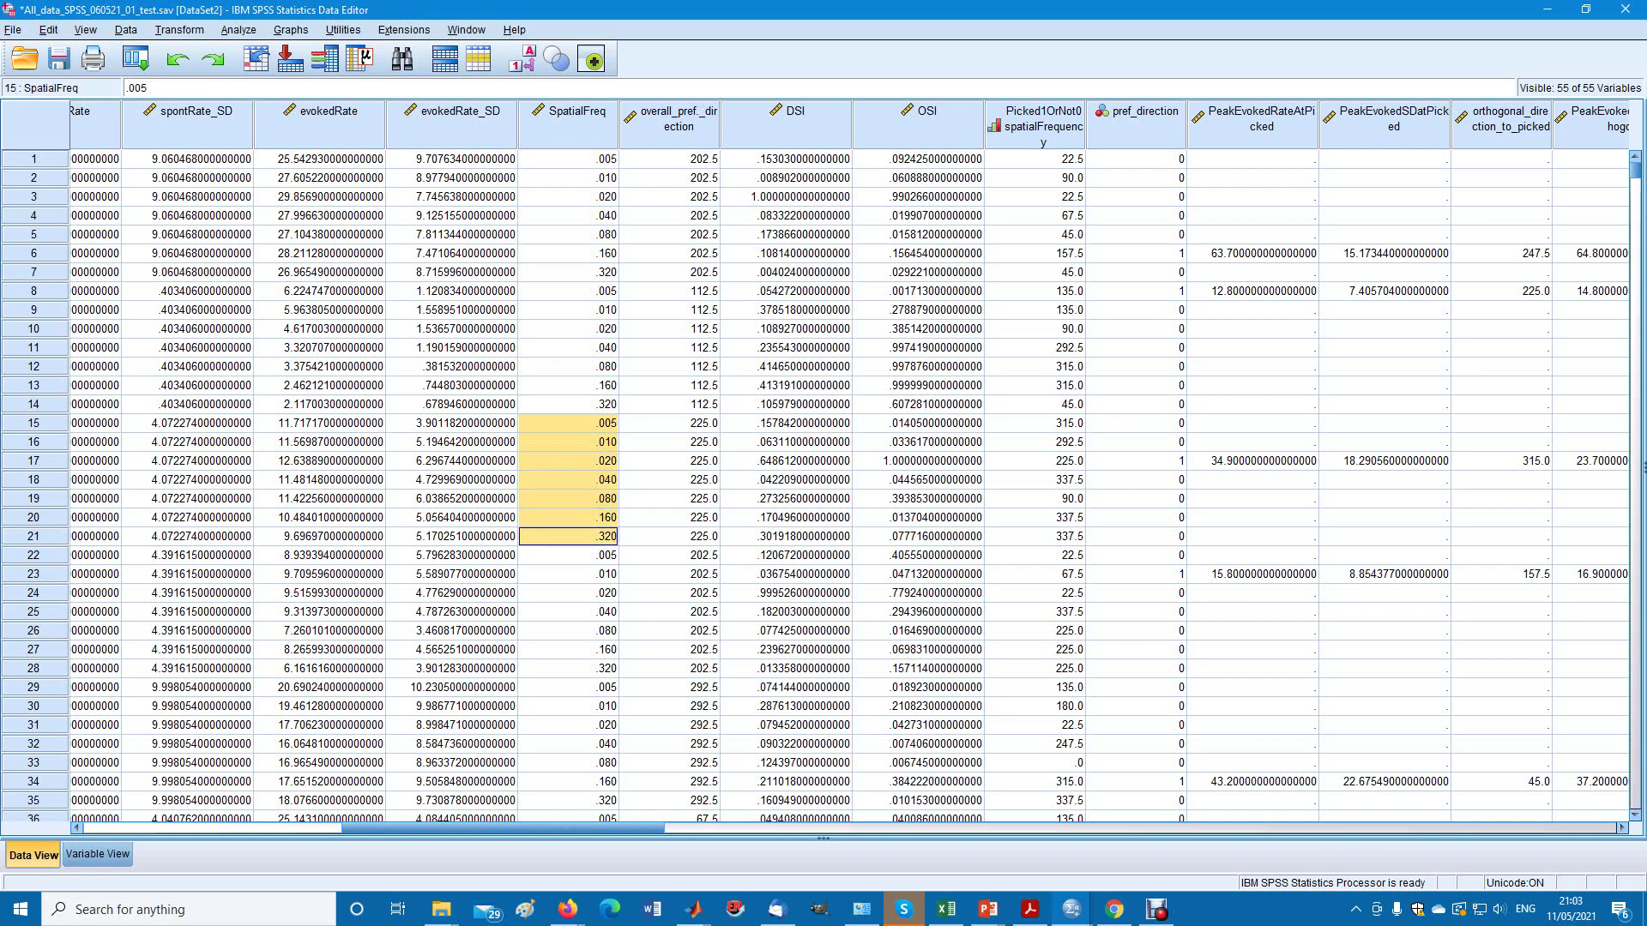
Select the entire rows of cases 1 to 7 to show the first unit's block of records.
drag(502, 828, 243, 828)
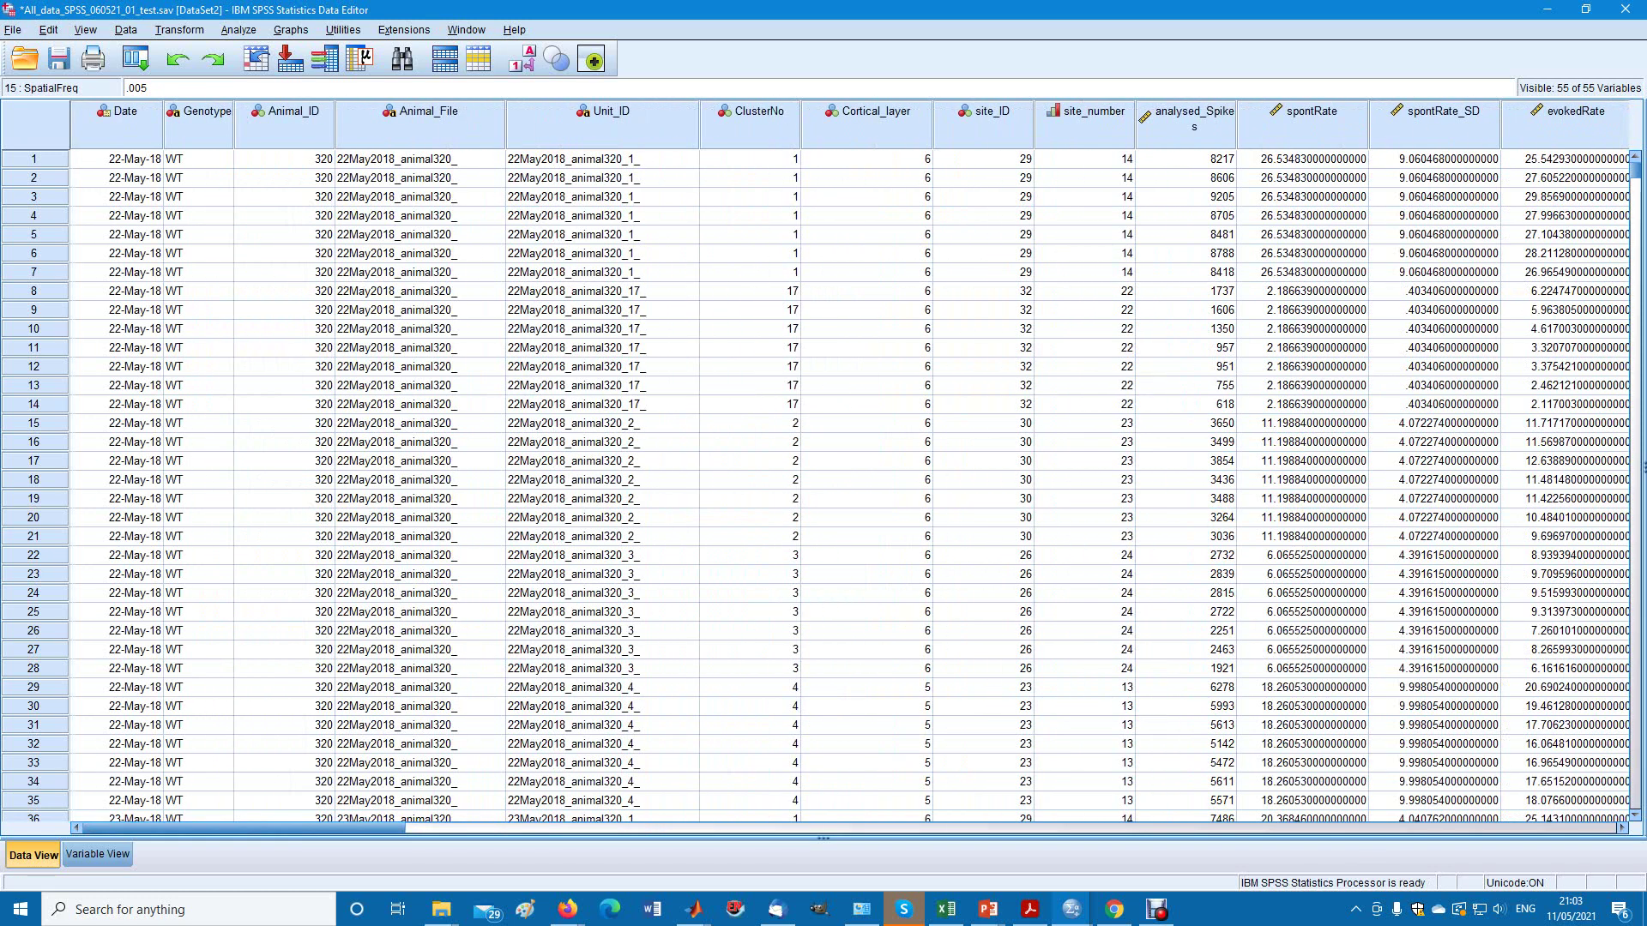
click(33, 159)
key(shift+Down)
key(shift+Down)
key(shift+Down)
key(shift+Down)
key(shift+Down)
key(shift+Down)
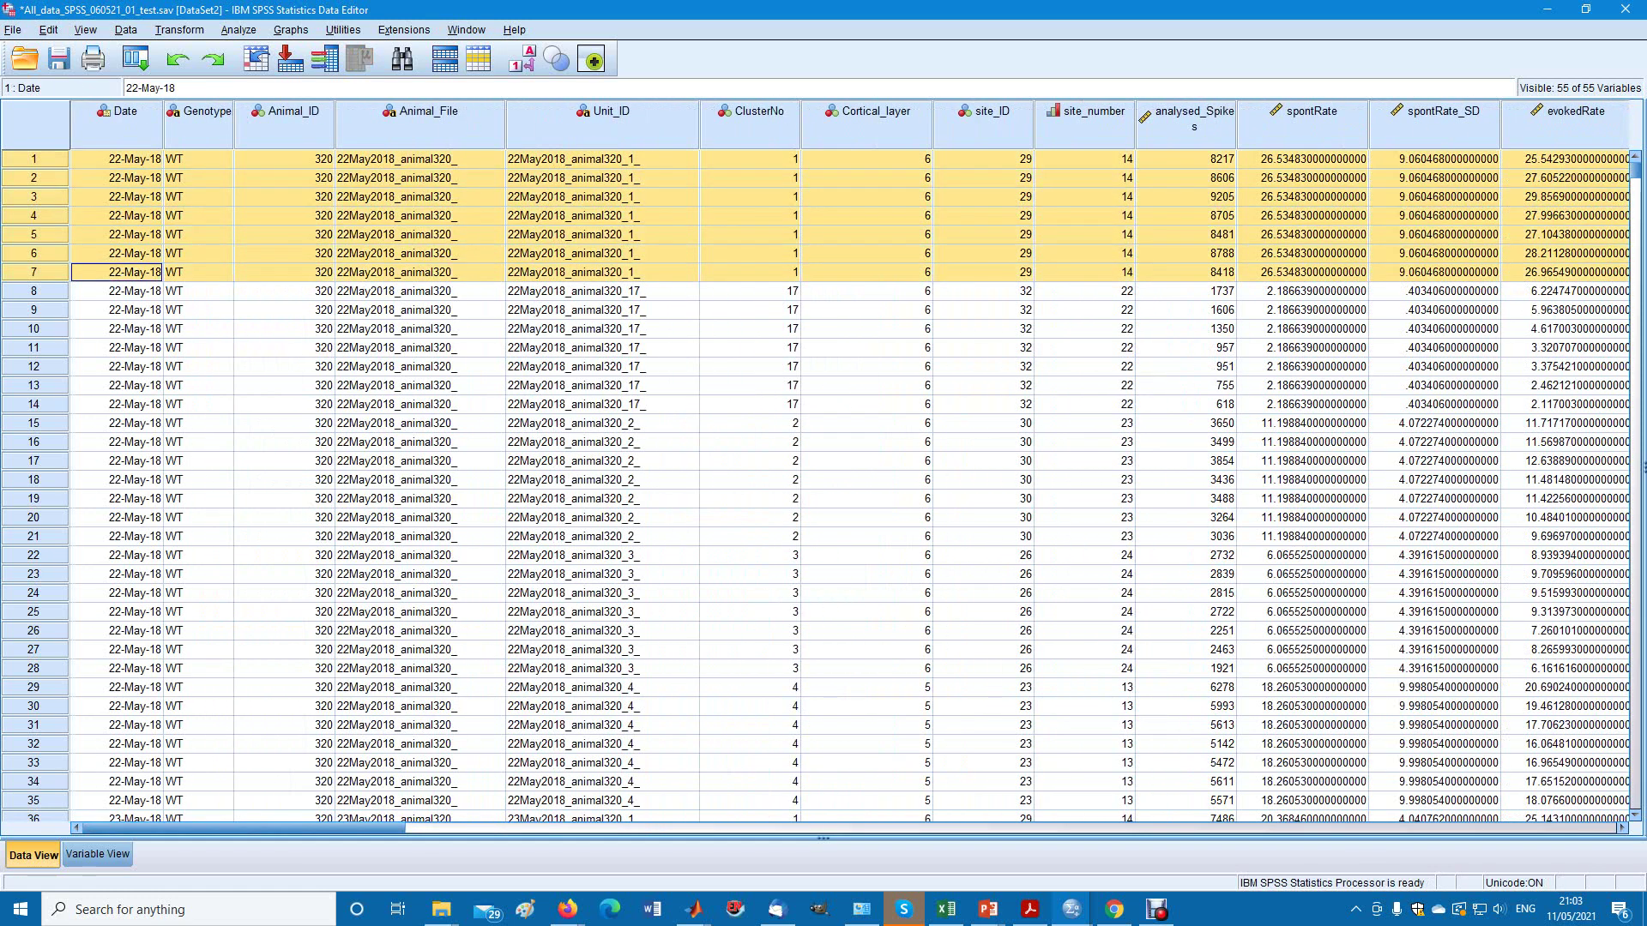
Select the entire rows of cases 8 to 14 to show the second unit's block of records.
key(Down)
key(shift+space)
key(shift+Down)
key(shift+Down)
key(shift+Down)
key(shift+Down)
key(shift+Down)
key(shift+Down)
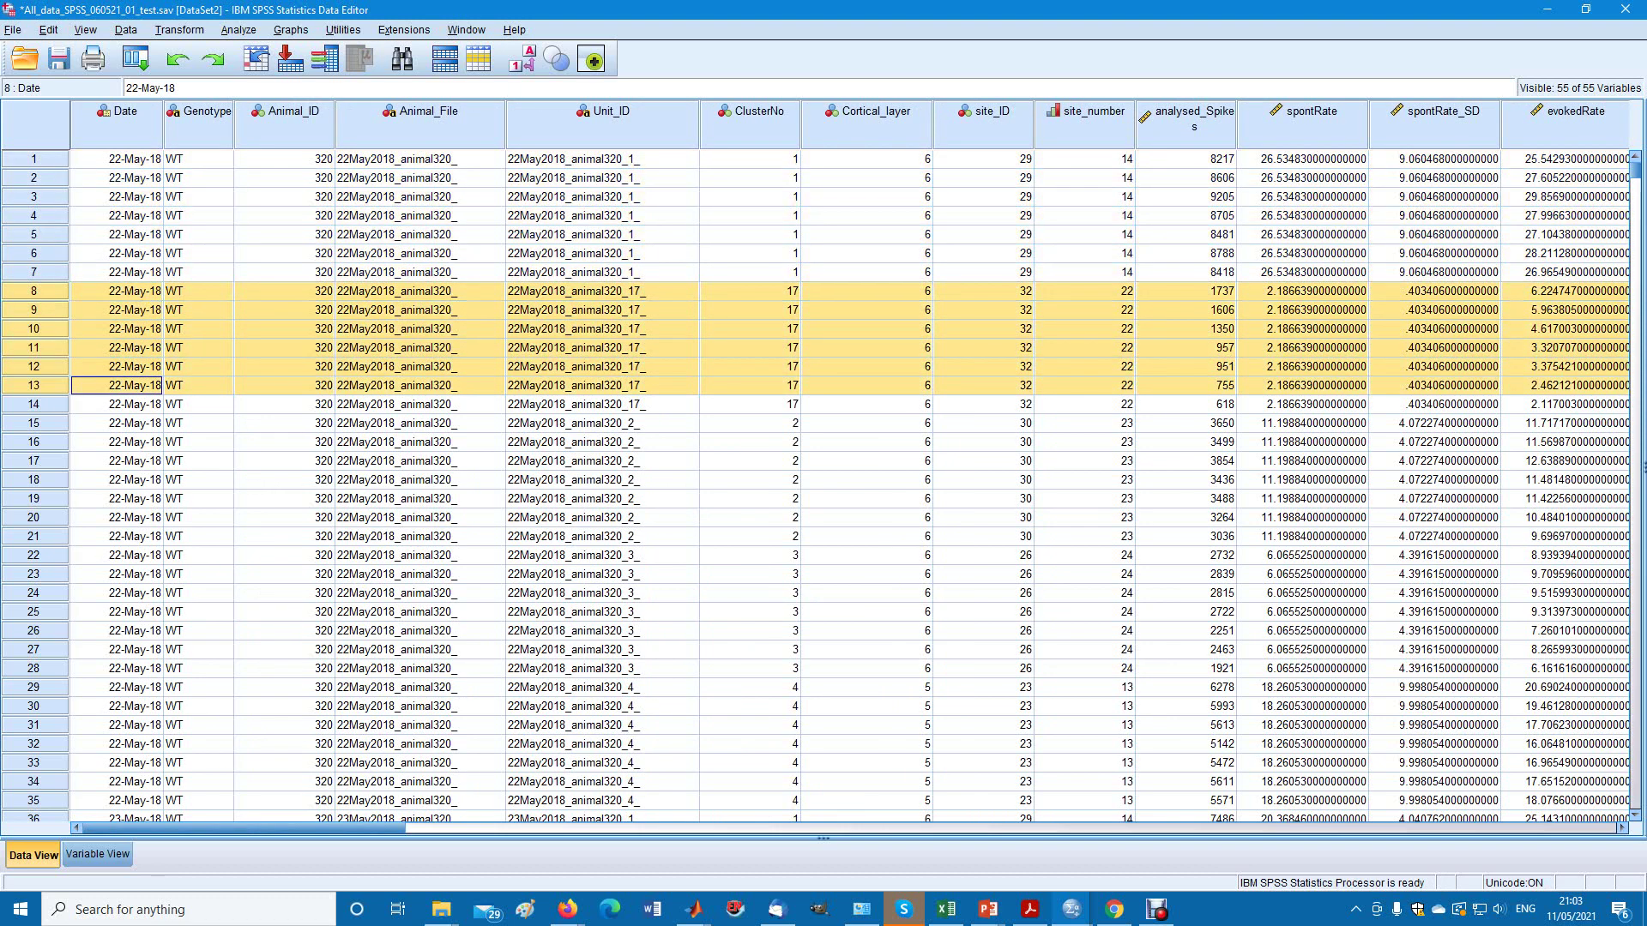
Select the entire rows of cases 15 to 21 to show the third unit's block of records.
key(Down)
key(shift+space)
key(shift+Down)
key(shift+Down)
key(shift+Down)
key(shift+Down)
key(shift+Down)
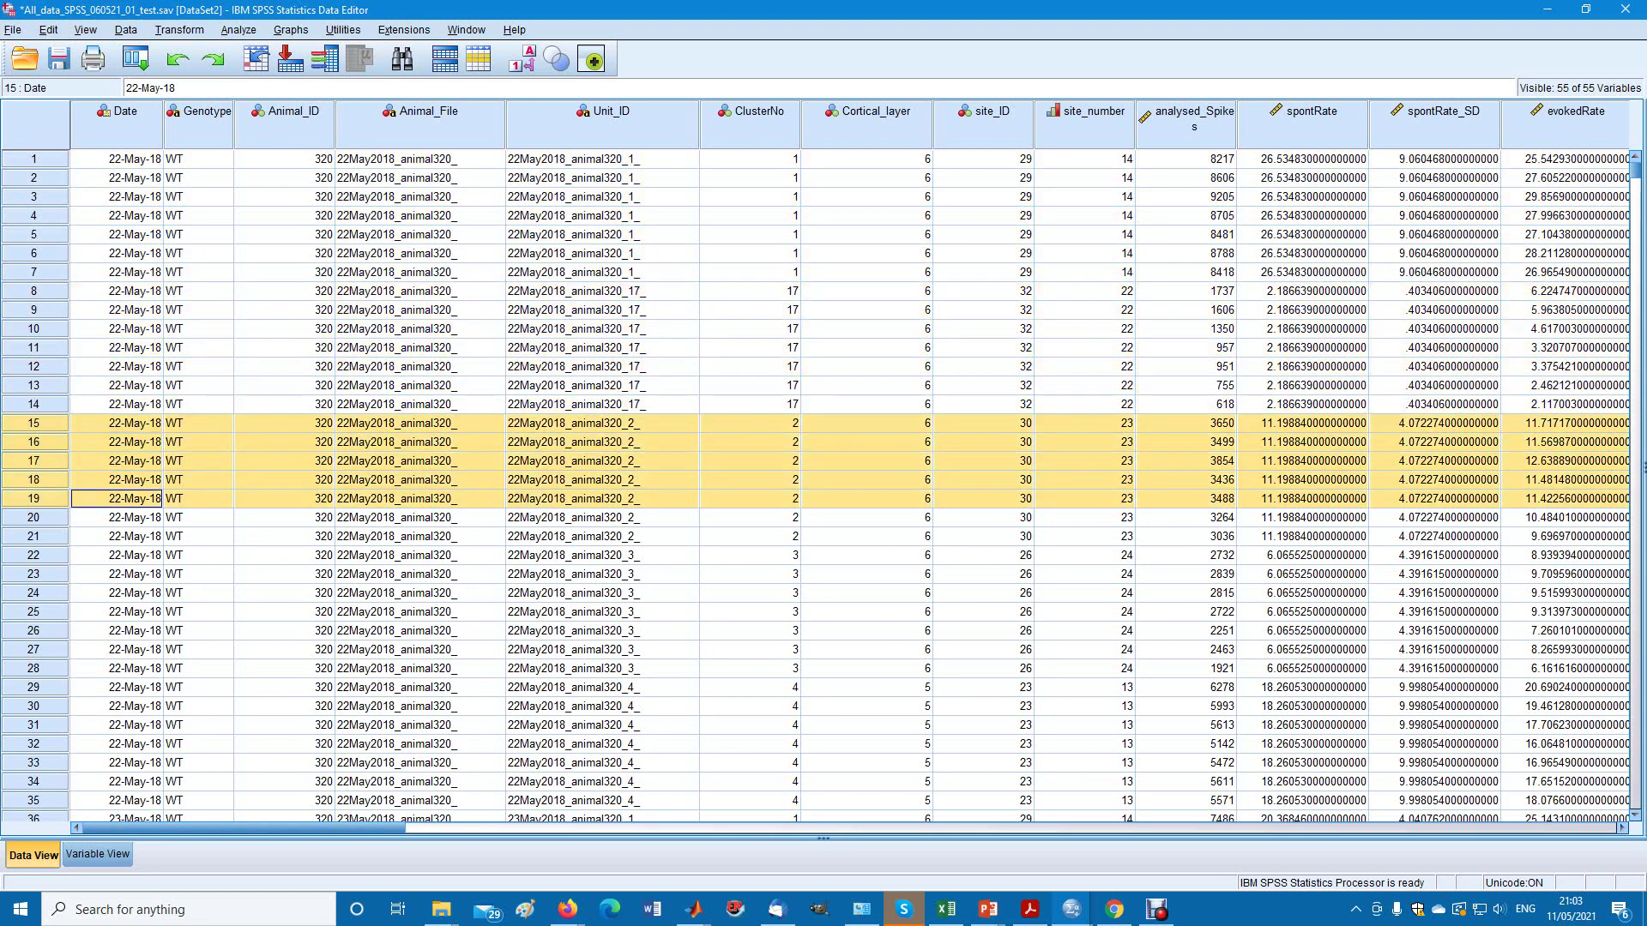
key(shift+Down)
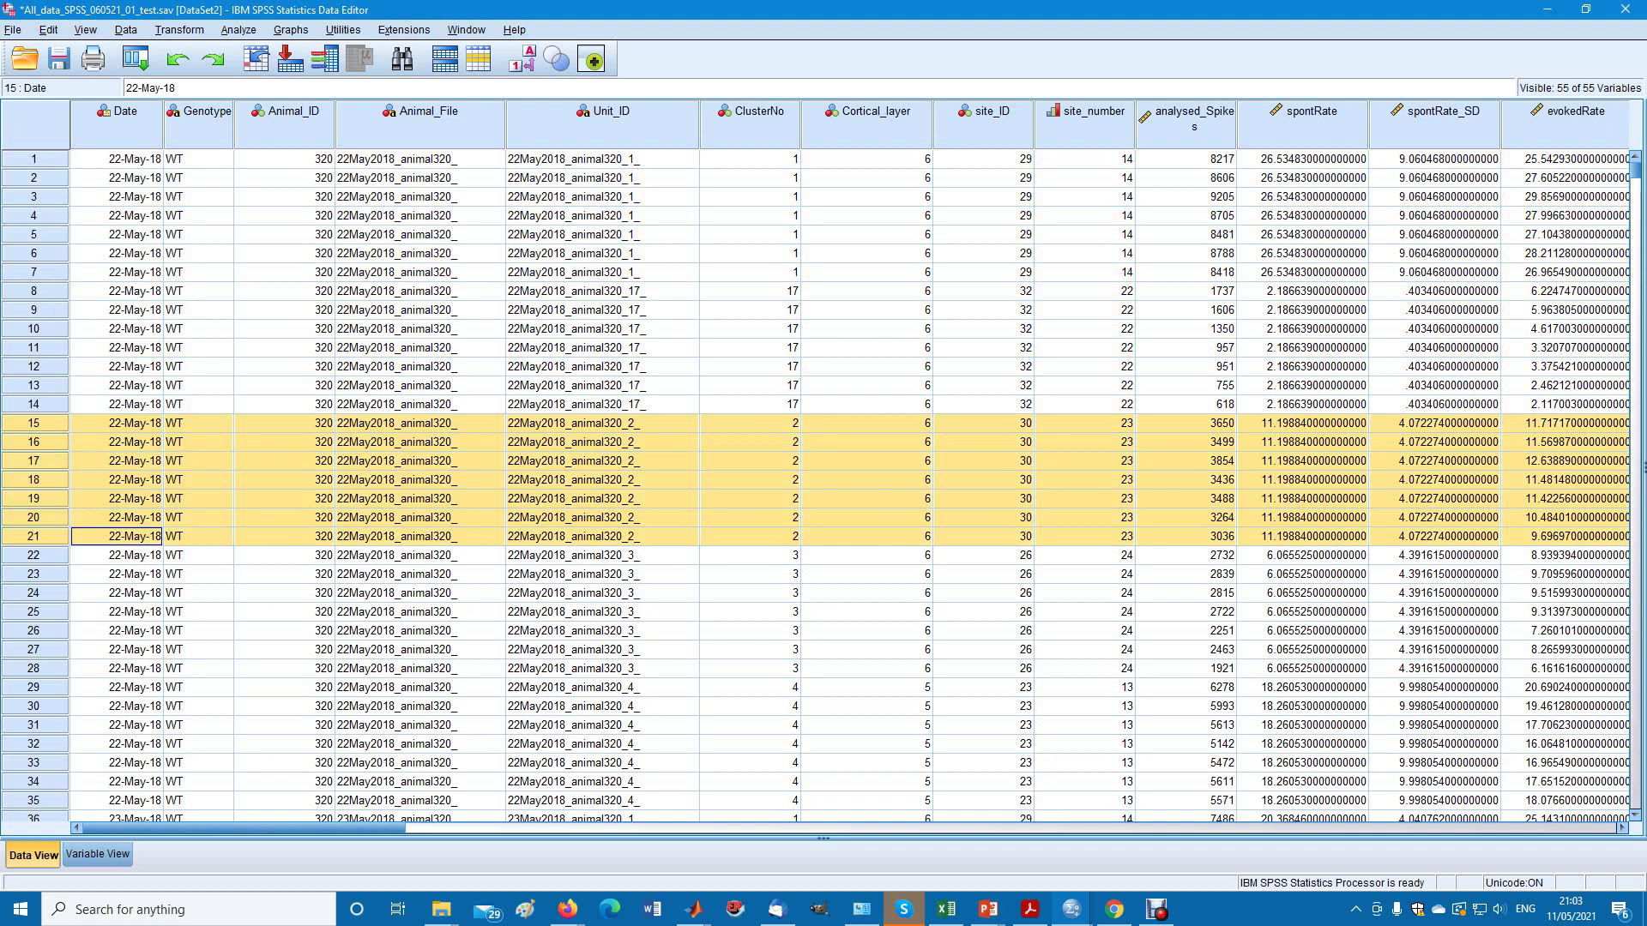
Highlight the Genotype variable, look down its cases, and examine the other variables across the dataset.
click(199, 116)
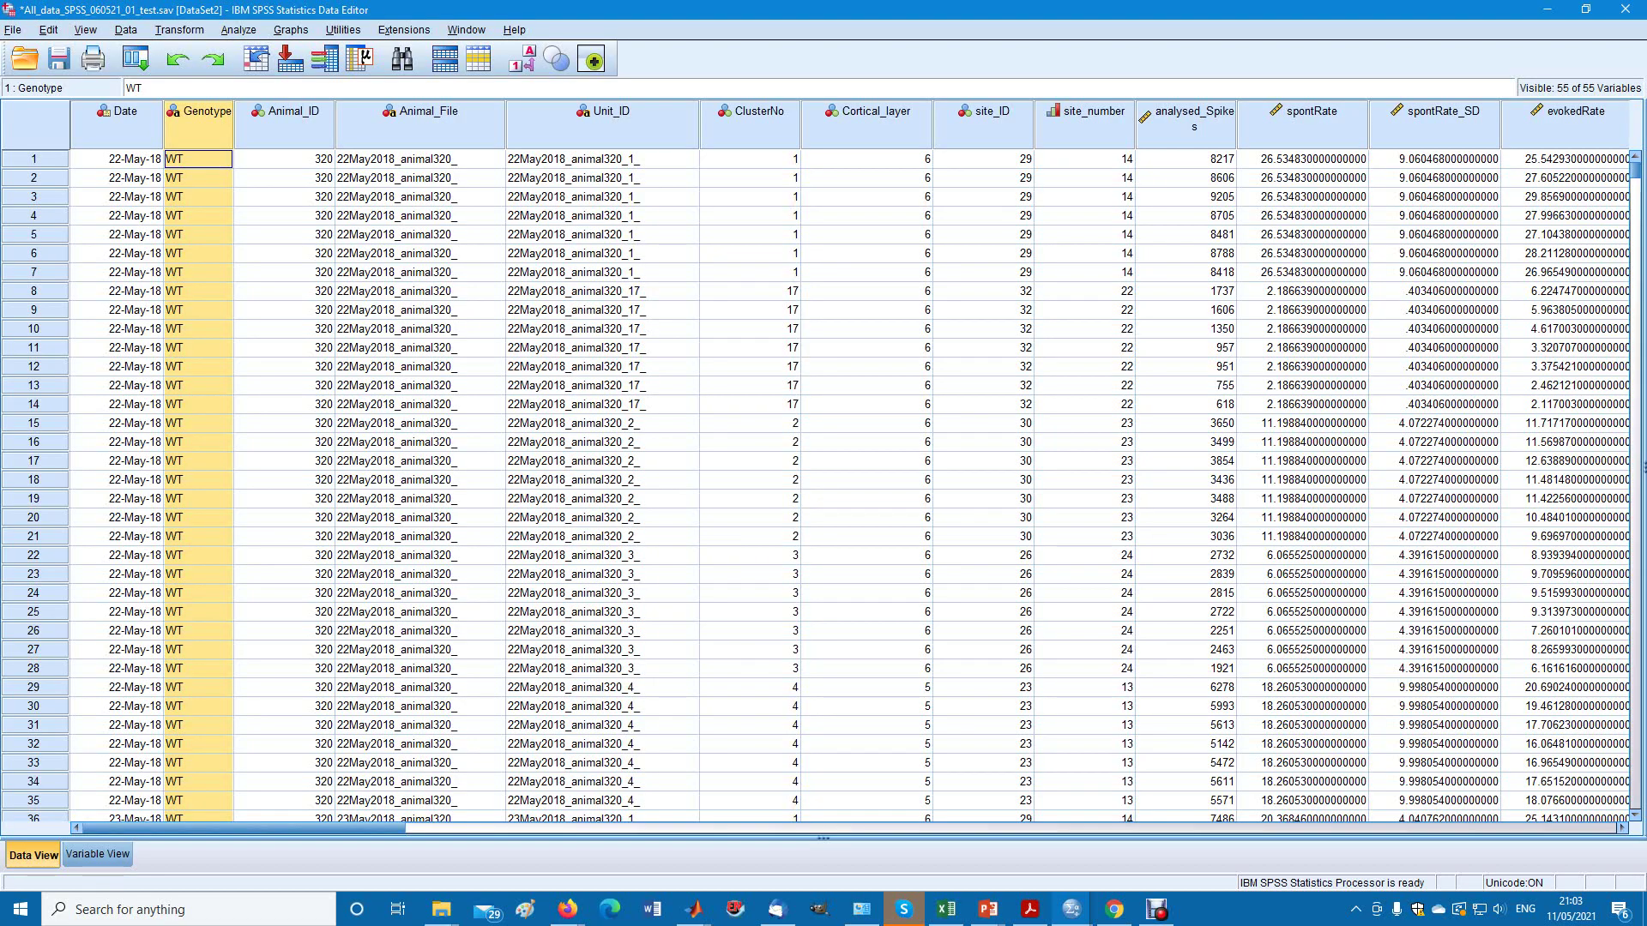
drag(1634, 167, 1634, 510)
scroll(823, 485, up, 20)
scroll(824, 484, up, 20)
scroll(823, 480, right, 10)
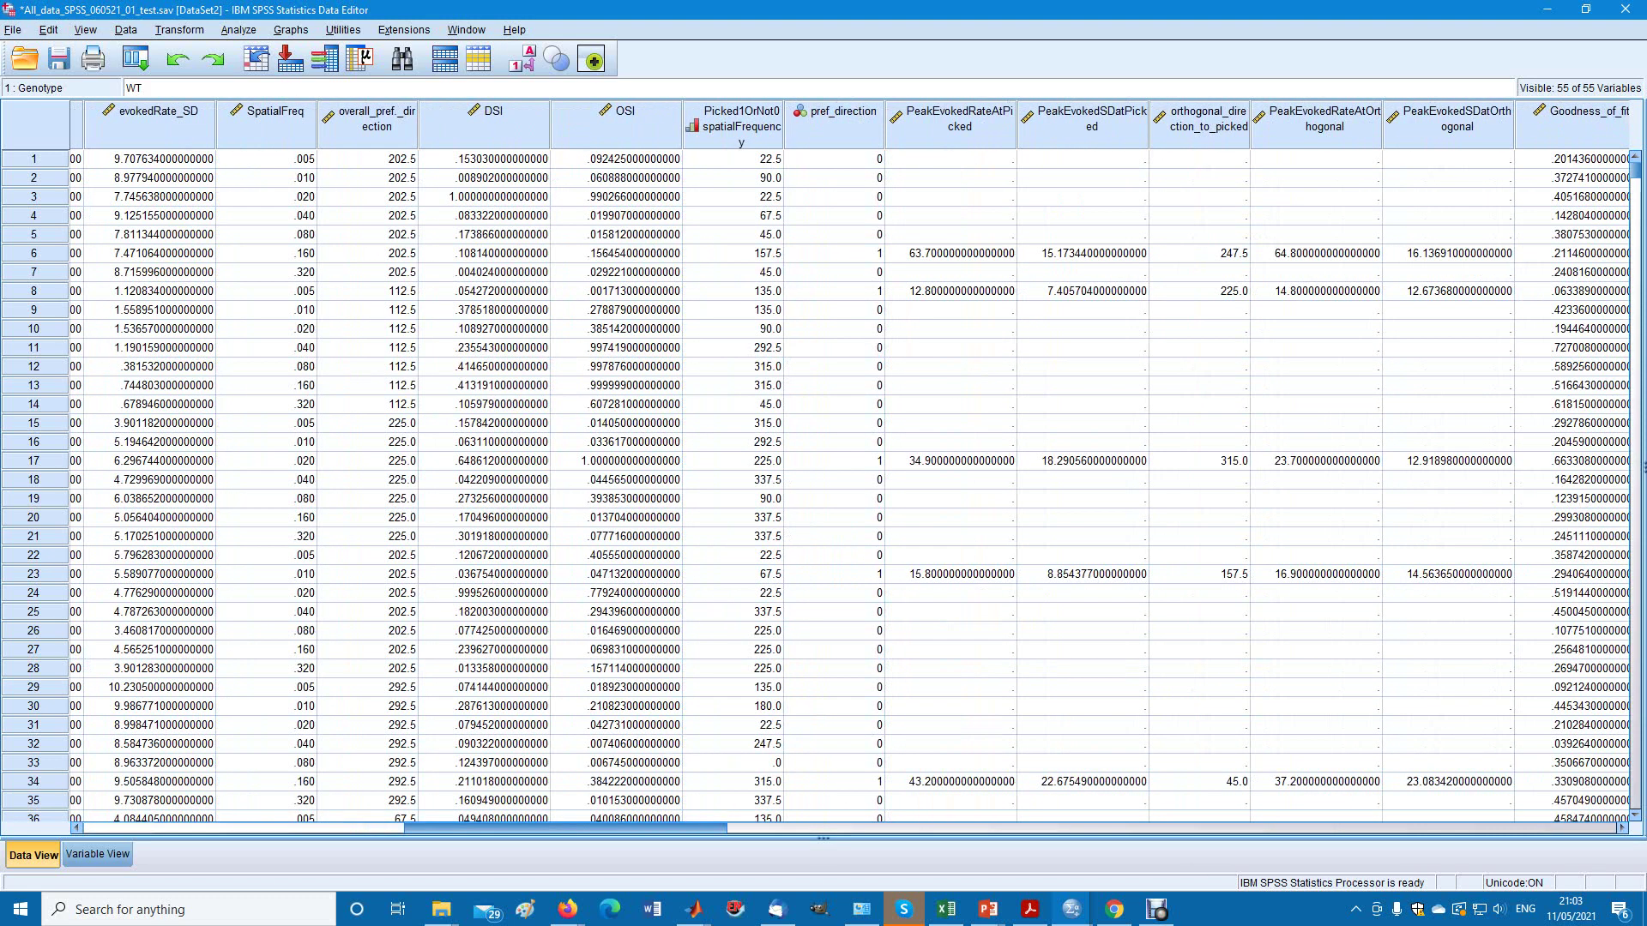
scroll(823, 480, left, 10)
scroll(824, 480, right, 5)
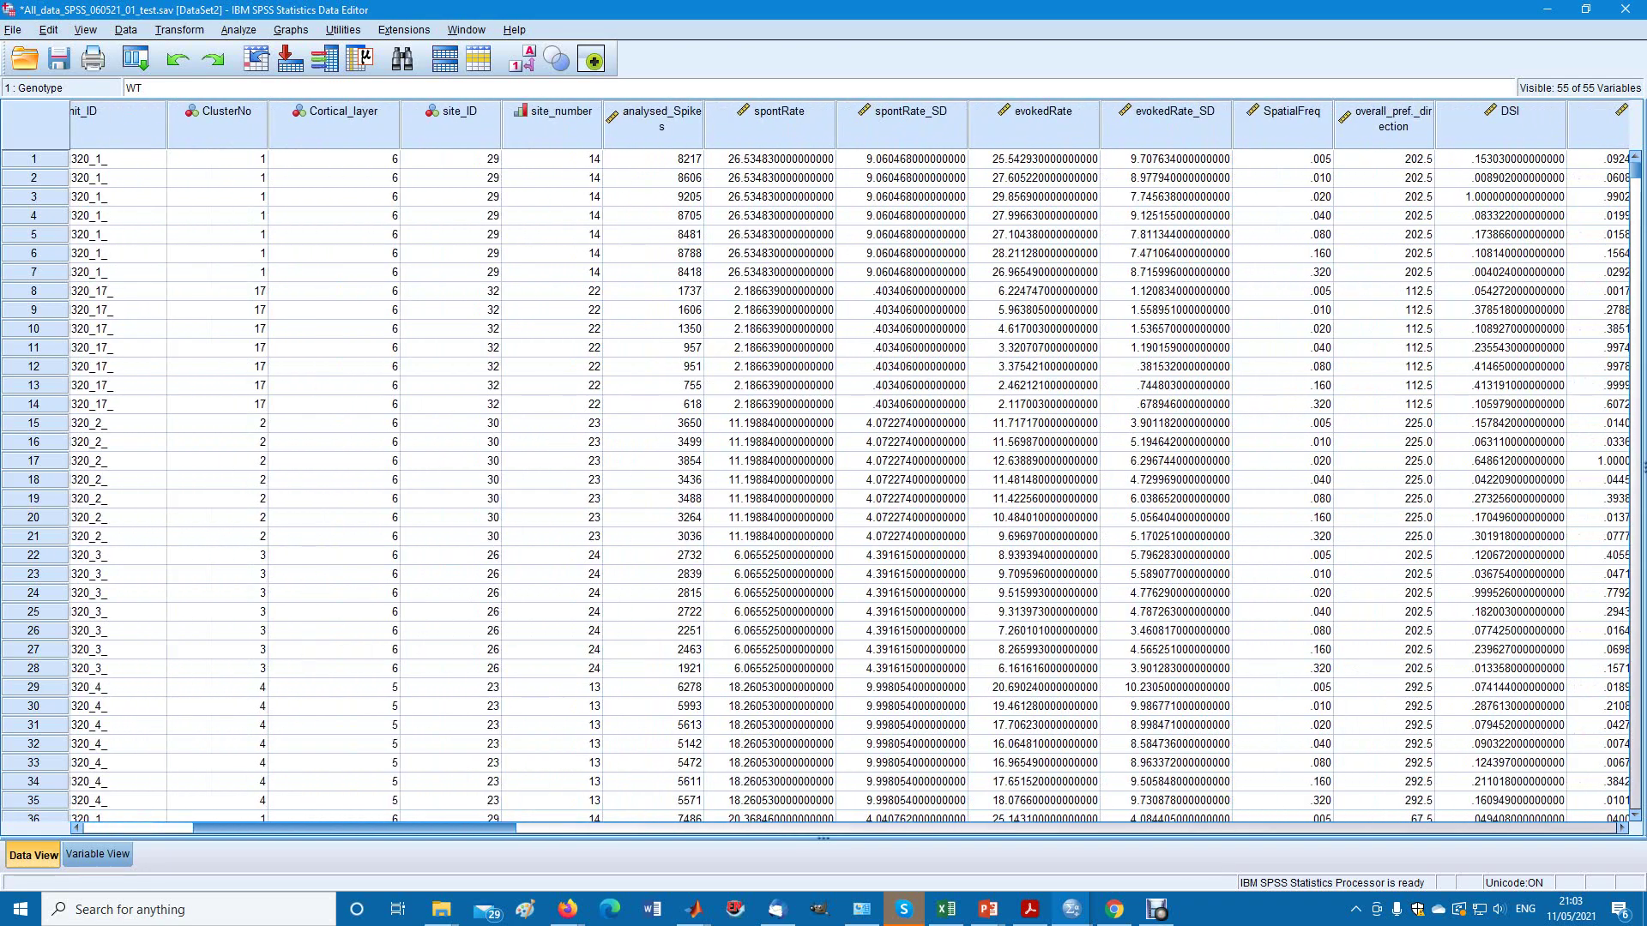
scroll(823, 481, left, 5)
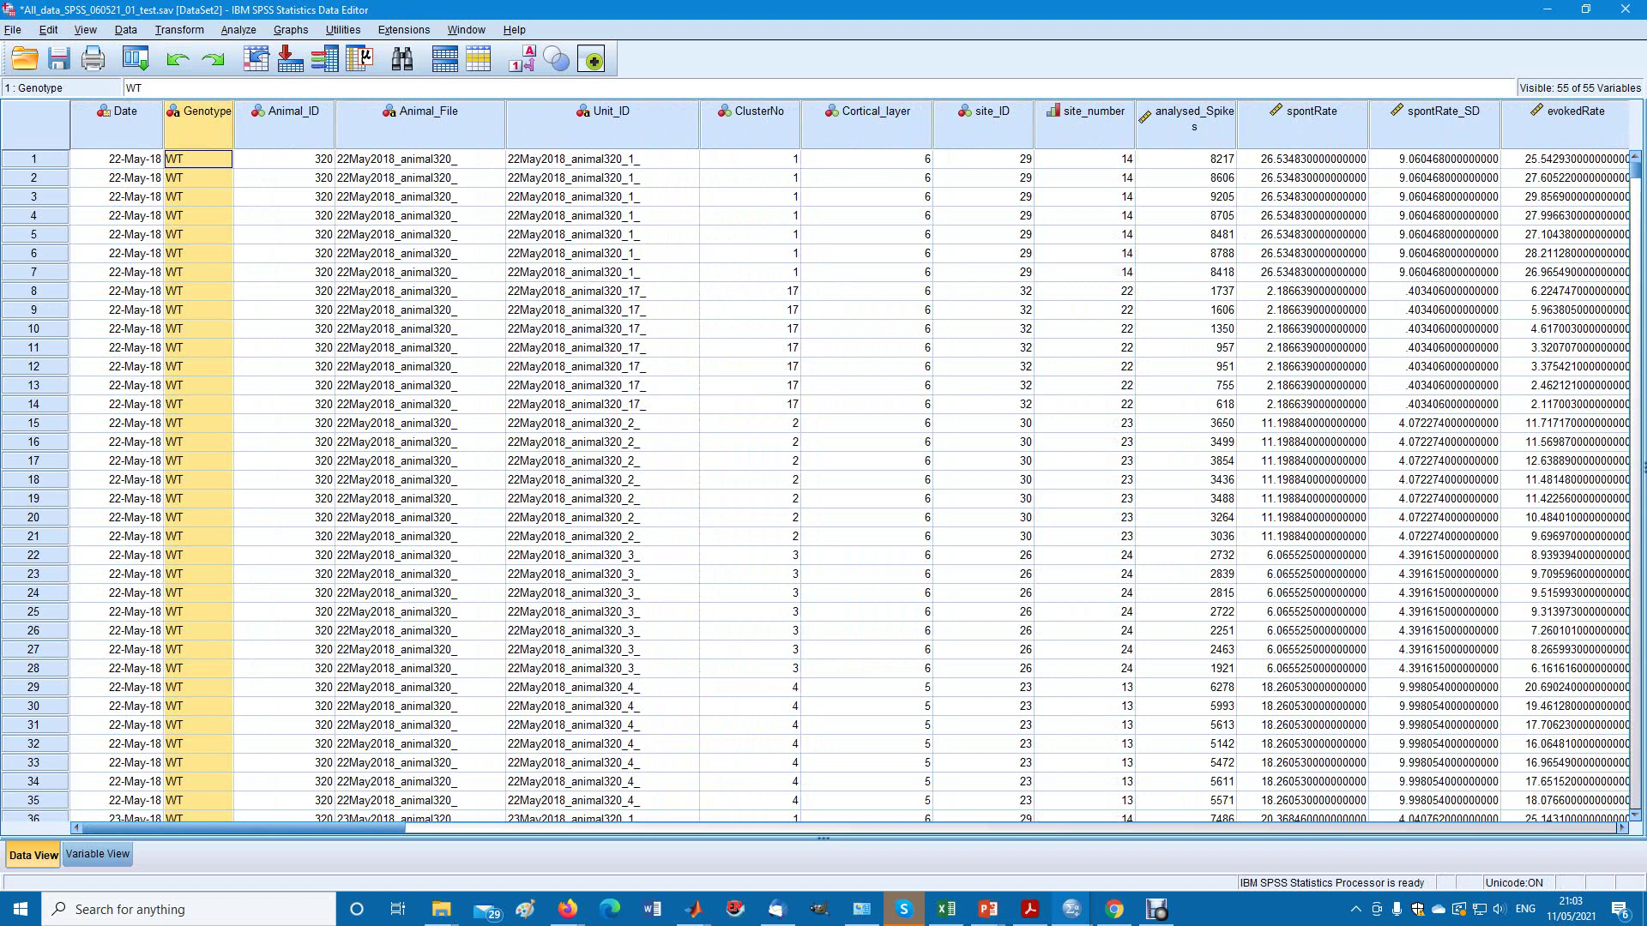
View the model types offered by the Generalized Linear Models dialog and close it without running anything.
key(alt+a)
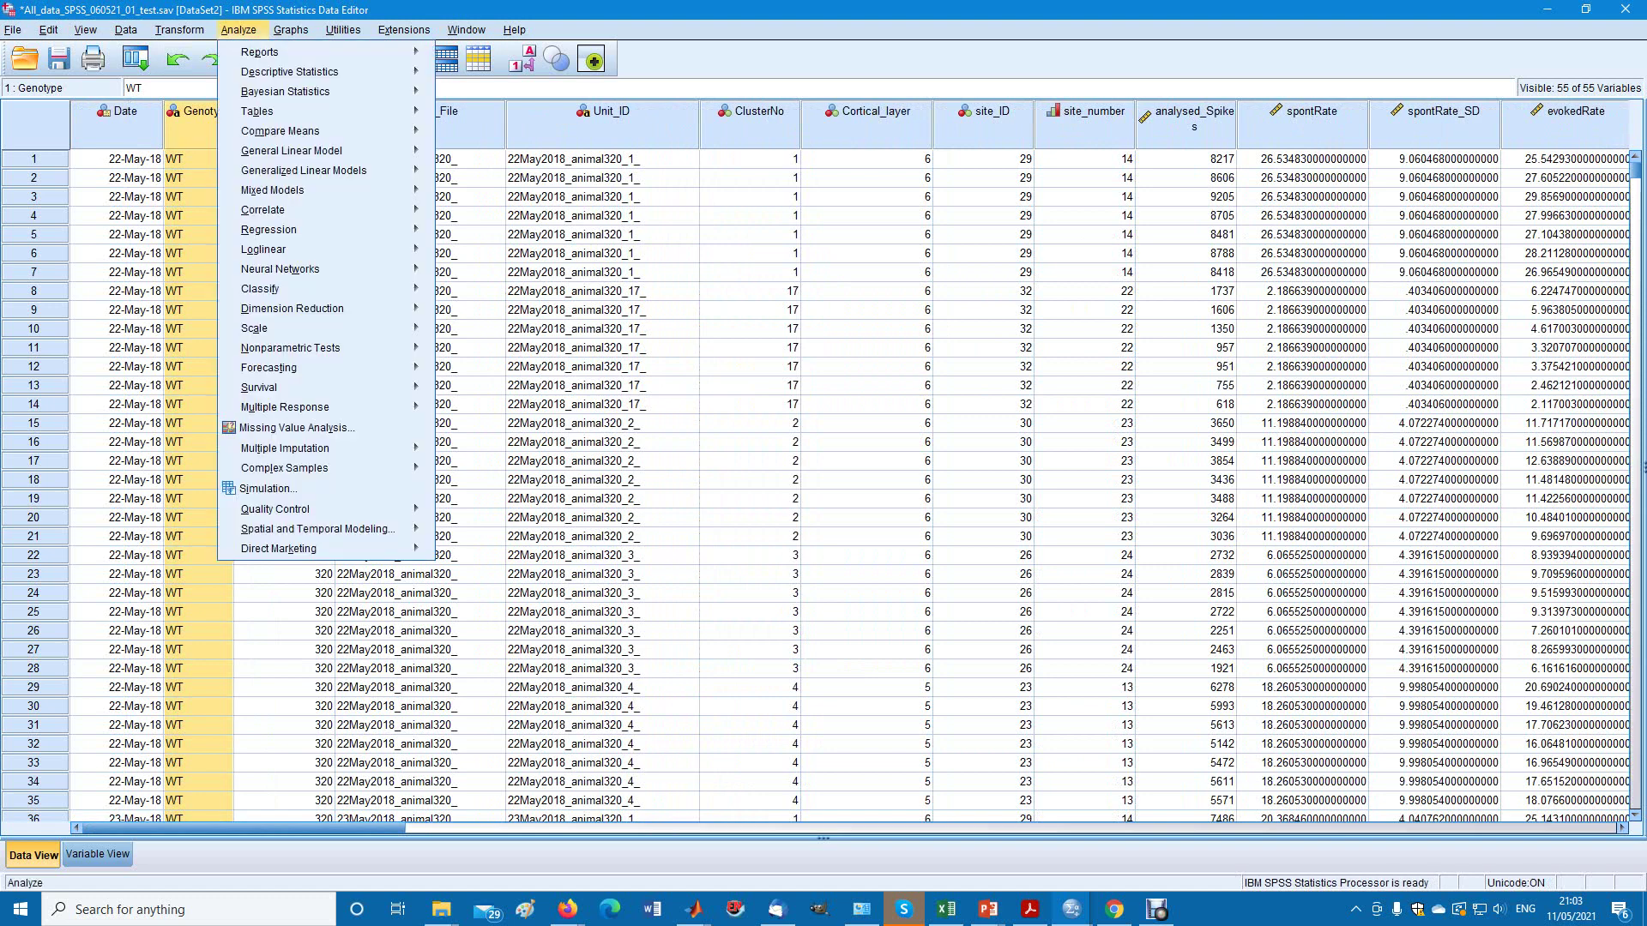
mouse_move(304, 170)
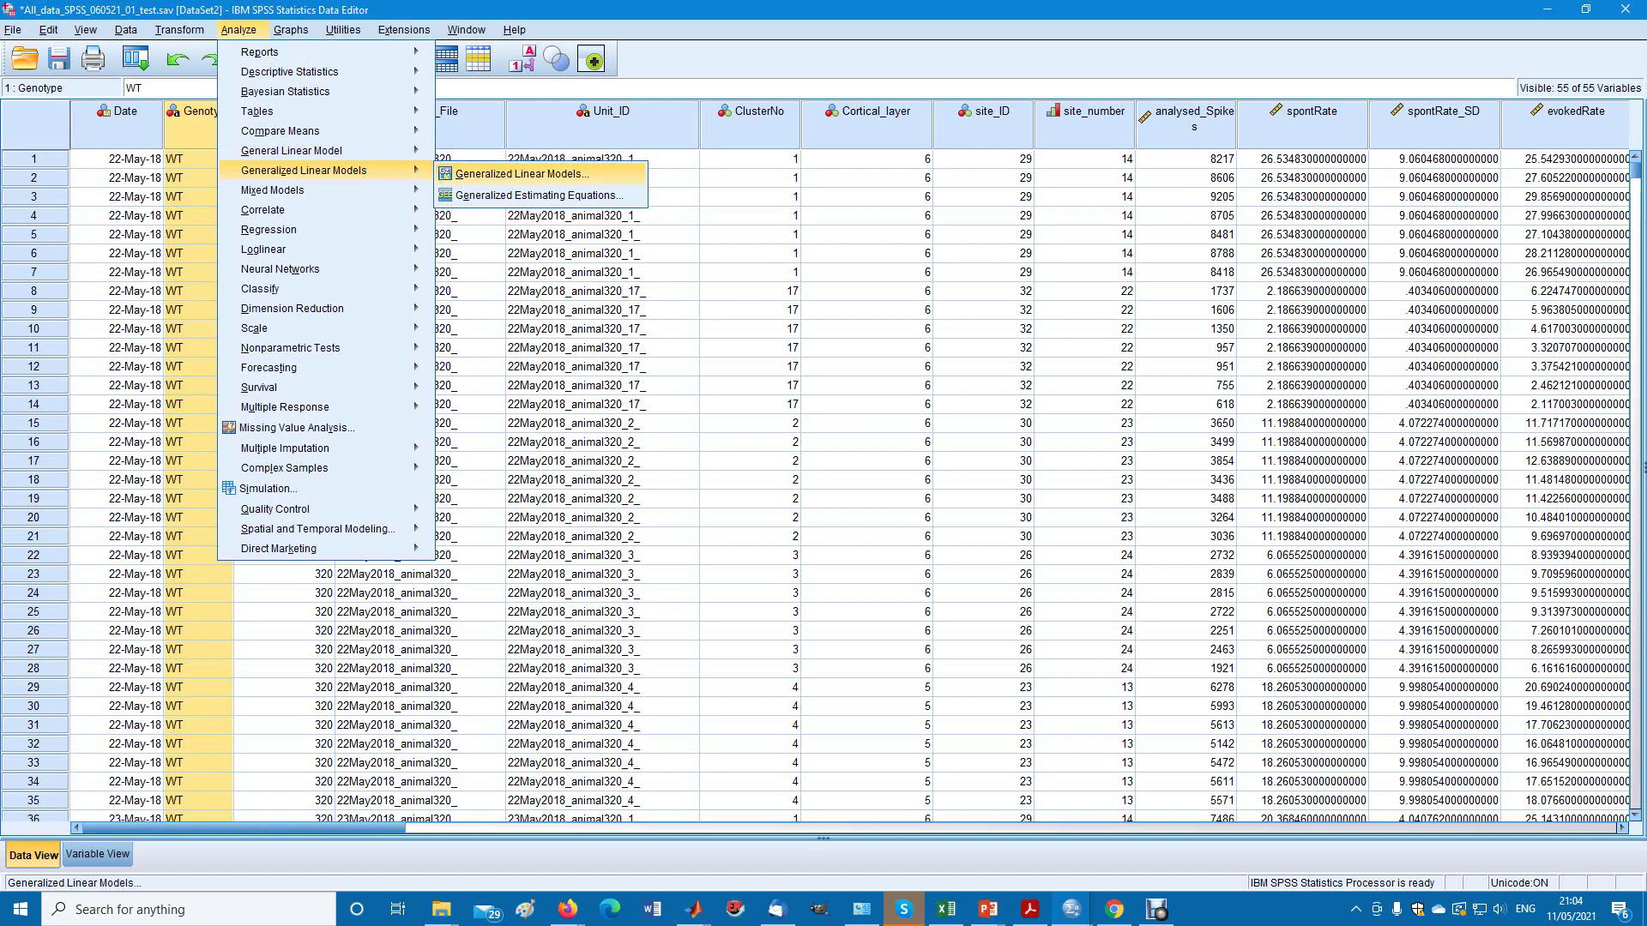
click(522, 173)
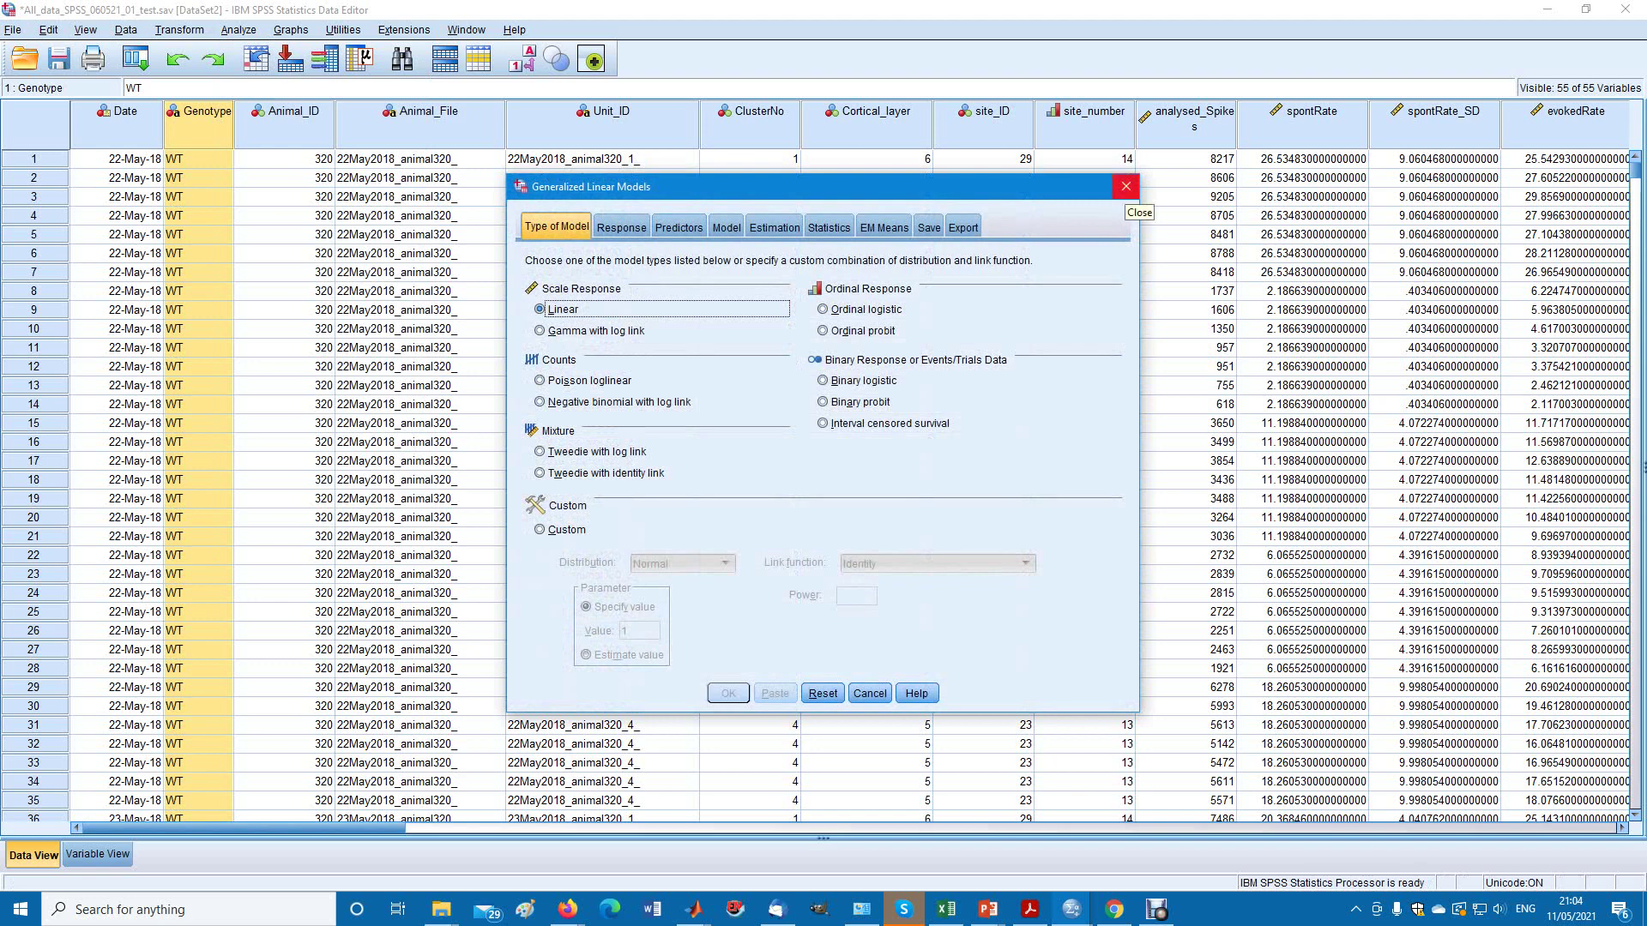
click(1125, 187)
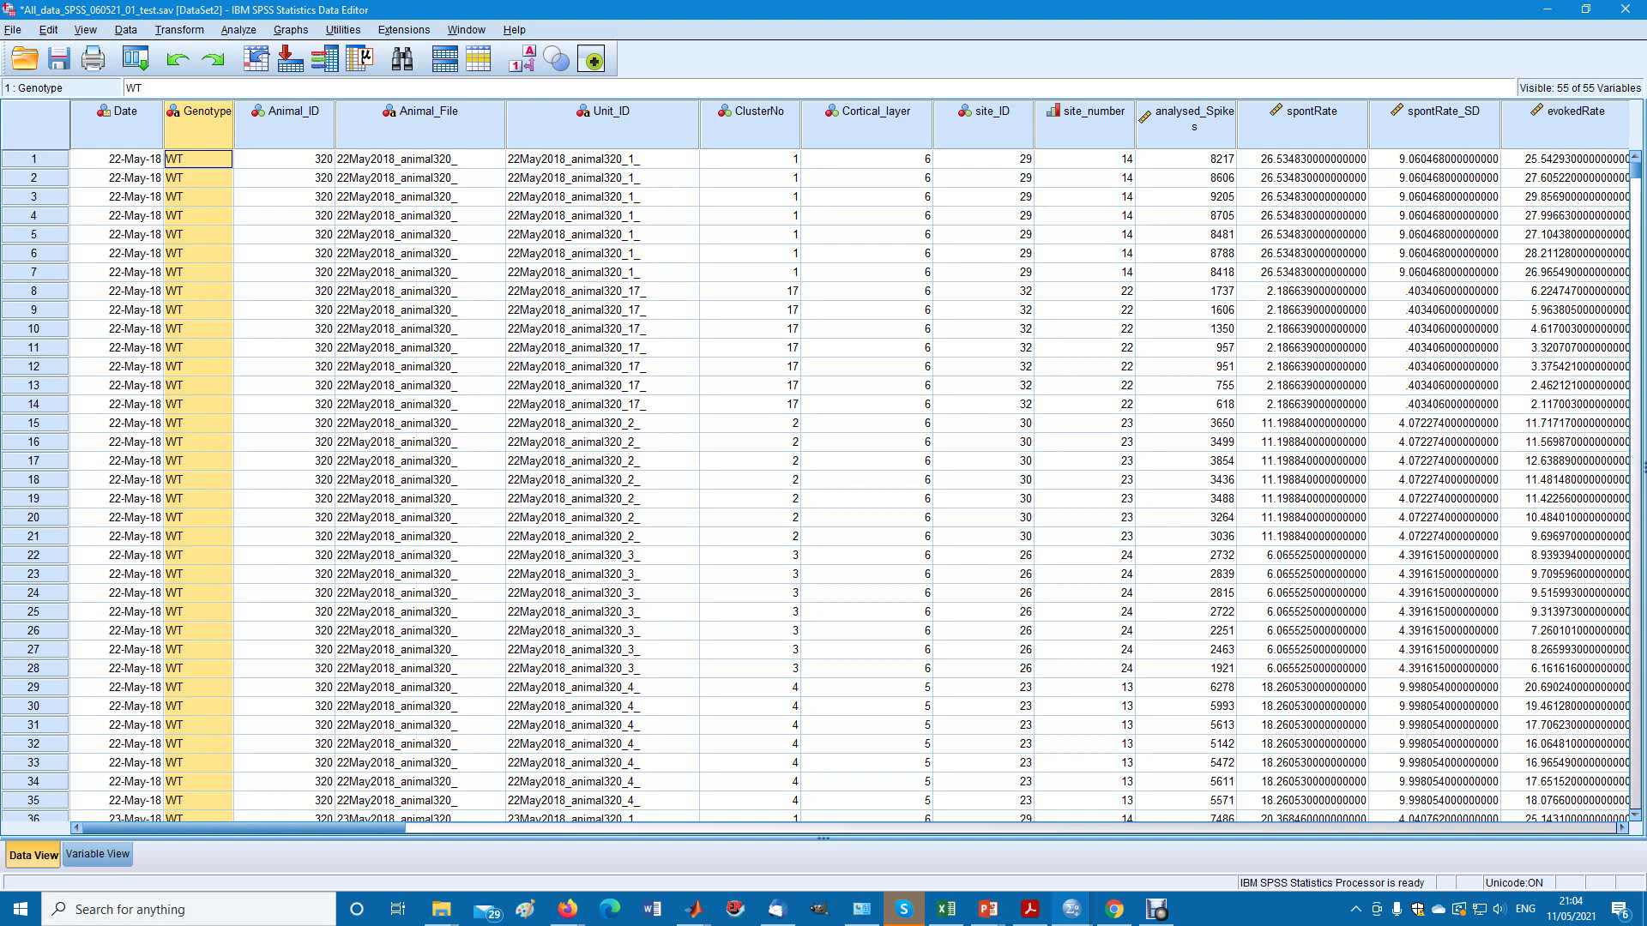
View the data structure settings of the Generalized Linear Mixed Models dialog and close it without running anything.
click(238, 29)
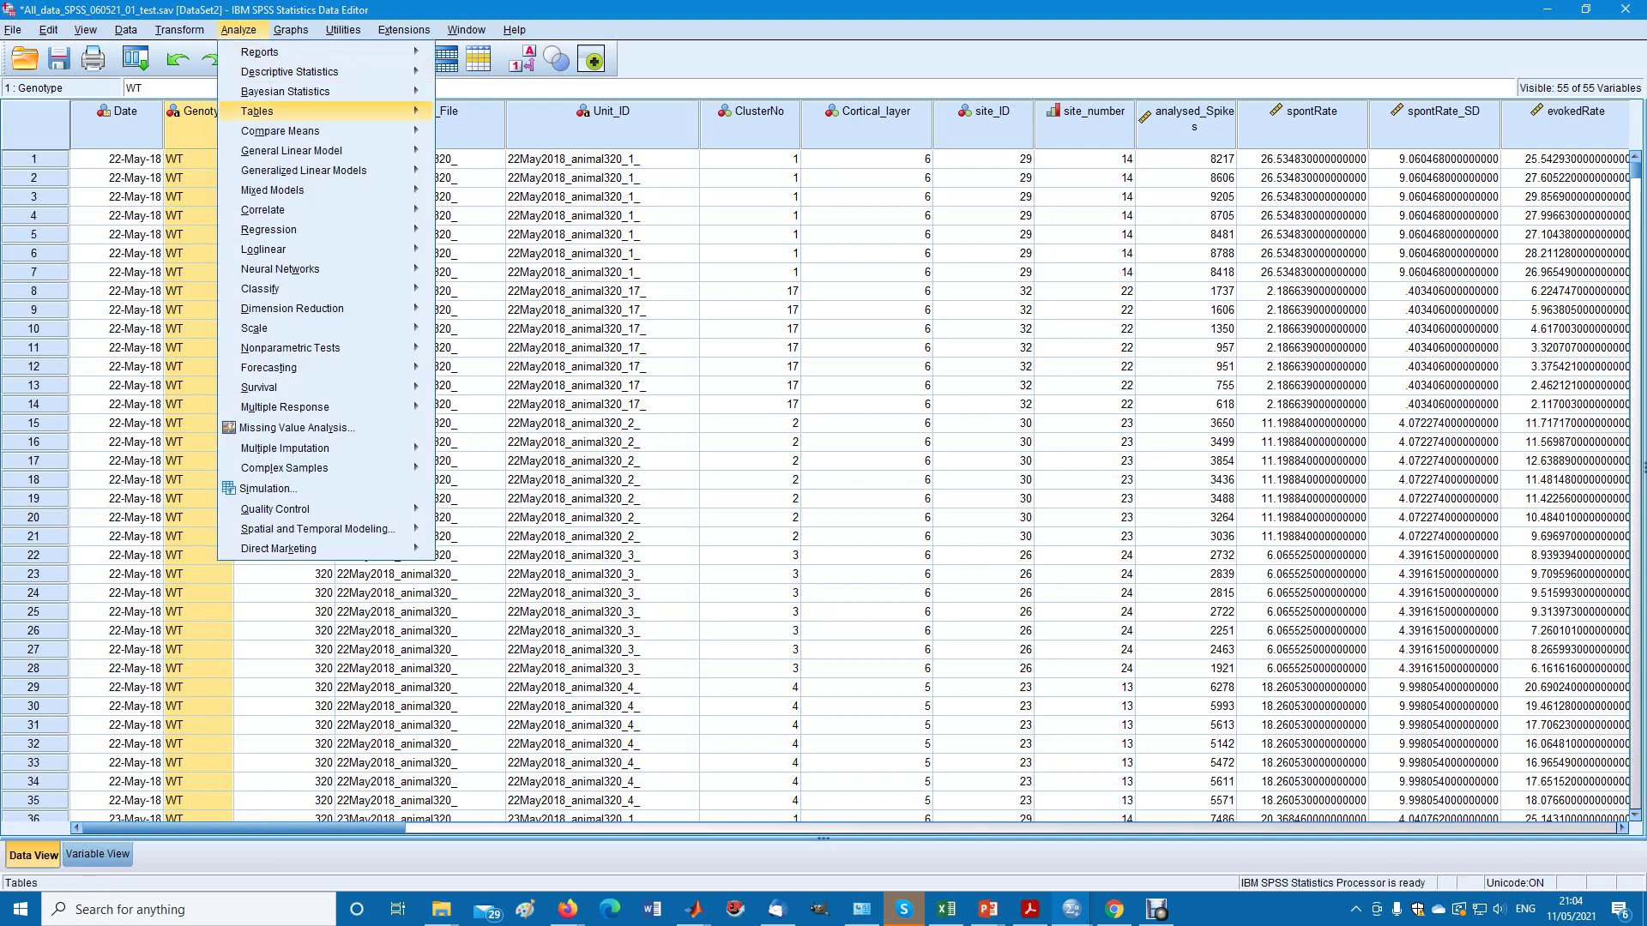
mouse_move(303, 169)
key(Down)
key(Down)
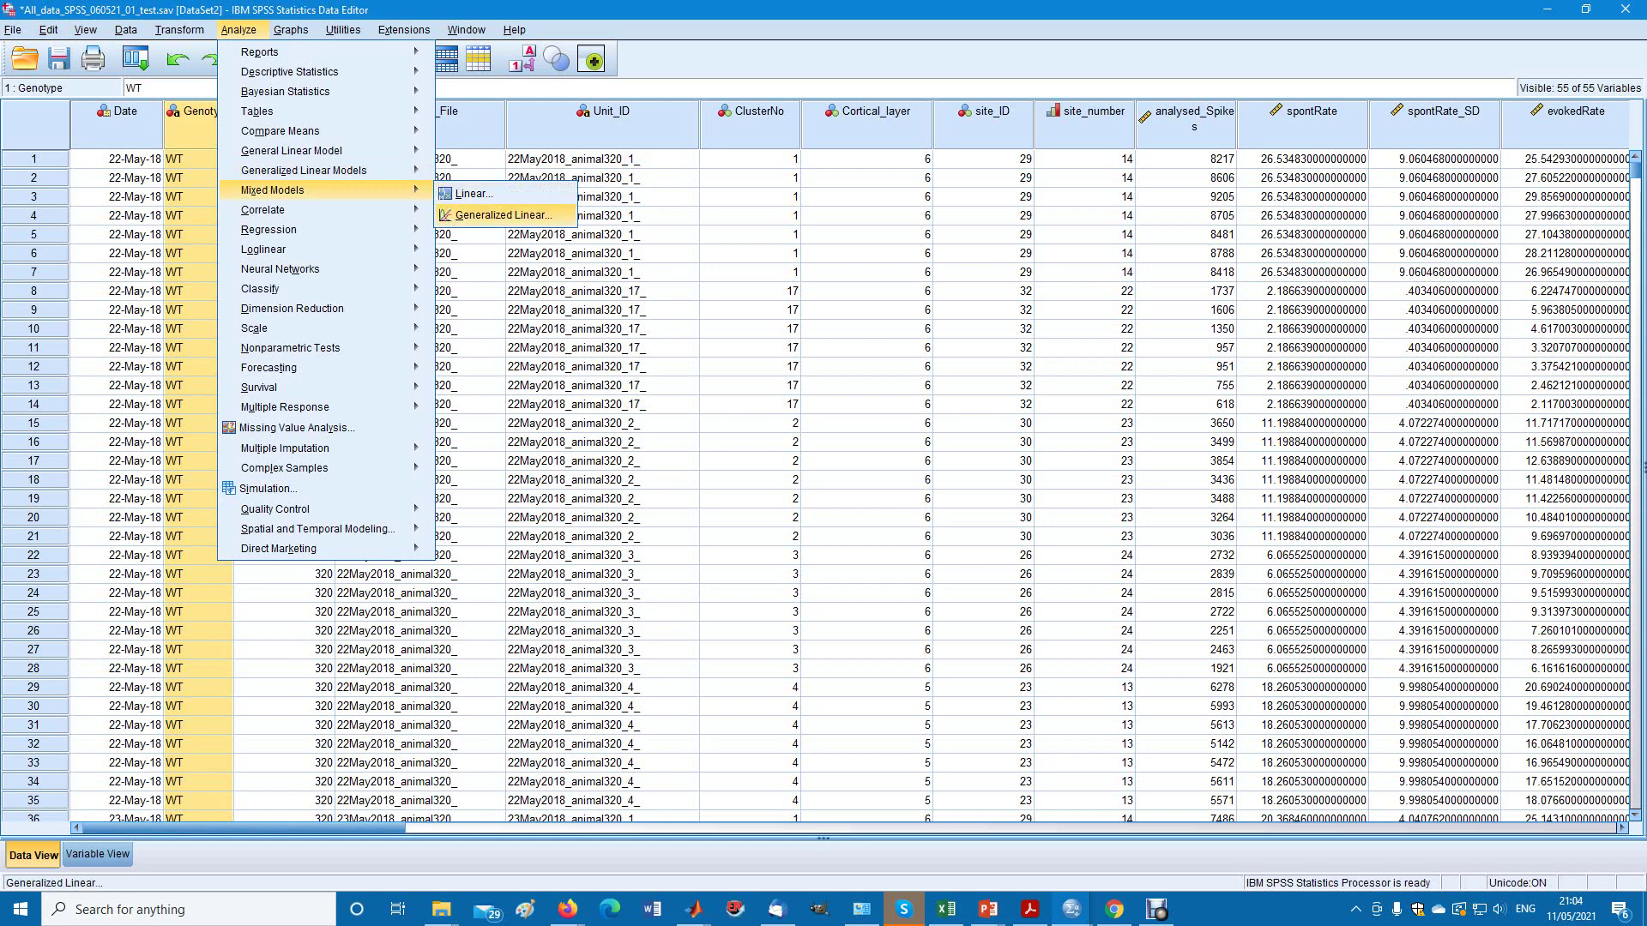
key(Return)
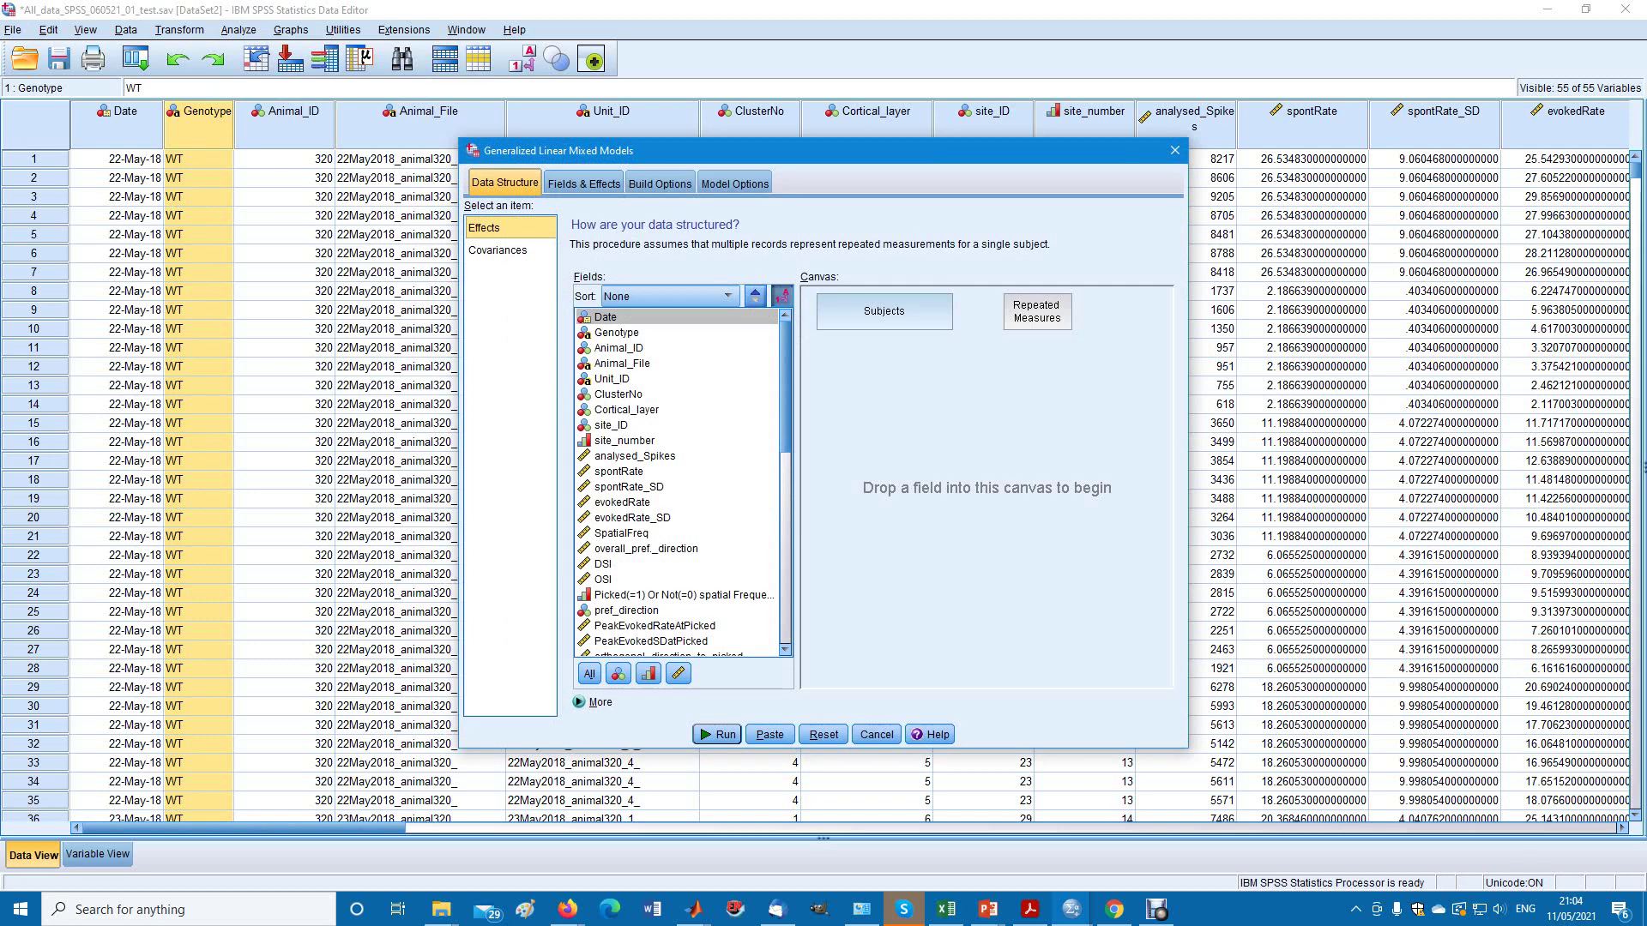
click(883, 311)
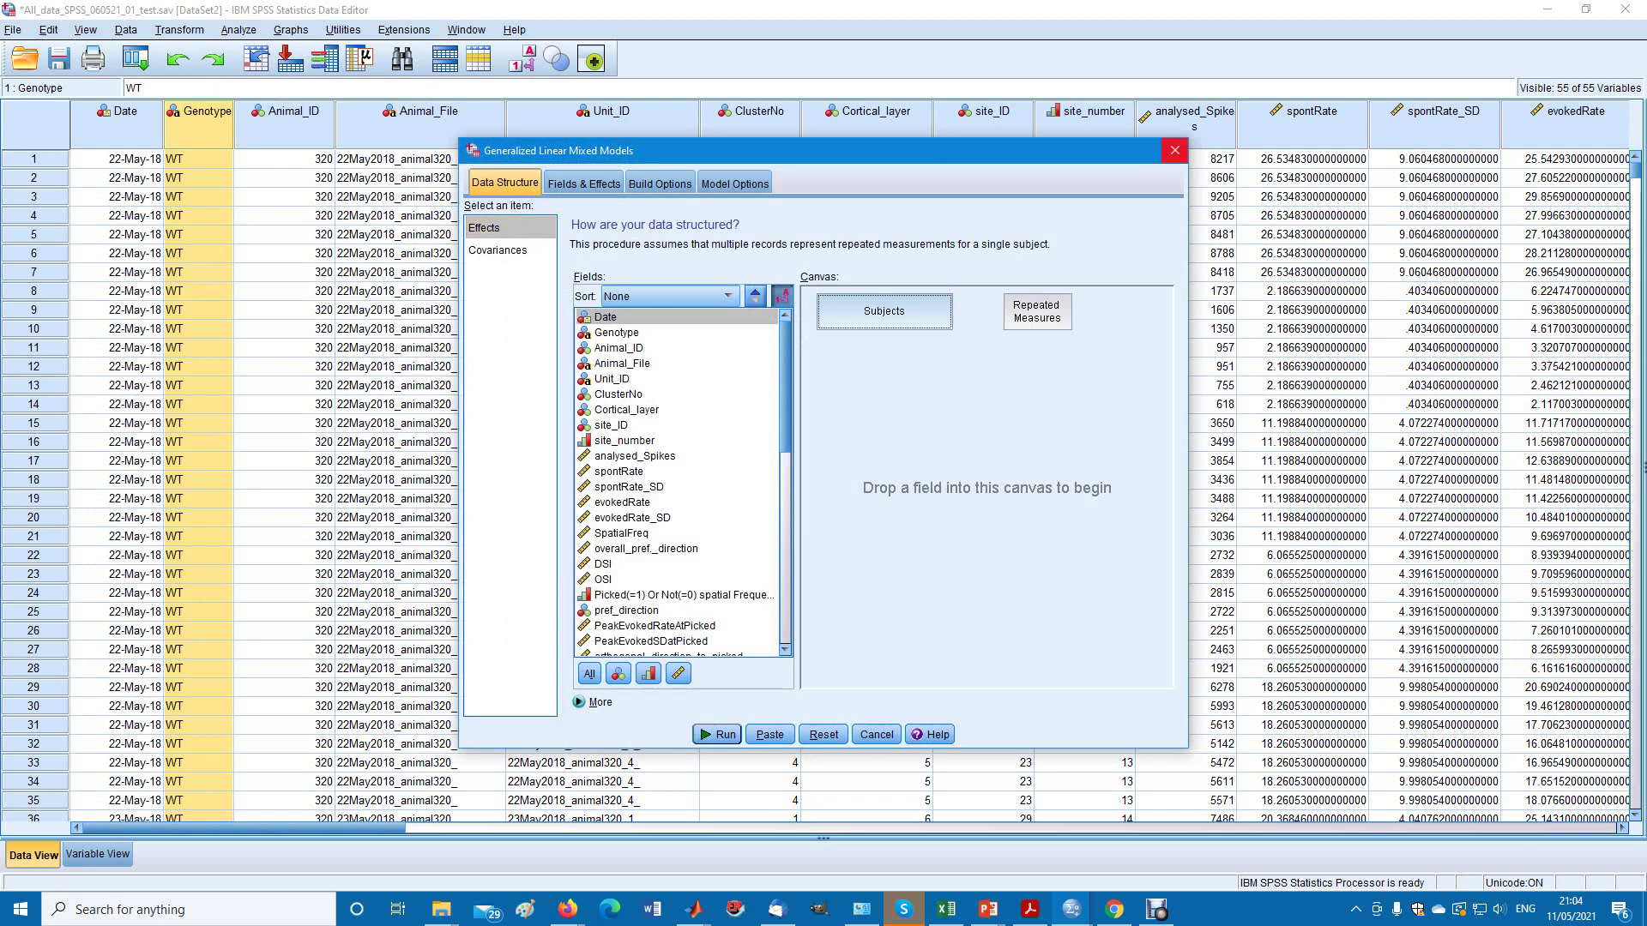
click(1175, 150)
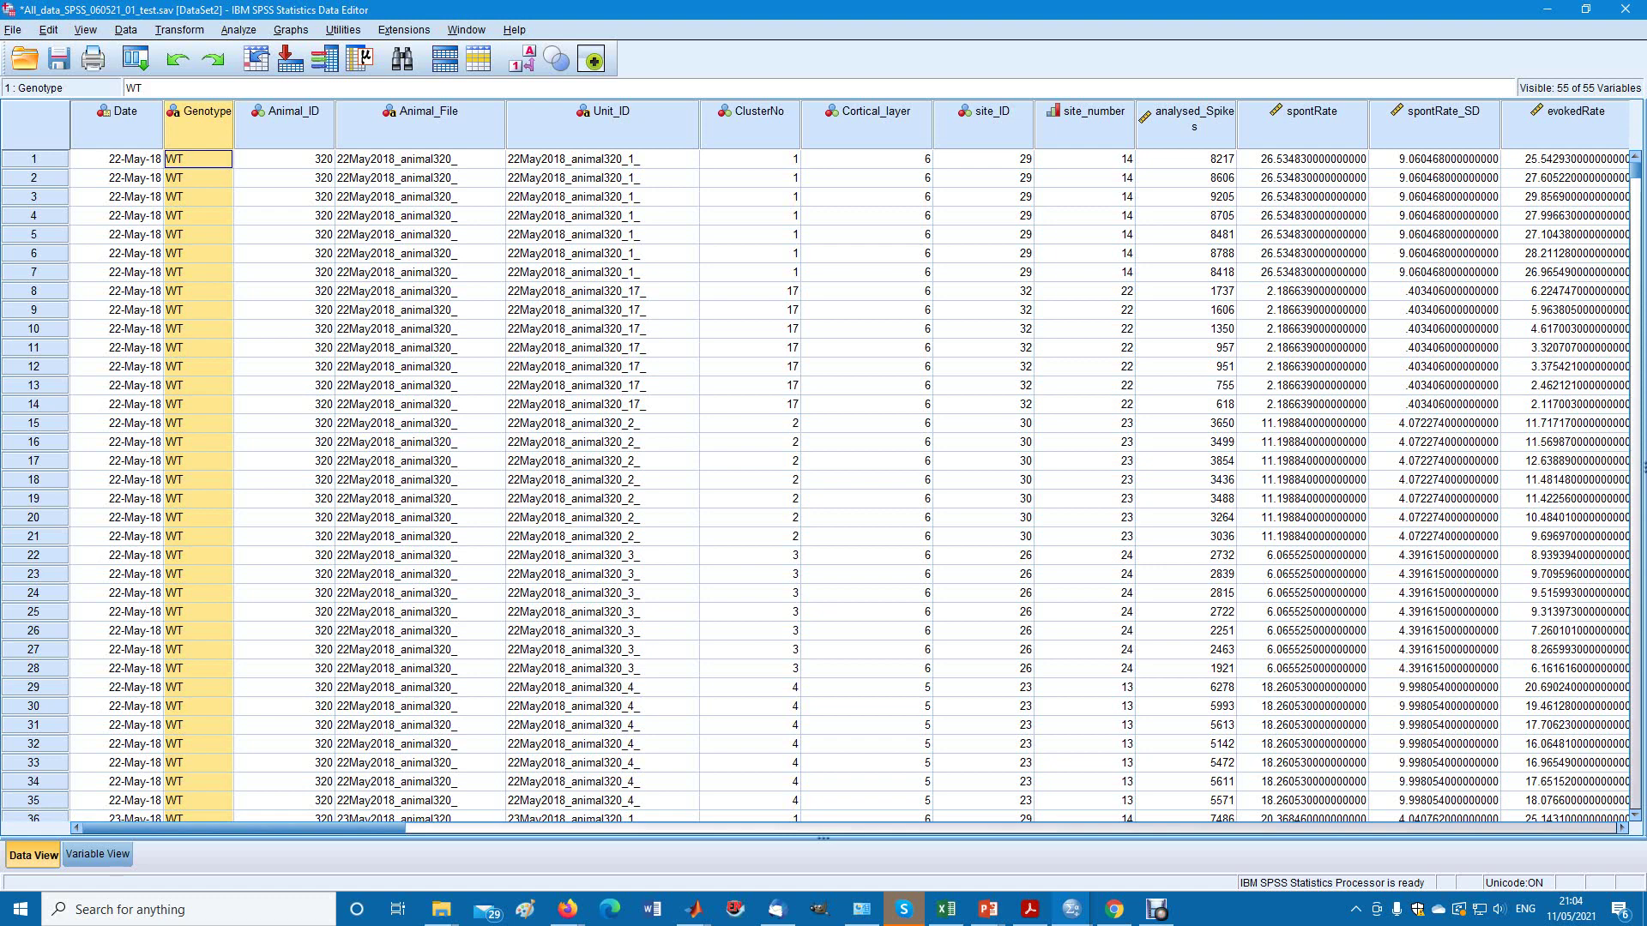
Start a Generalized Estimating Equations analysis and assign Unit_ID as the subject variable.
click(238, 29)
key(Right)
key(Down)
key(Return)
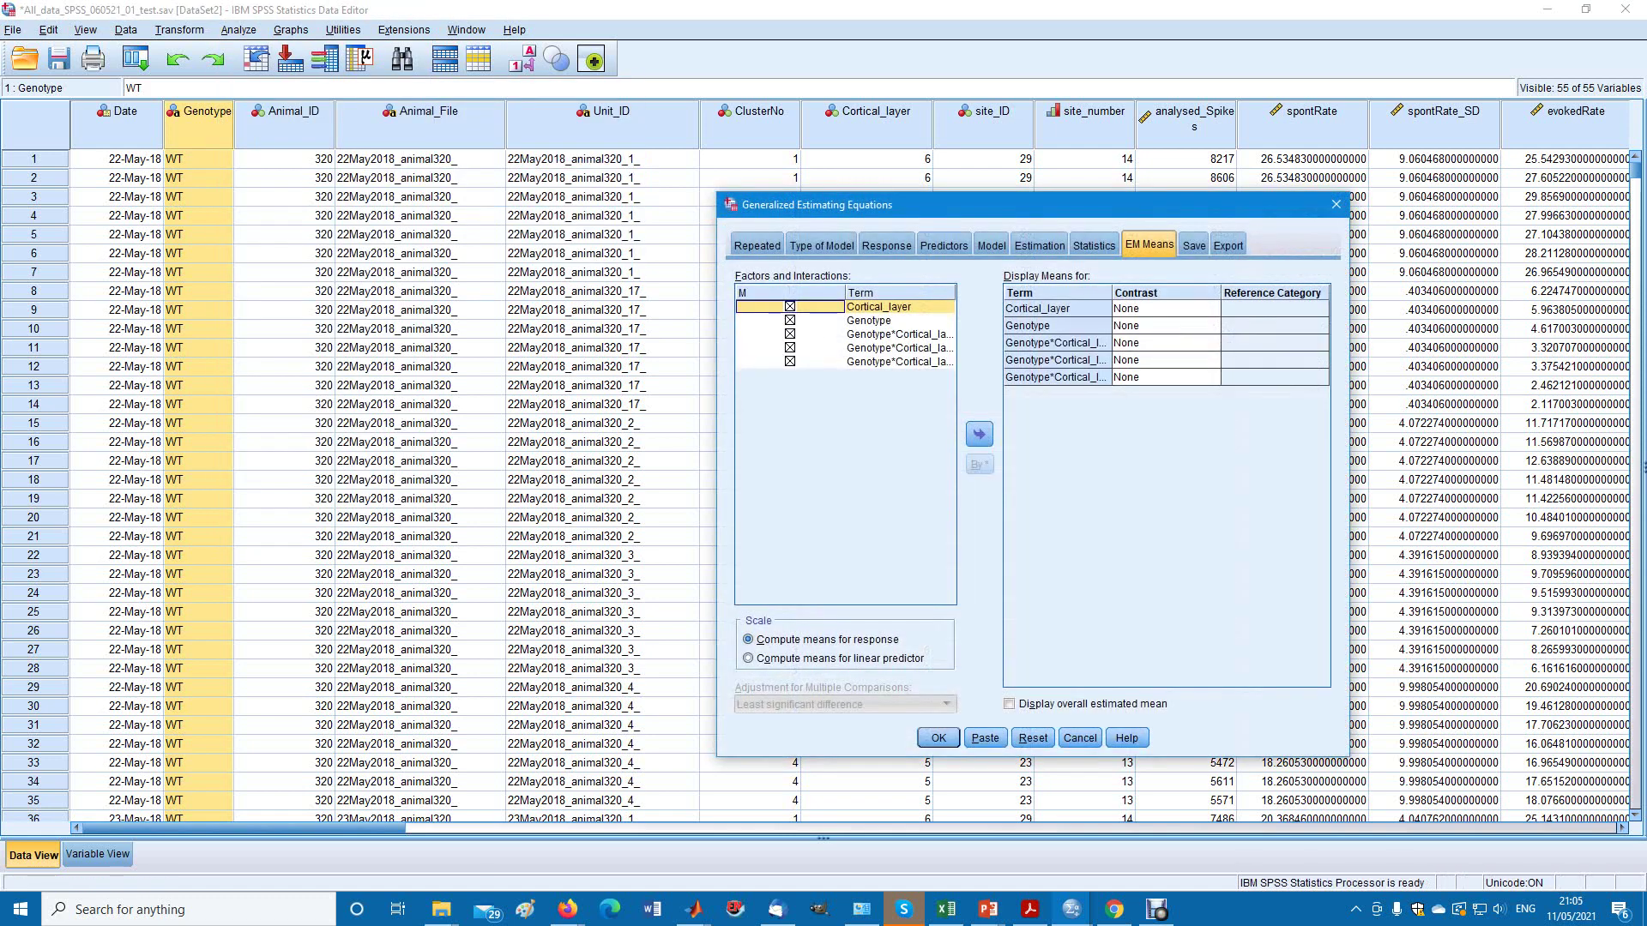
click(755, 244)
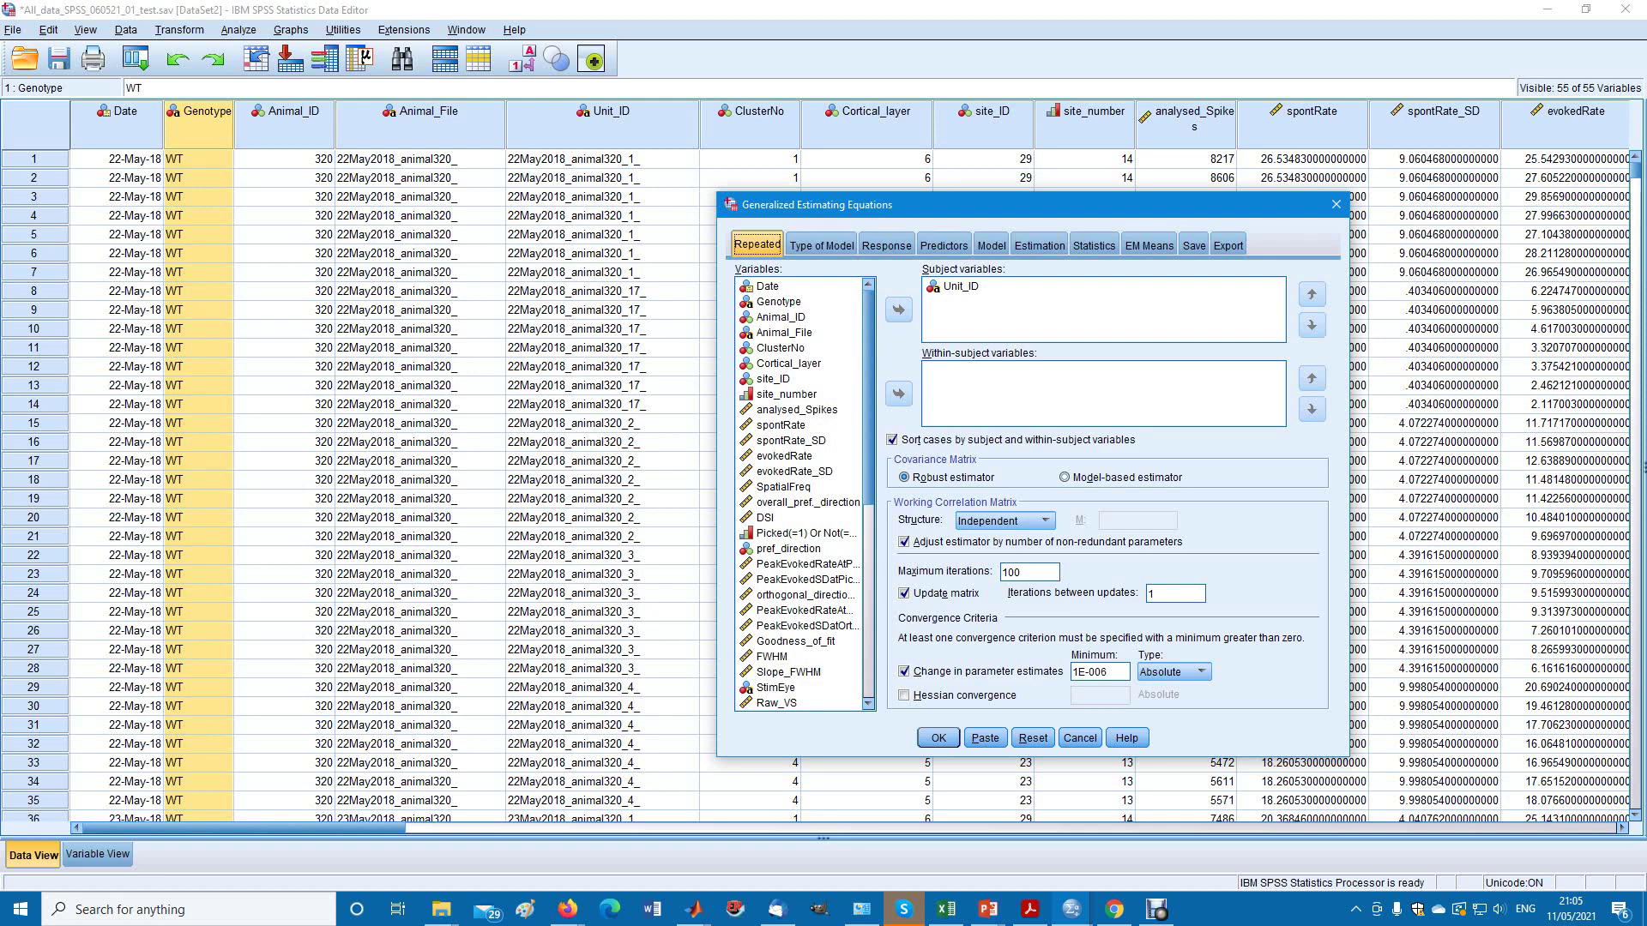
click(960, 286)
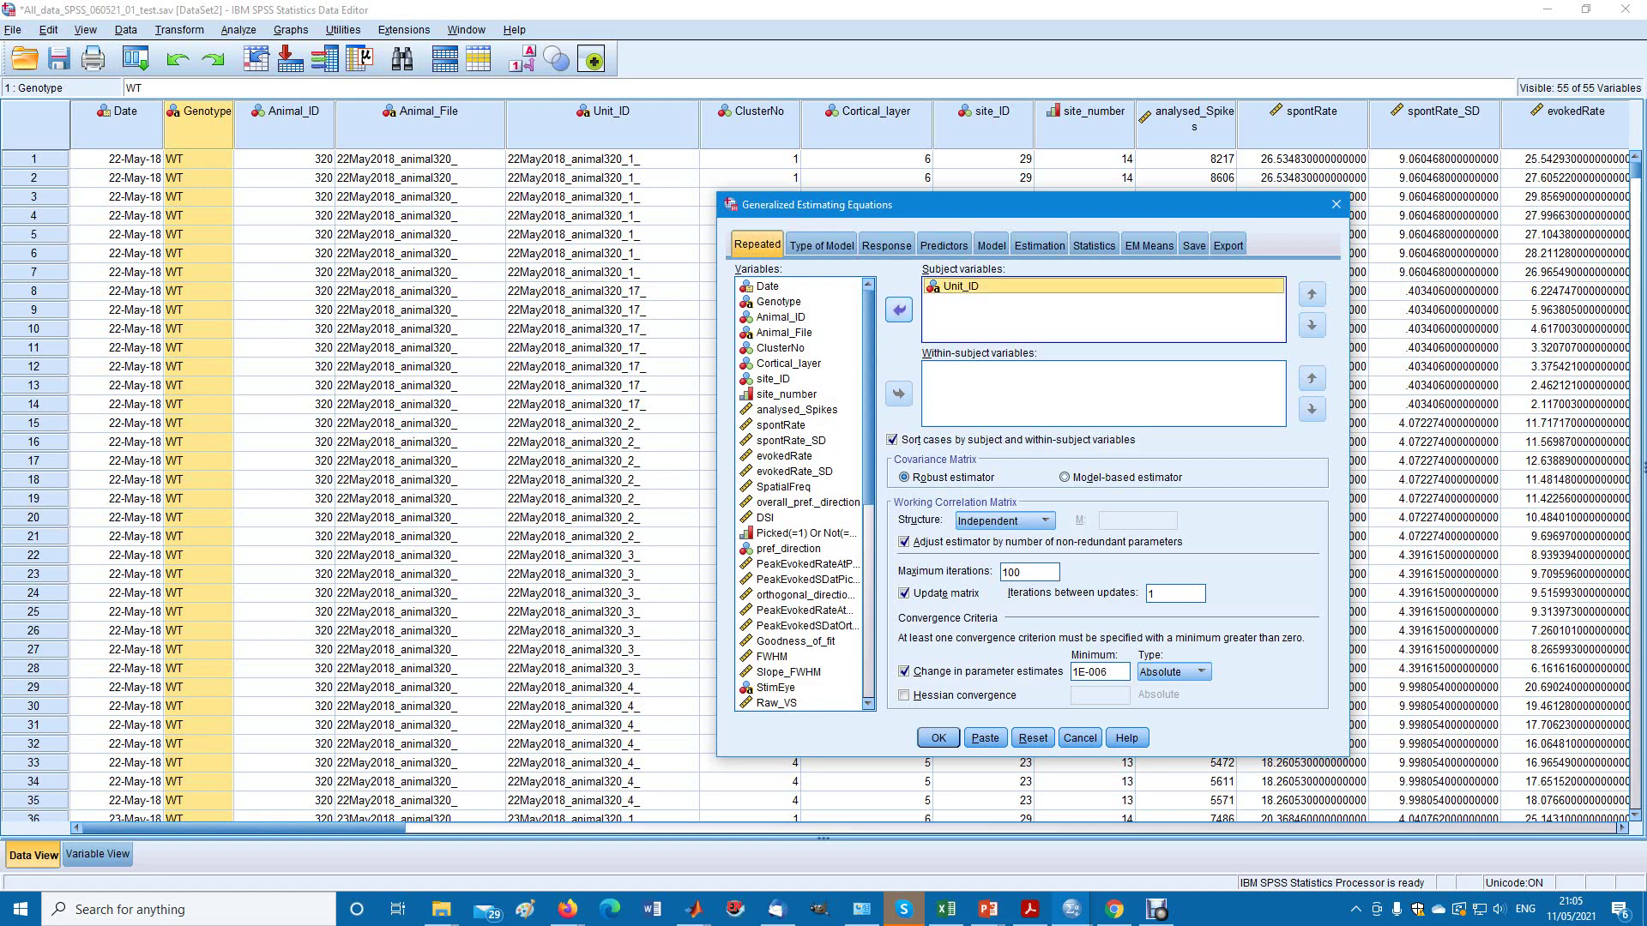
click(898, 310)
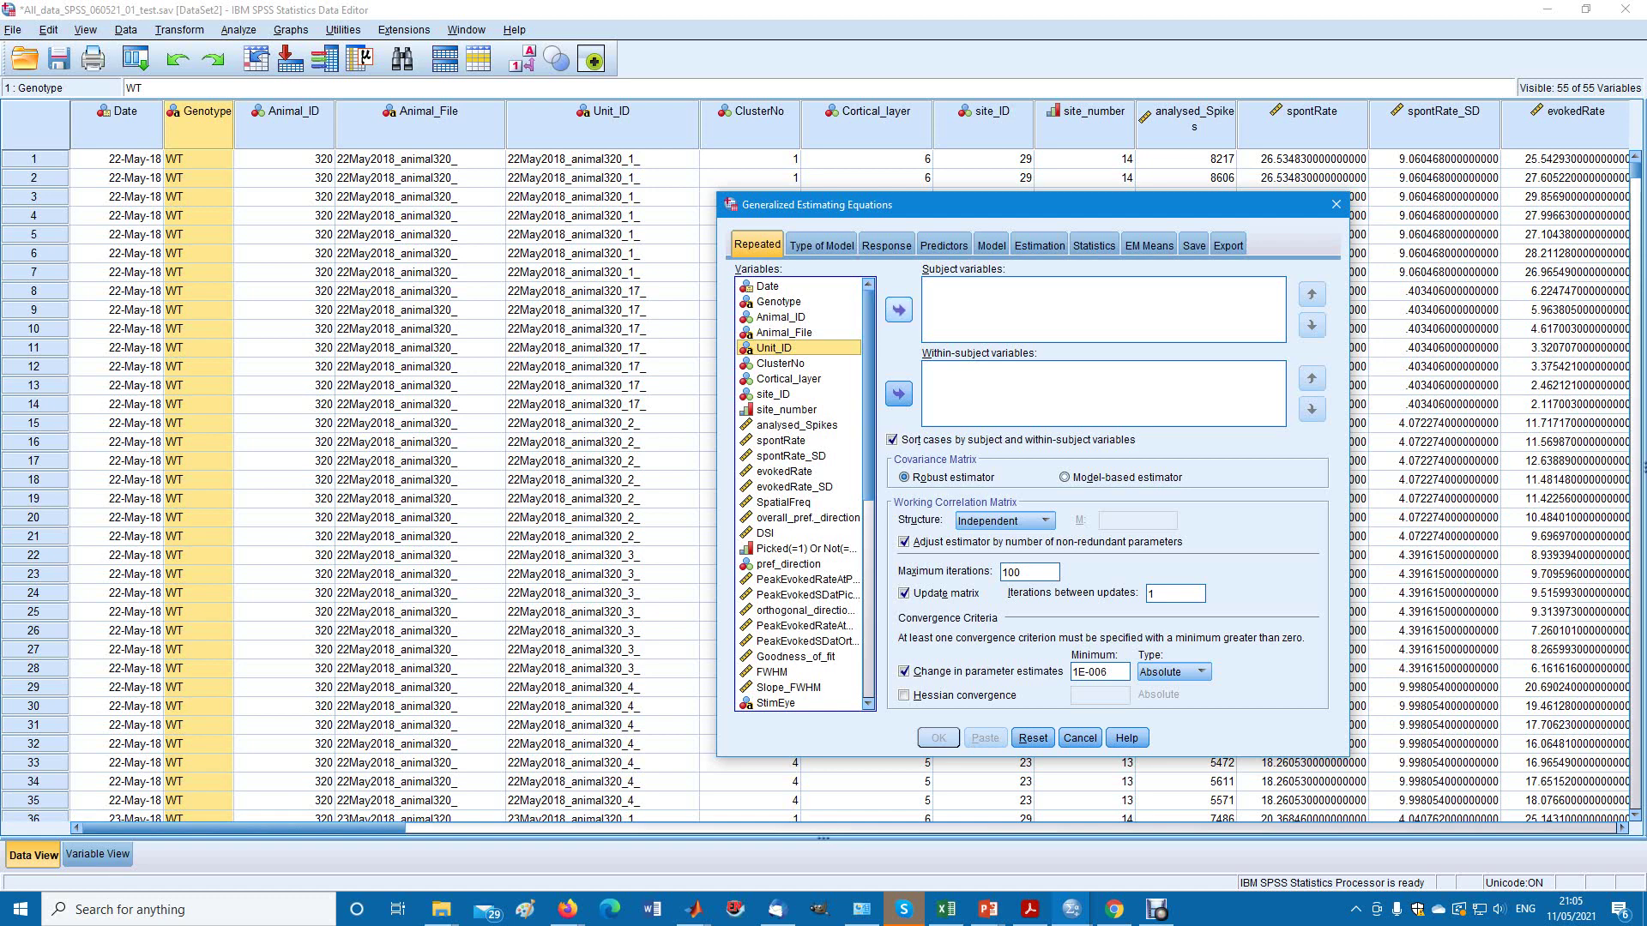
click(898, 310)
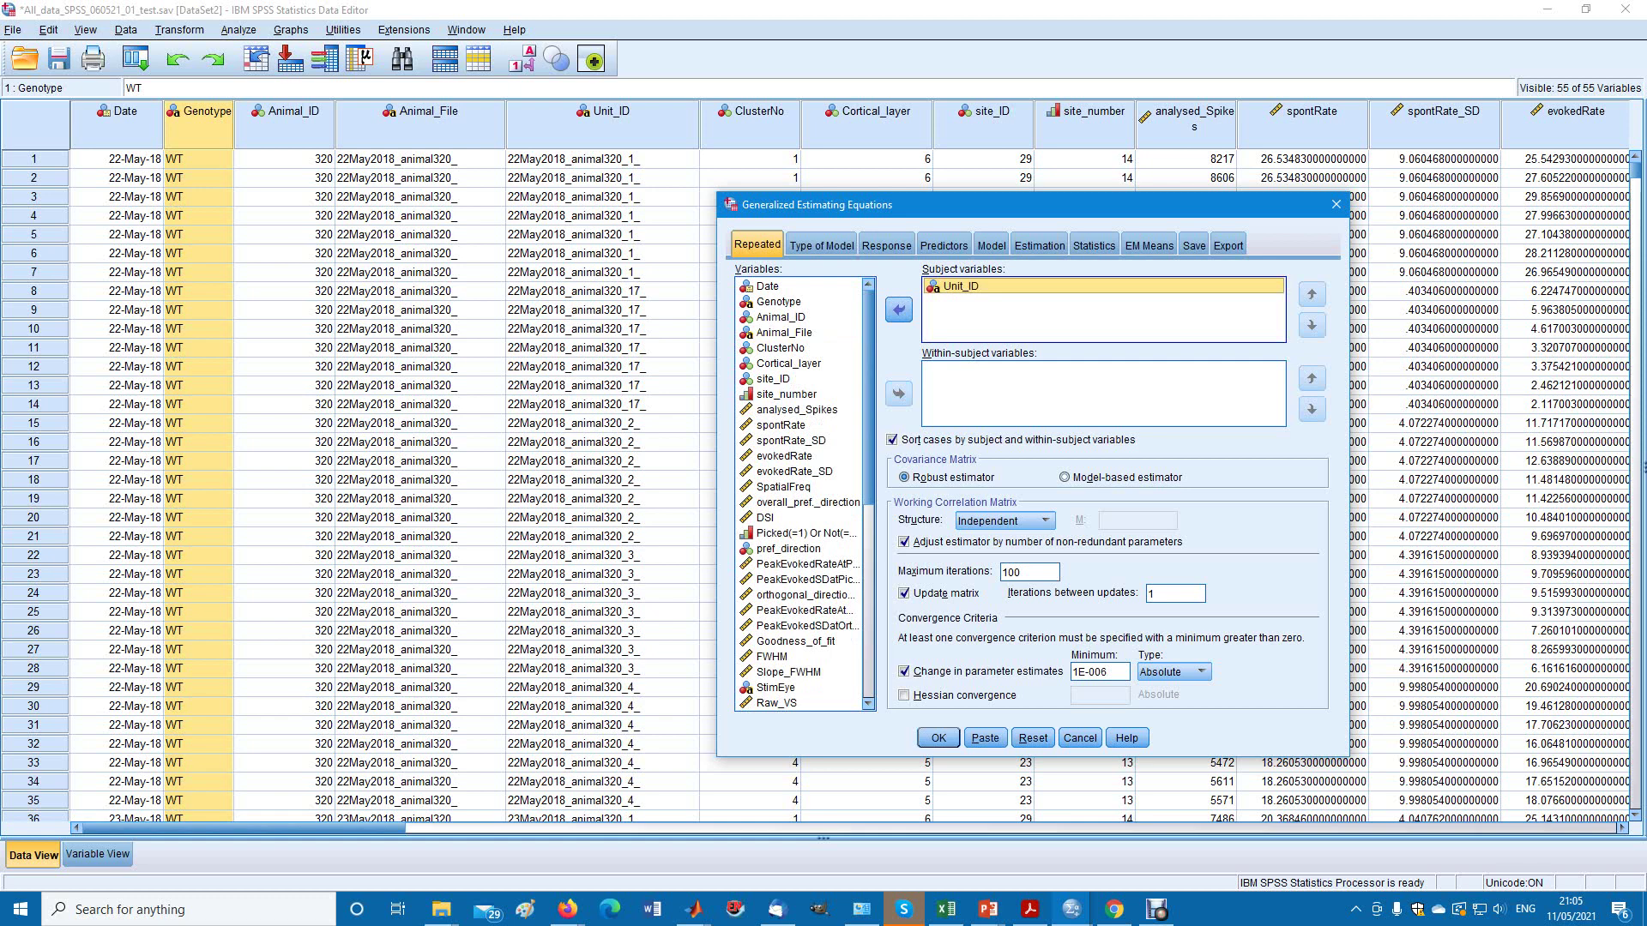
Set OSI as the dependent variable of the Generalized Estimating Equations analysis.
click(885, 245)
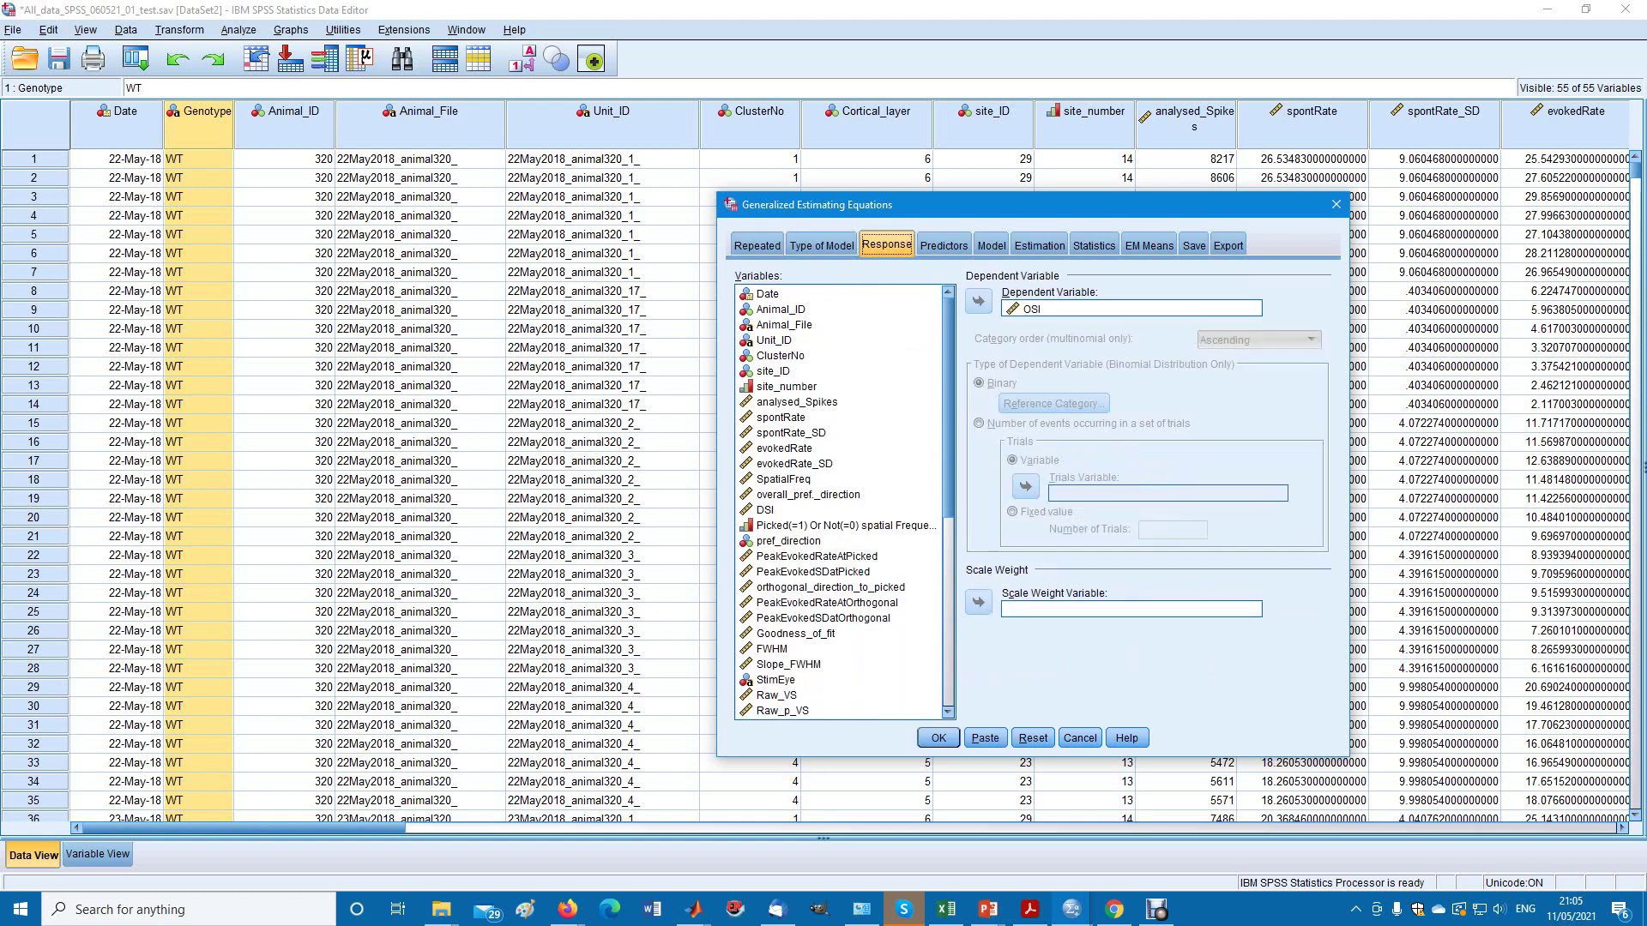
click(796, 401)
click(781, 417)
click(791, 433)
click(796, 401)
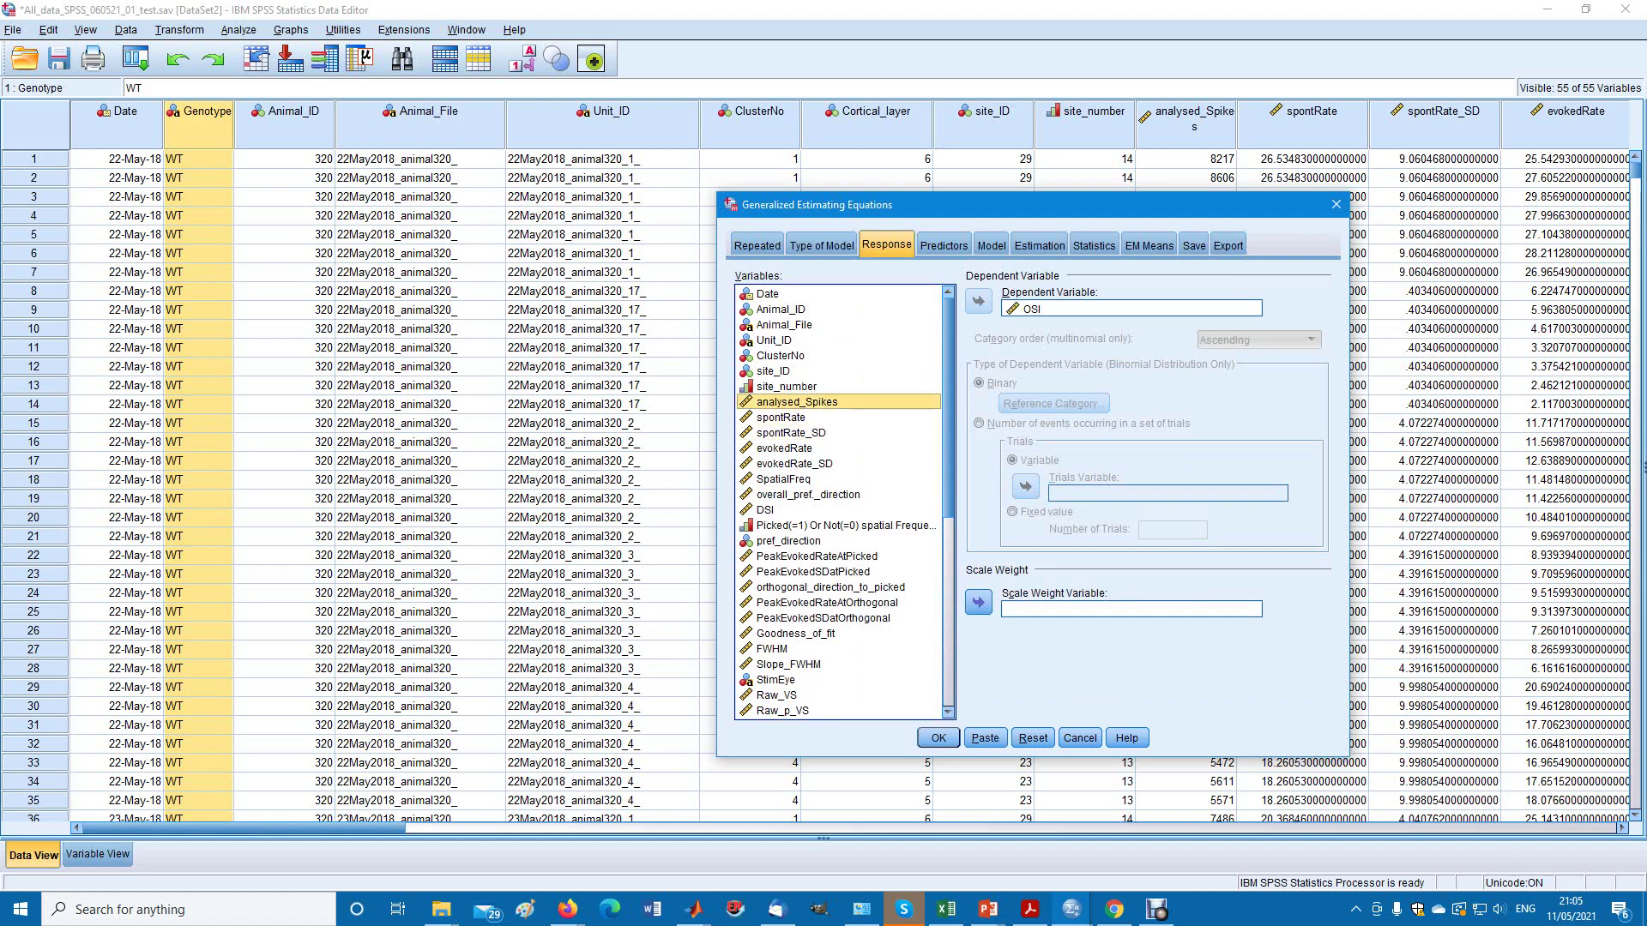
click(1130, 308)
click(977, 301)
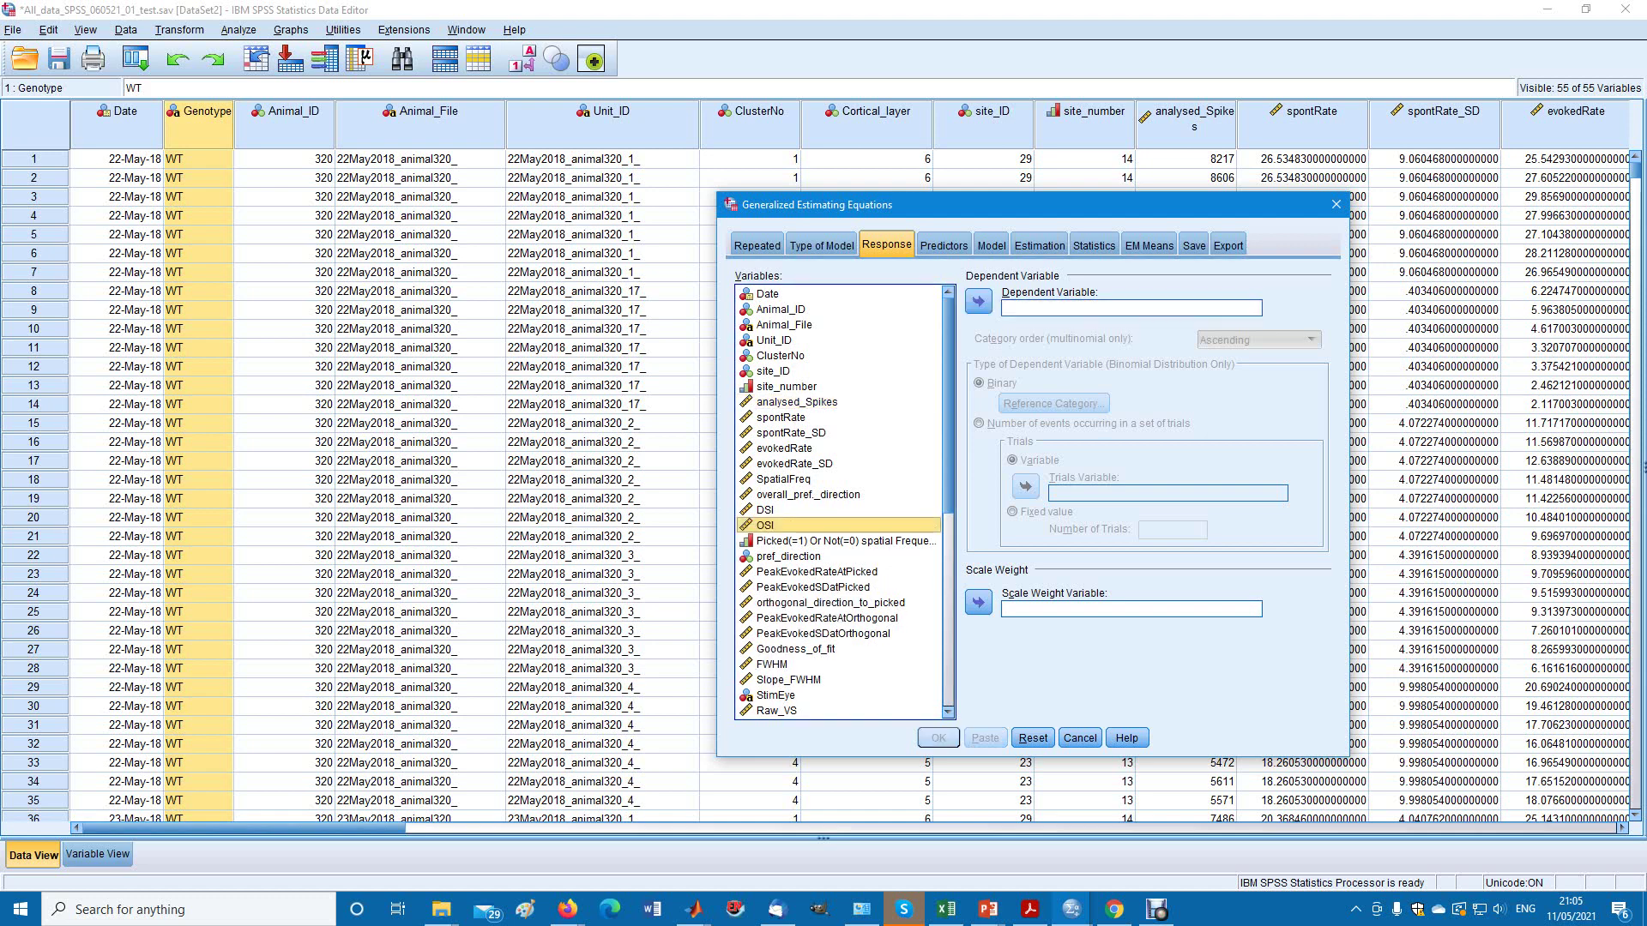
click(978, 301)
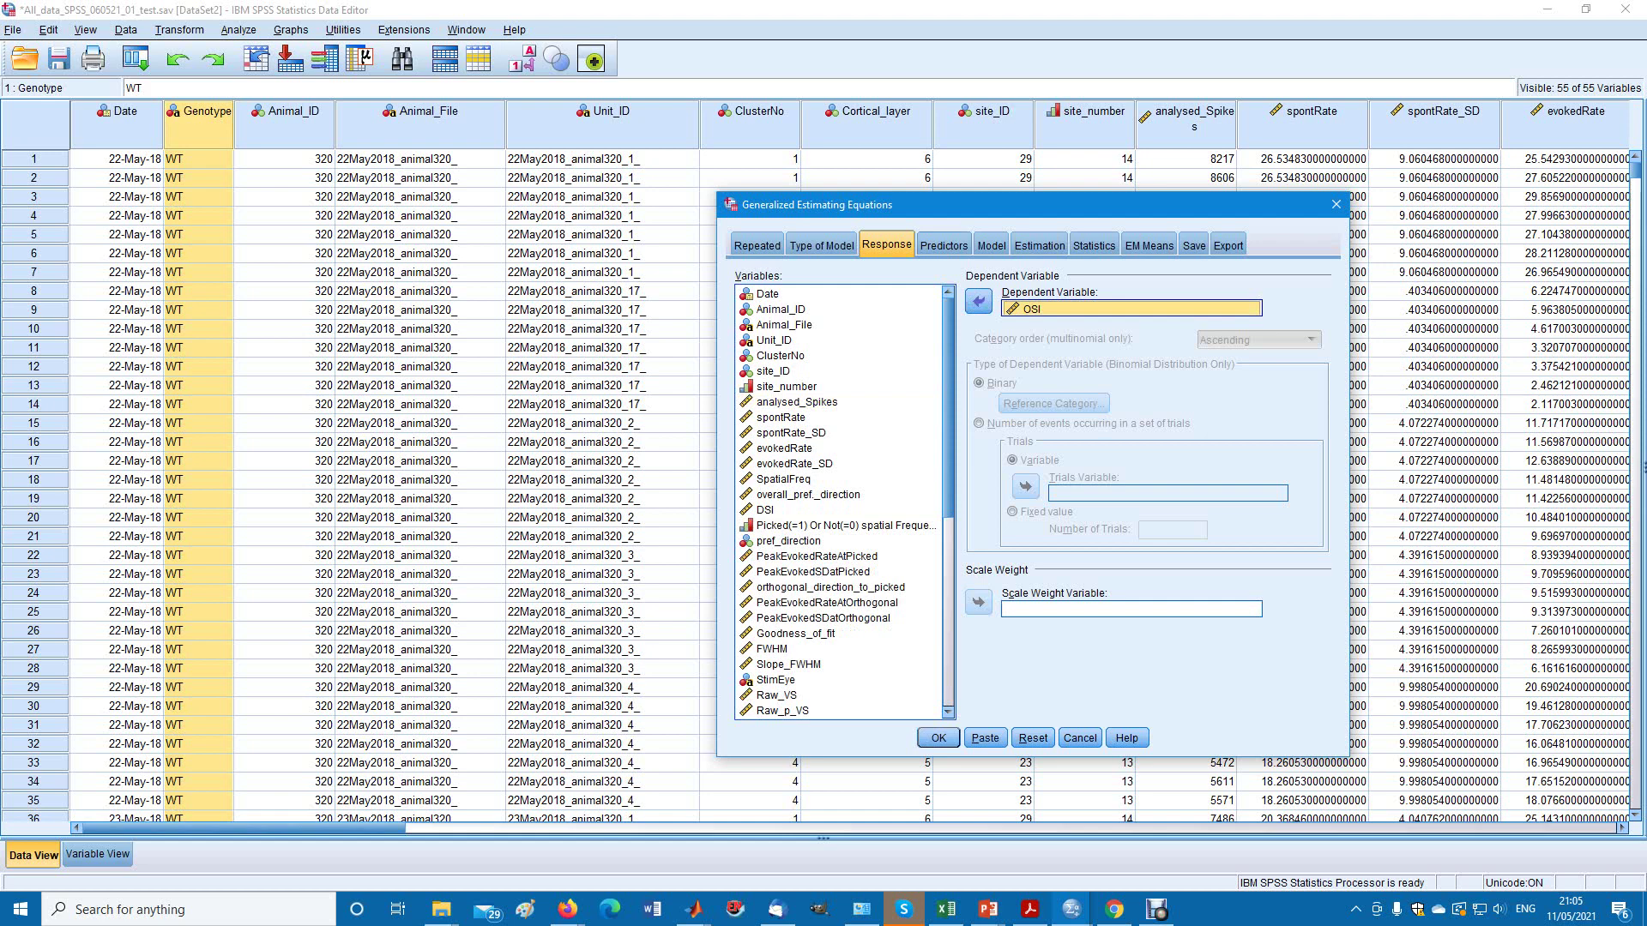
Choose Gamma with log link as the scale response model type, trying Linear for comparison.
click(820, 245)
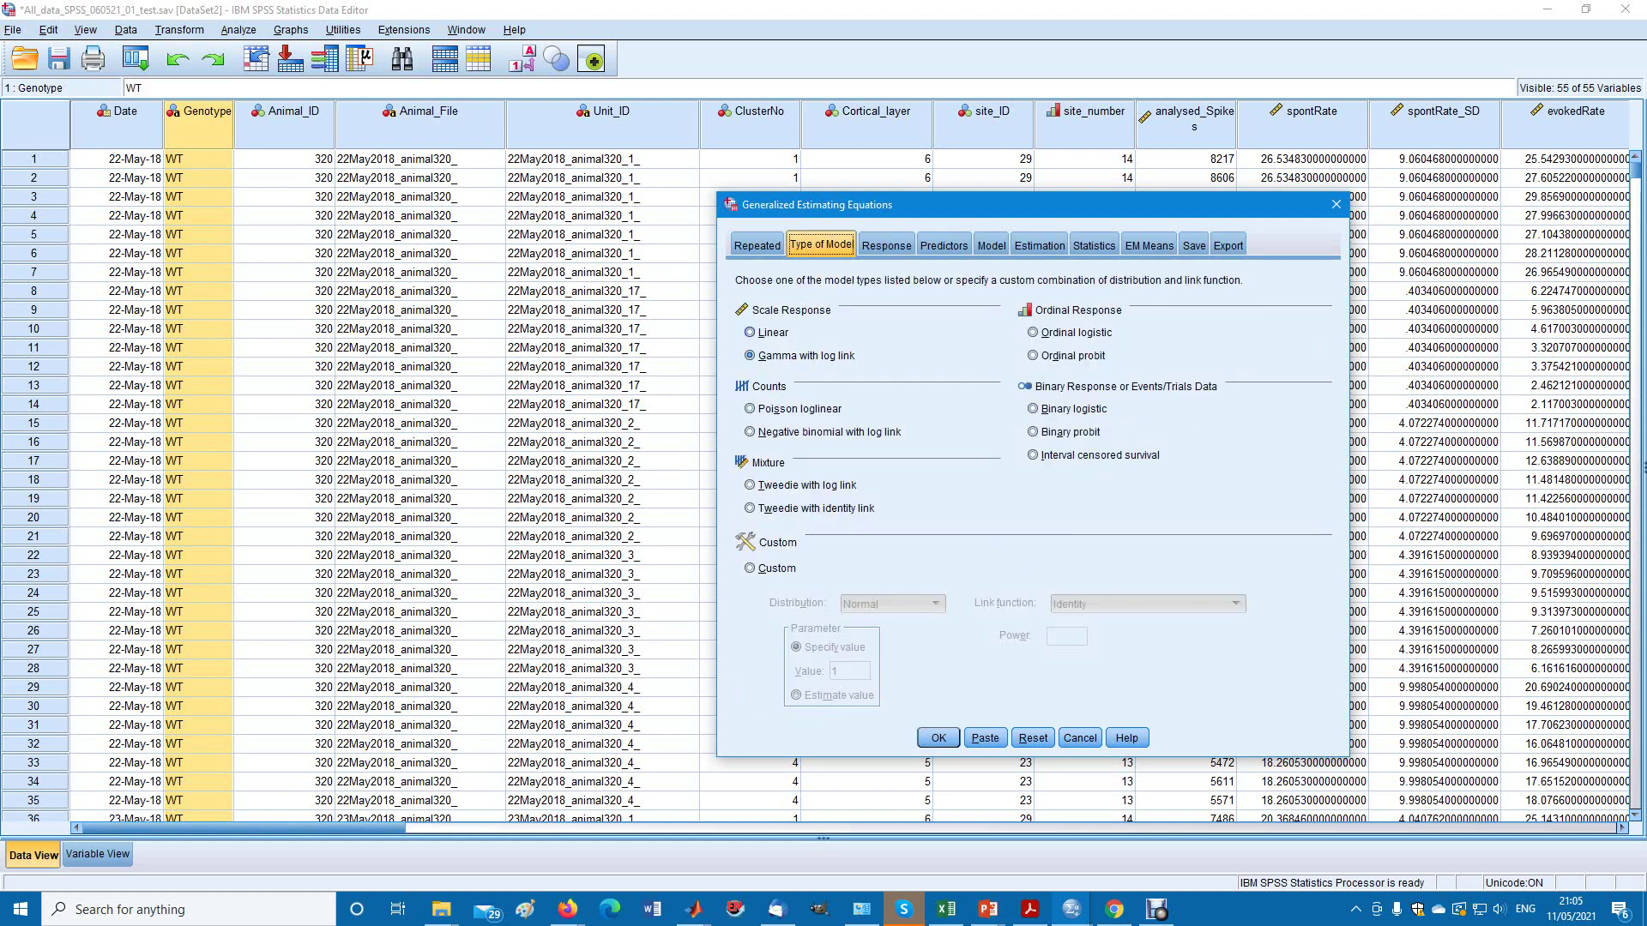
key(Tab)
key(Down)
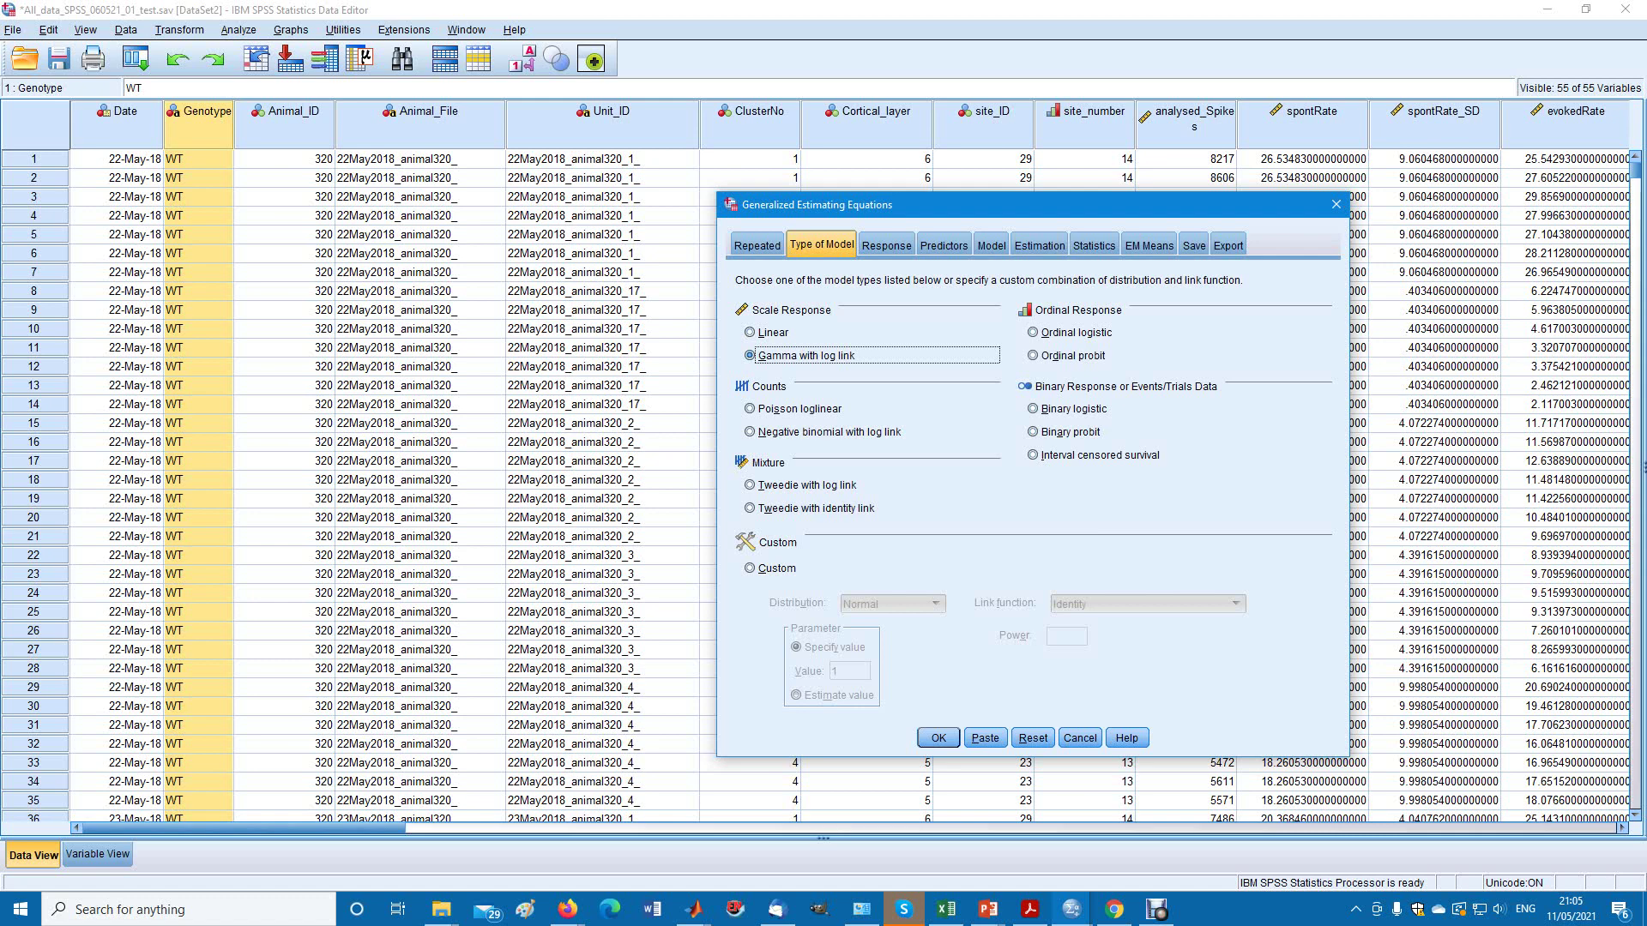
click(750, 332)
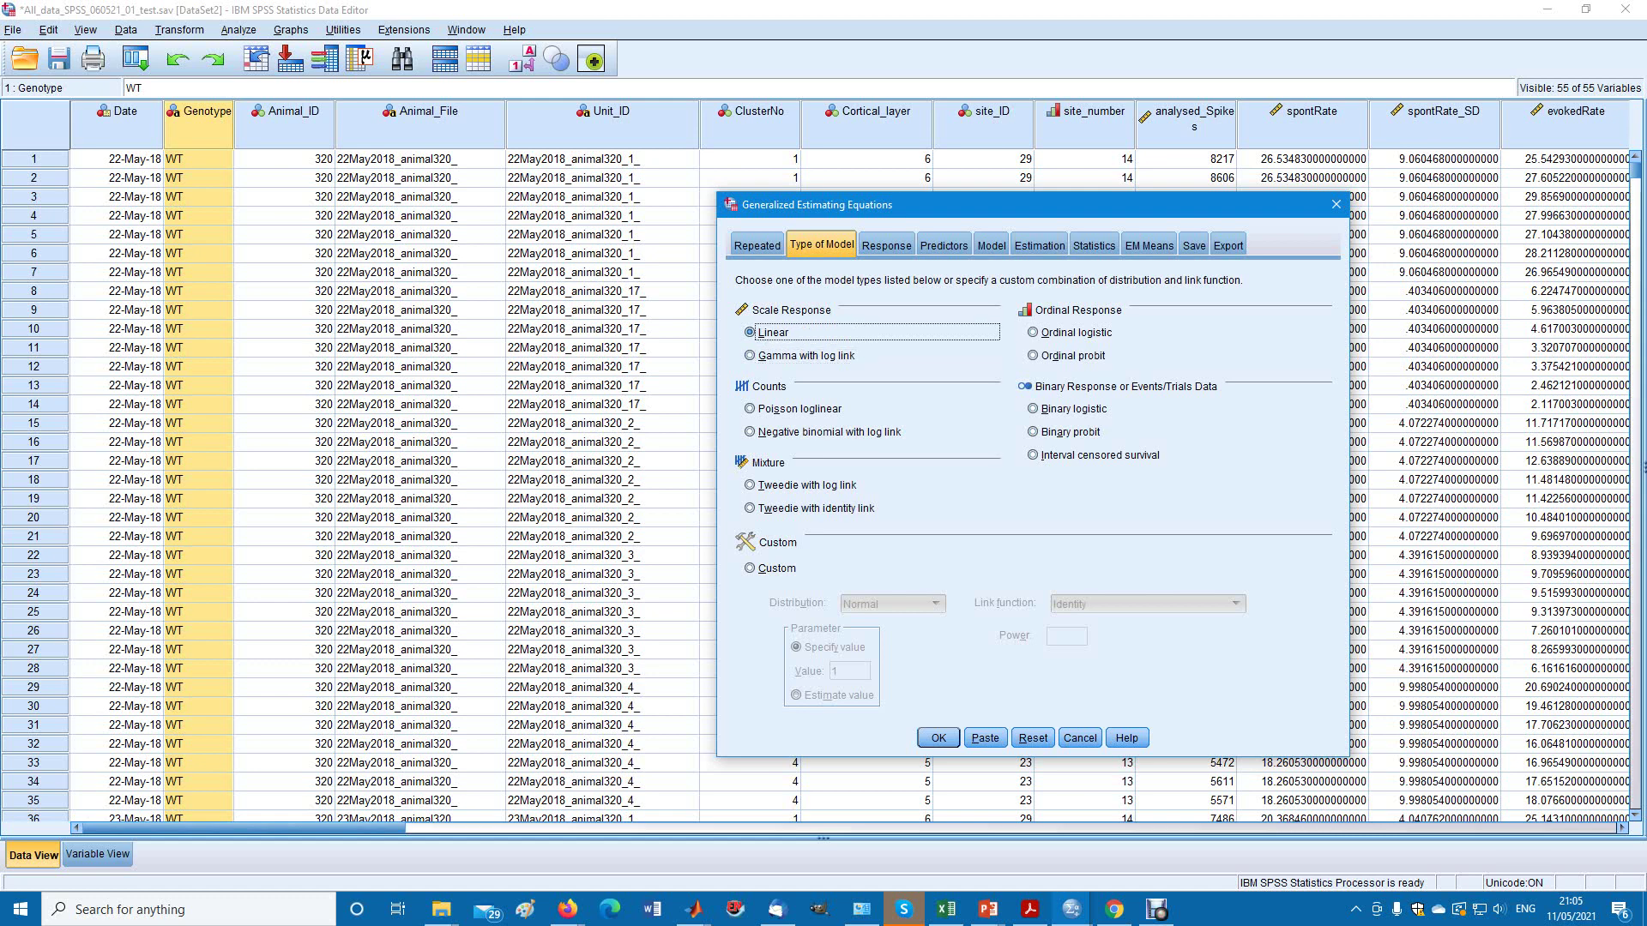
key(Down)
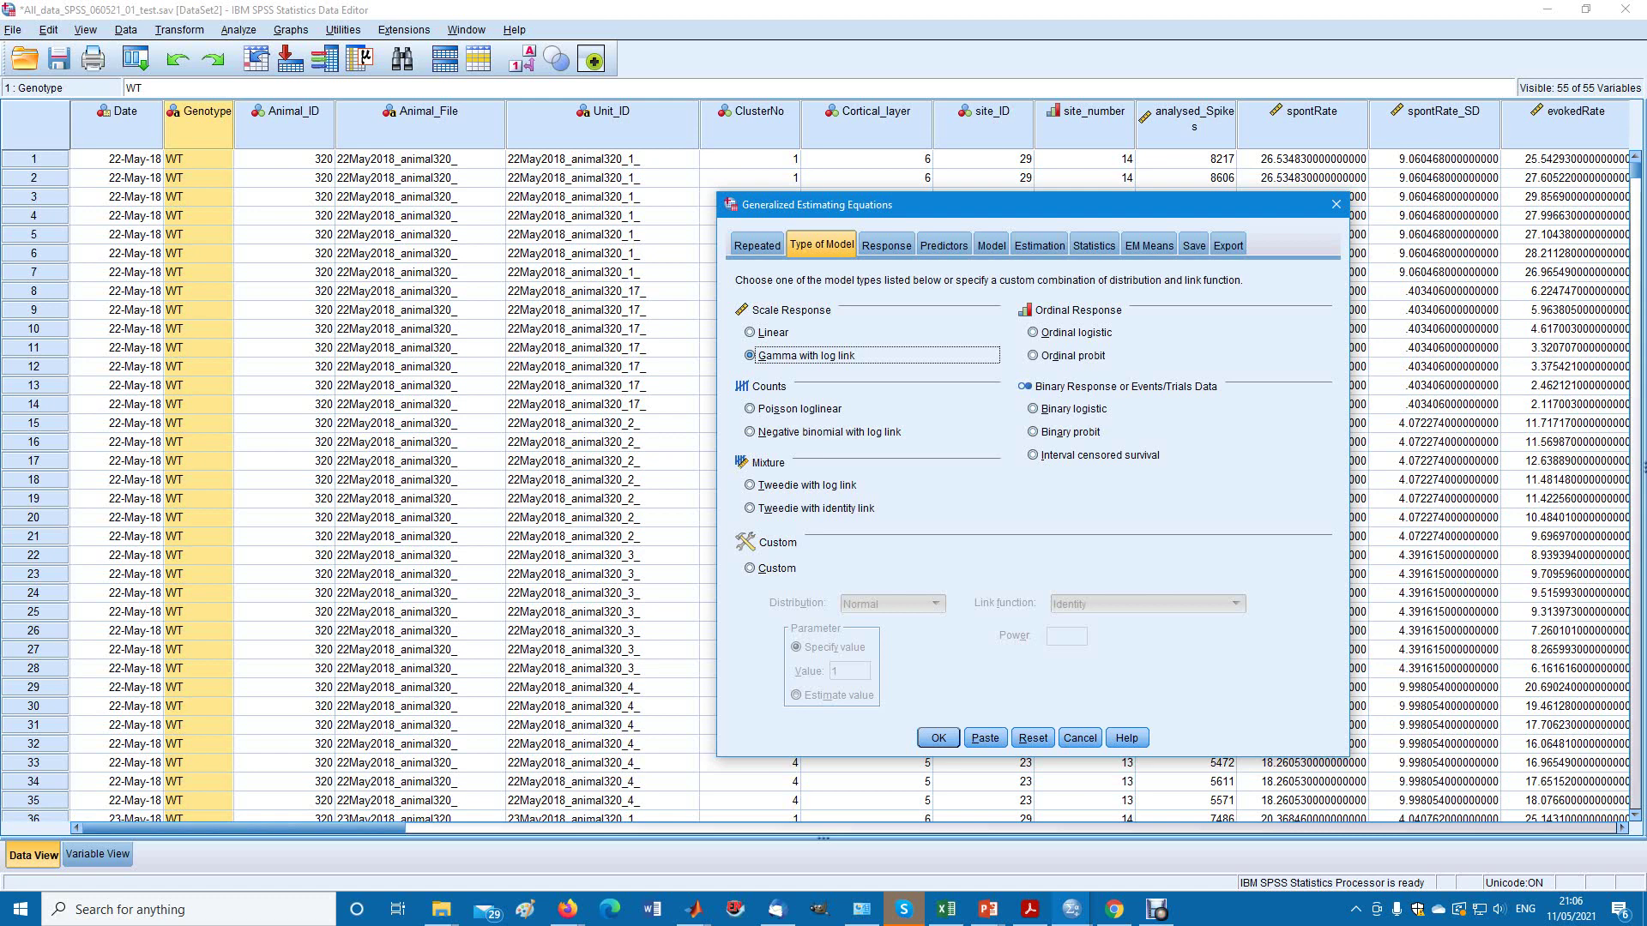
Review the dependent variable and the factors assigned as predictors of the analysis.
click(885, 245)
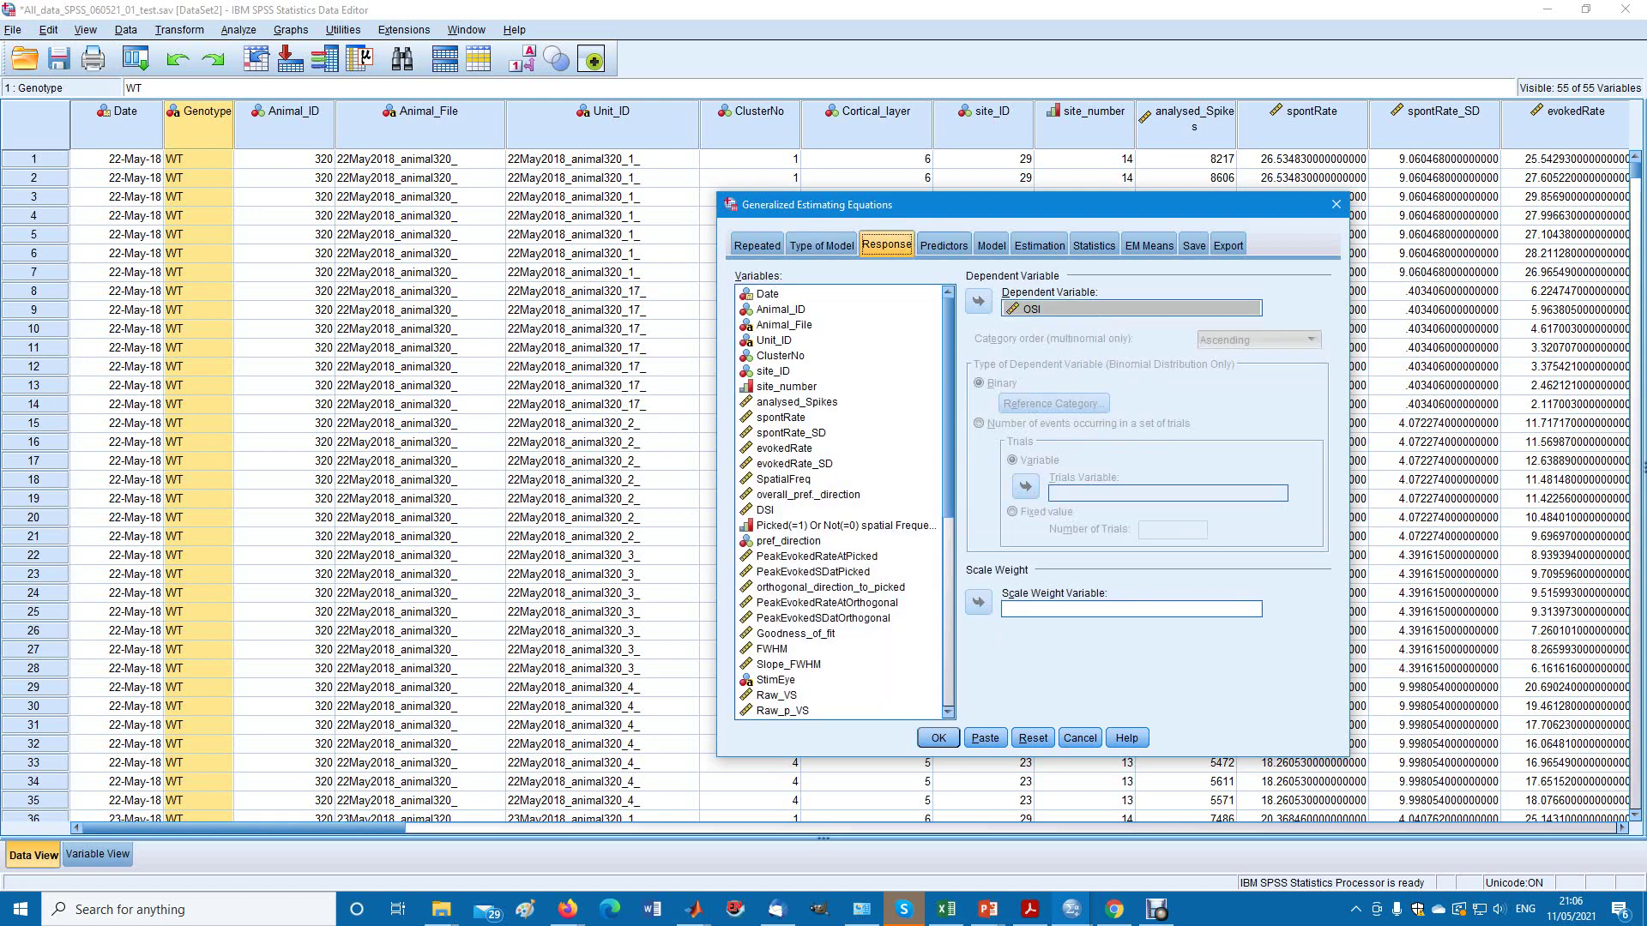
key(ctrl+Tab)
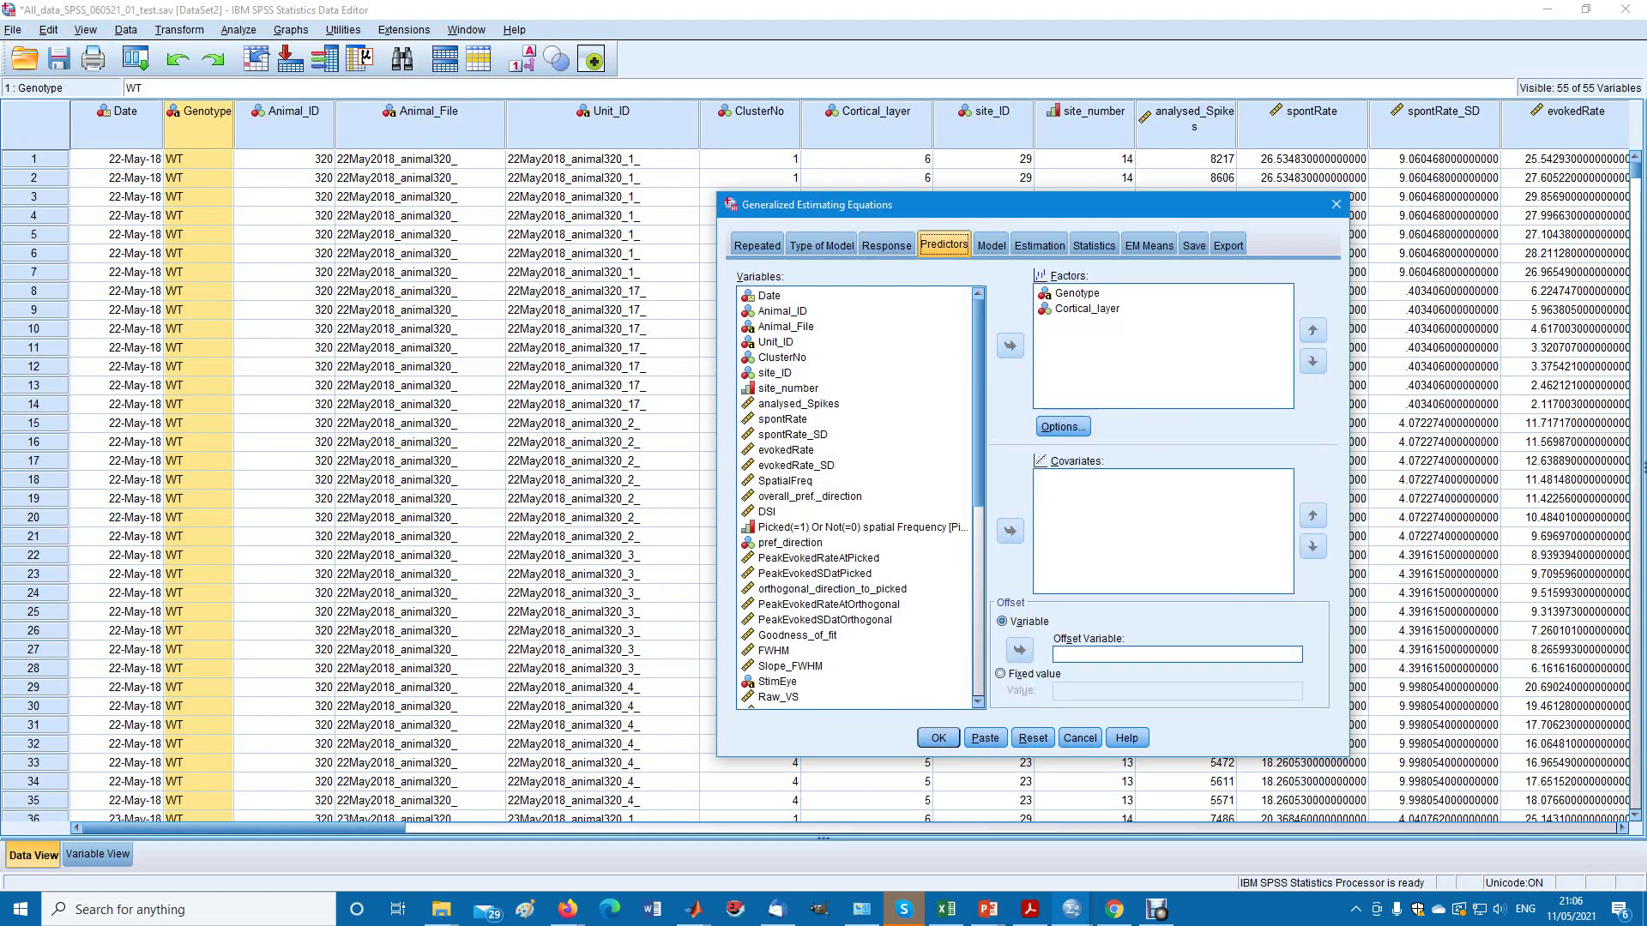
key(Tab)
key(Tab)
key(Tab)
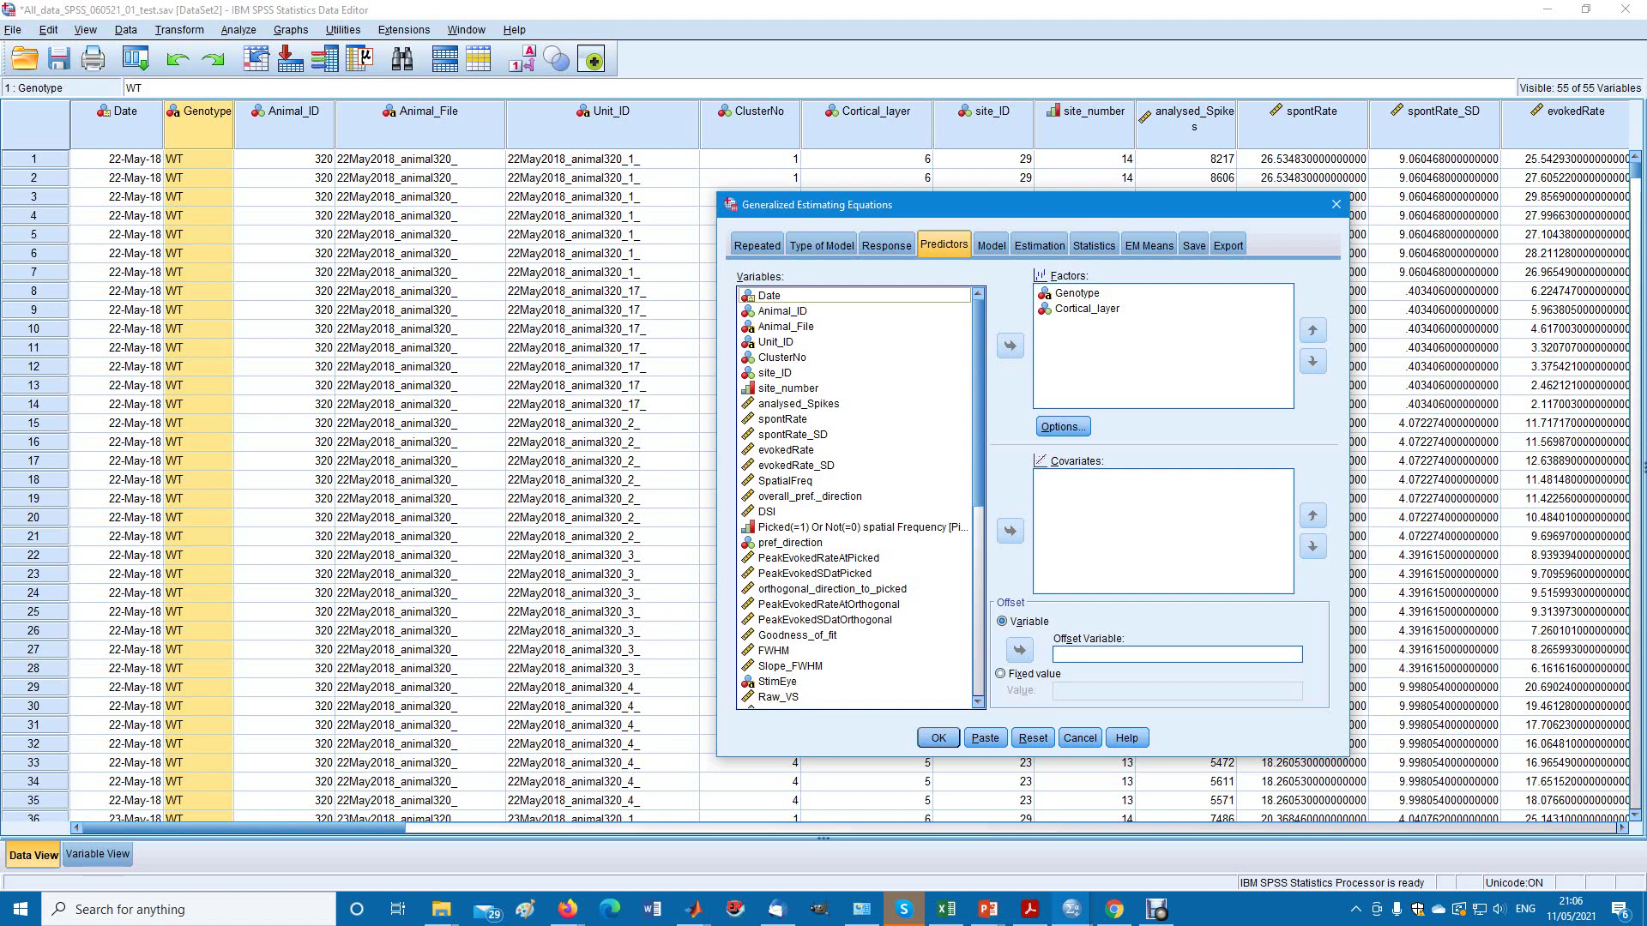
key(Down)
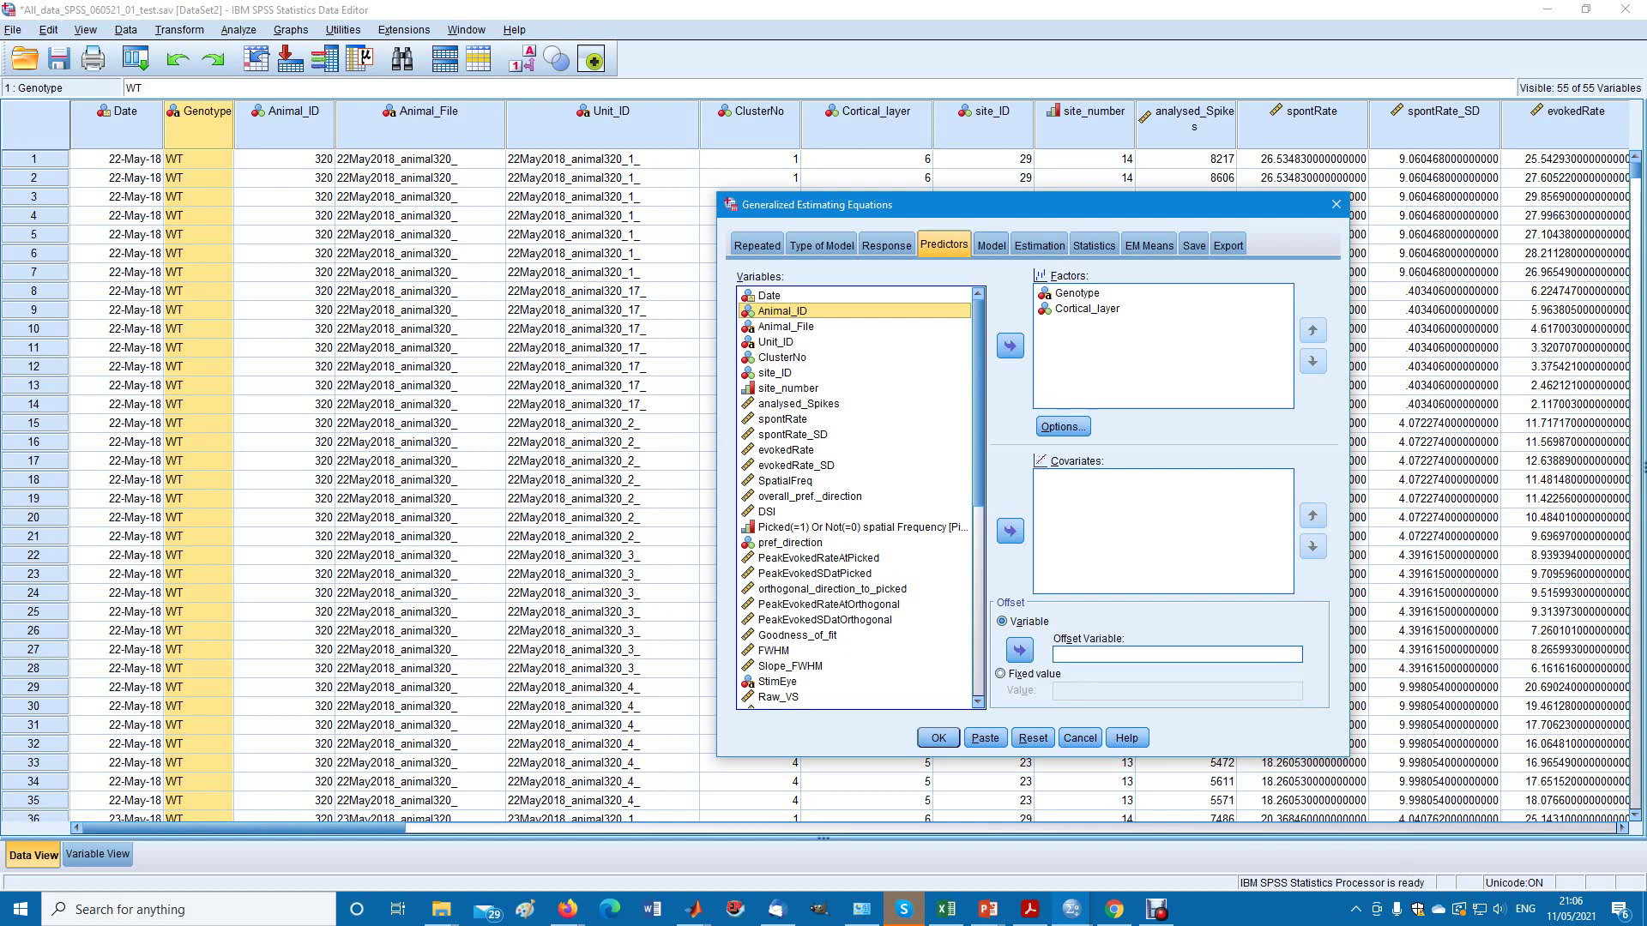
Try to add the factorial terms of Genotype and Cortical_layer to the model effects.
click(990, 244)
click(806, 324)
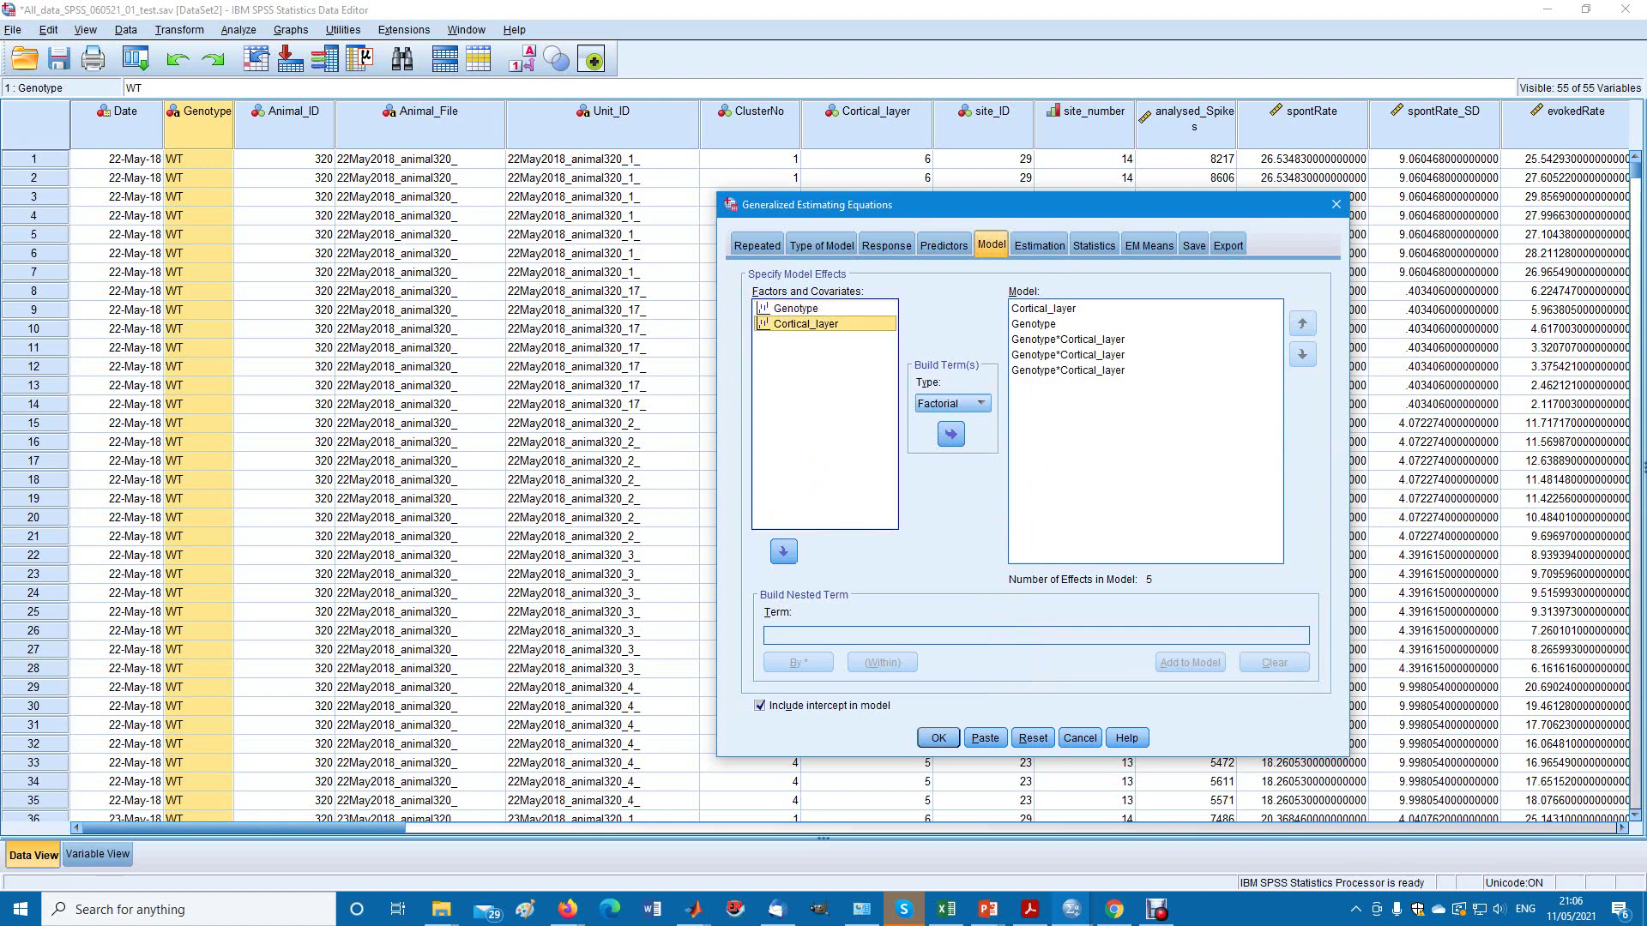
click(795, 308)
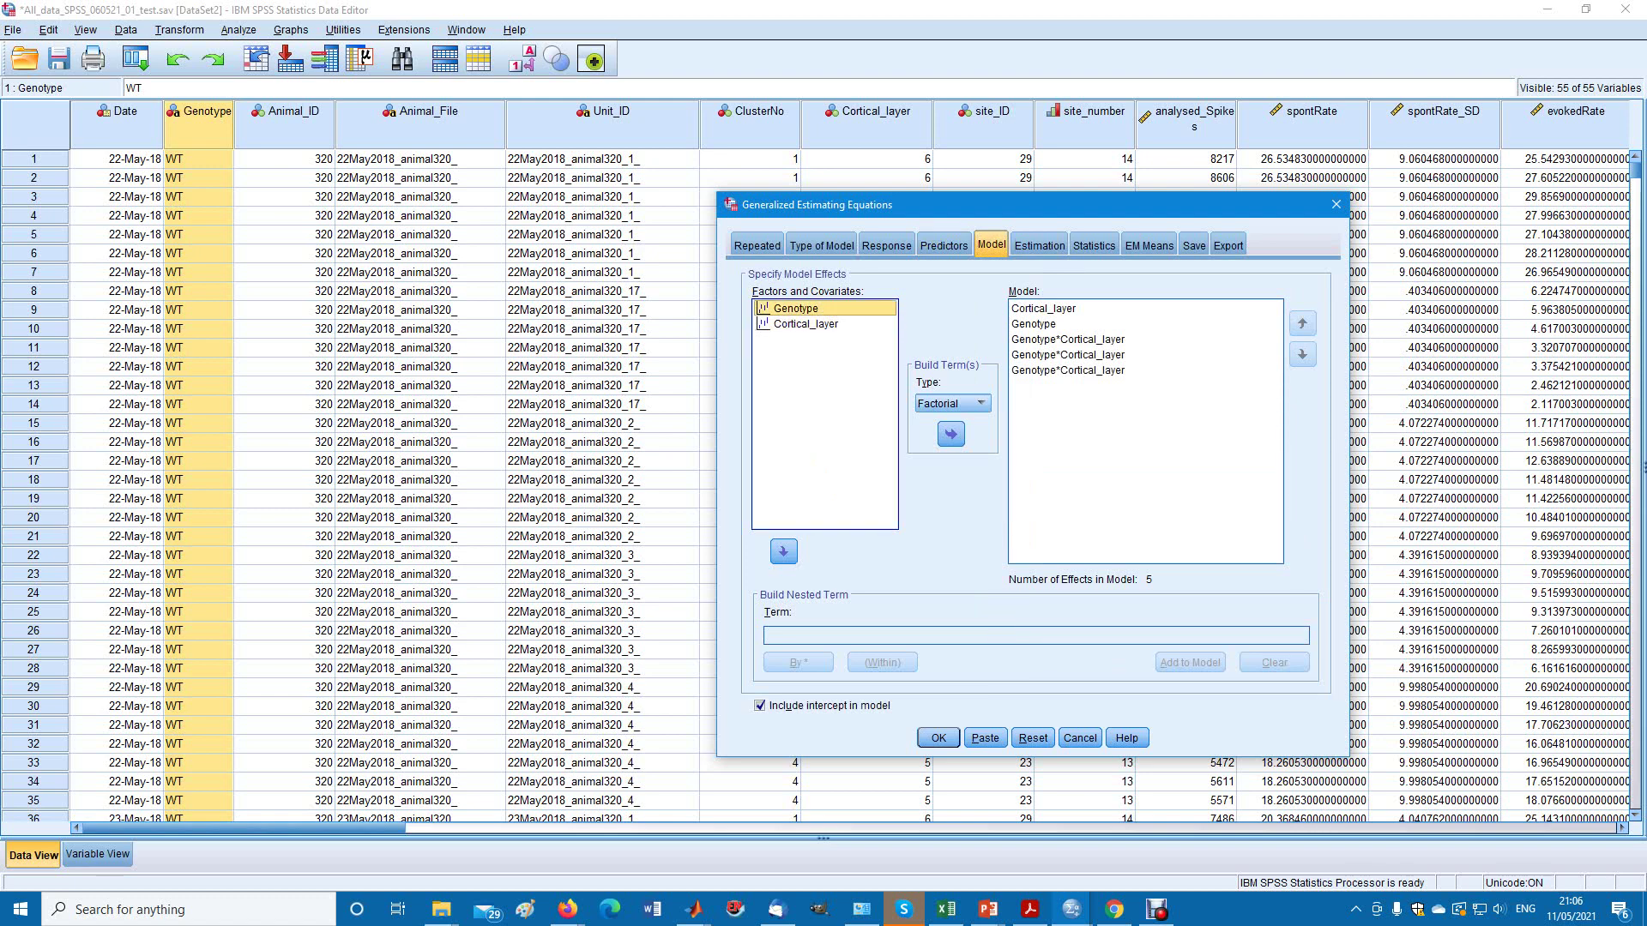
shift+click(806, 324)
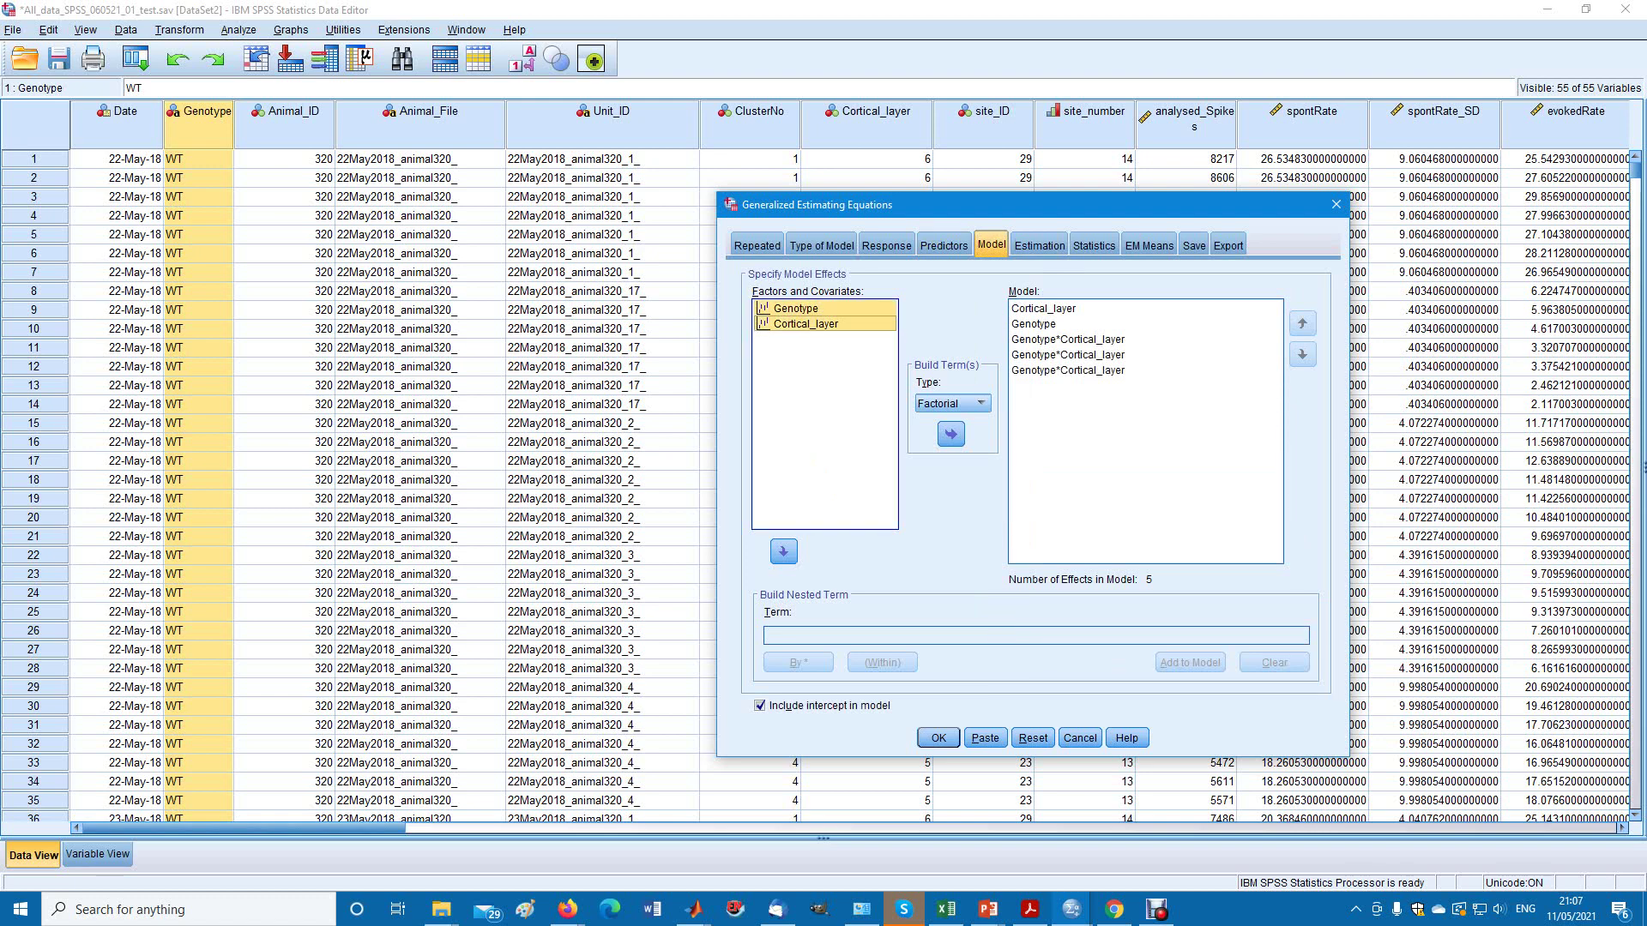
click(950, 434)
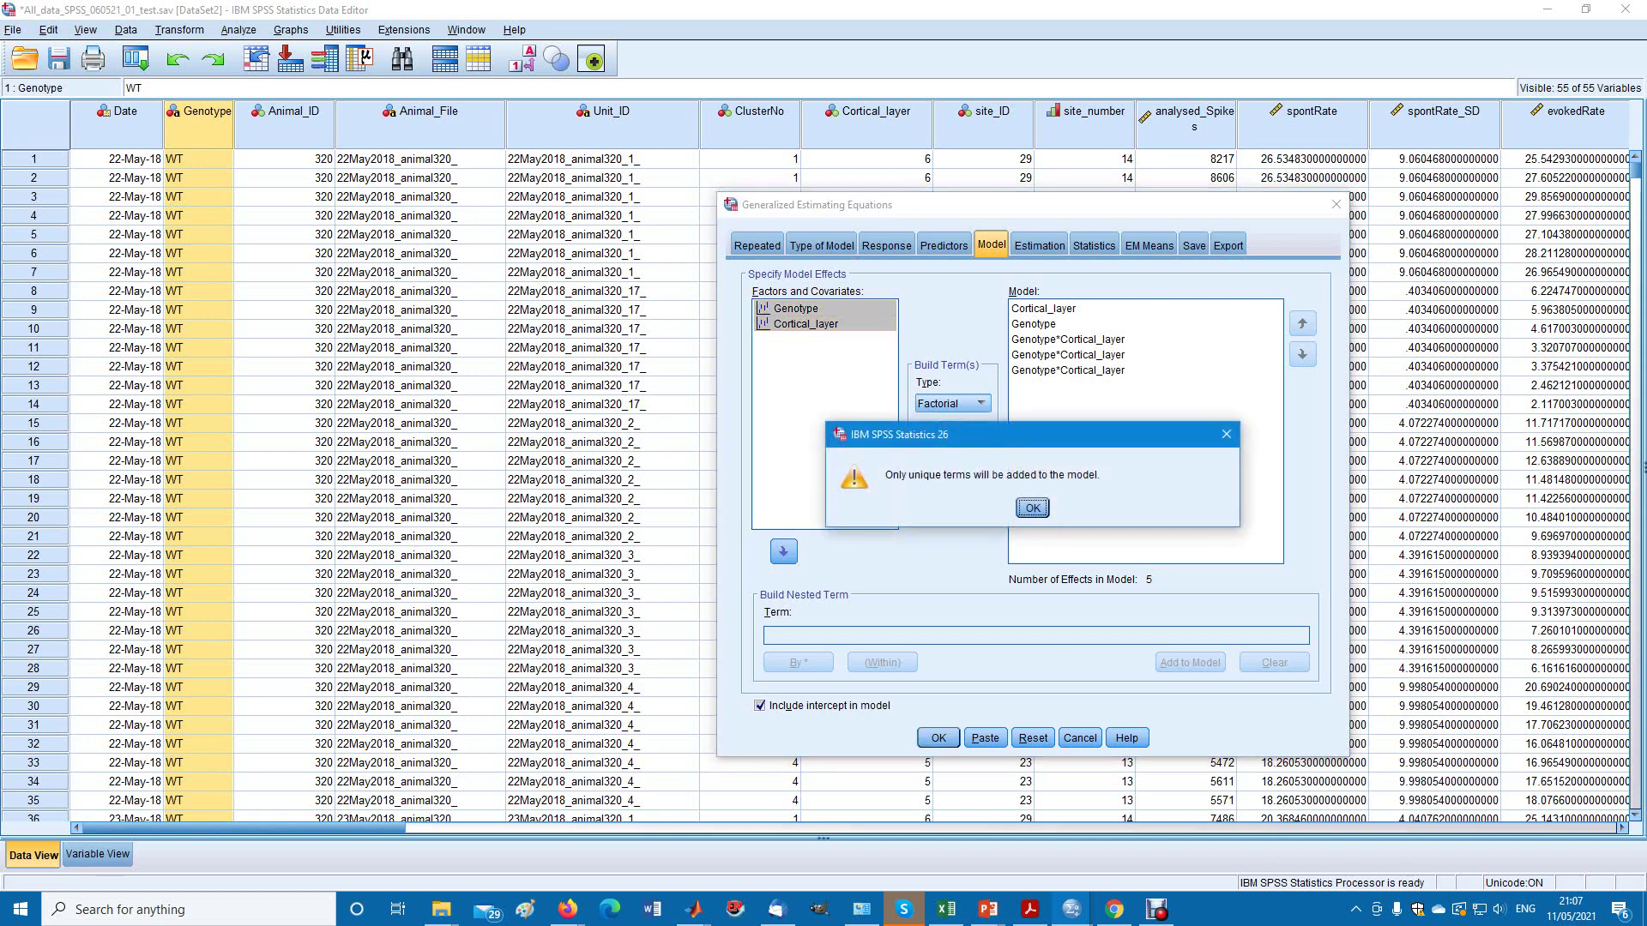
key(Return)
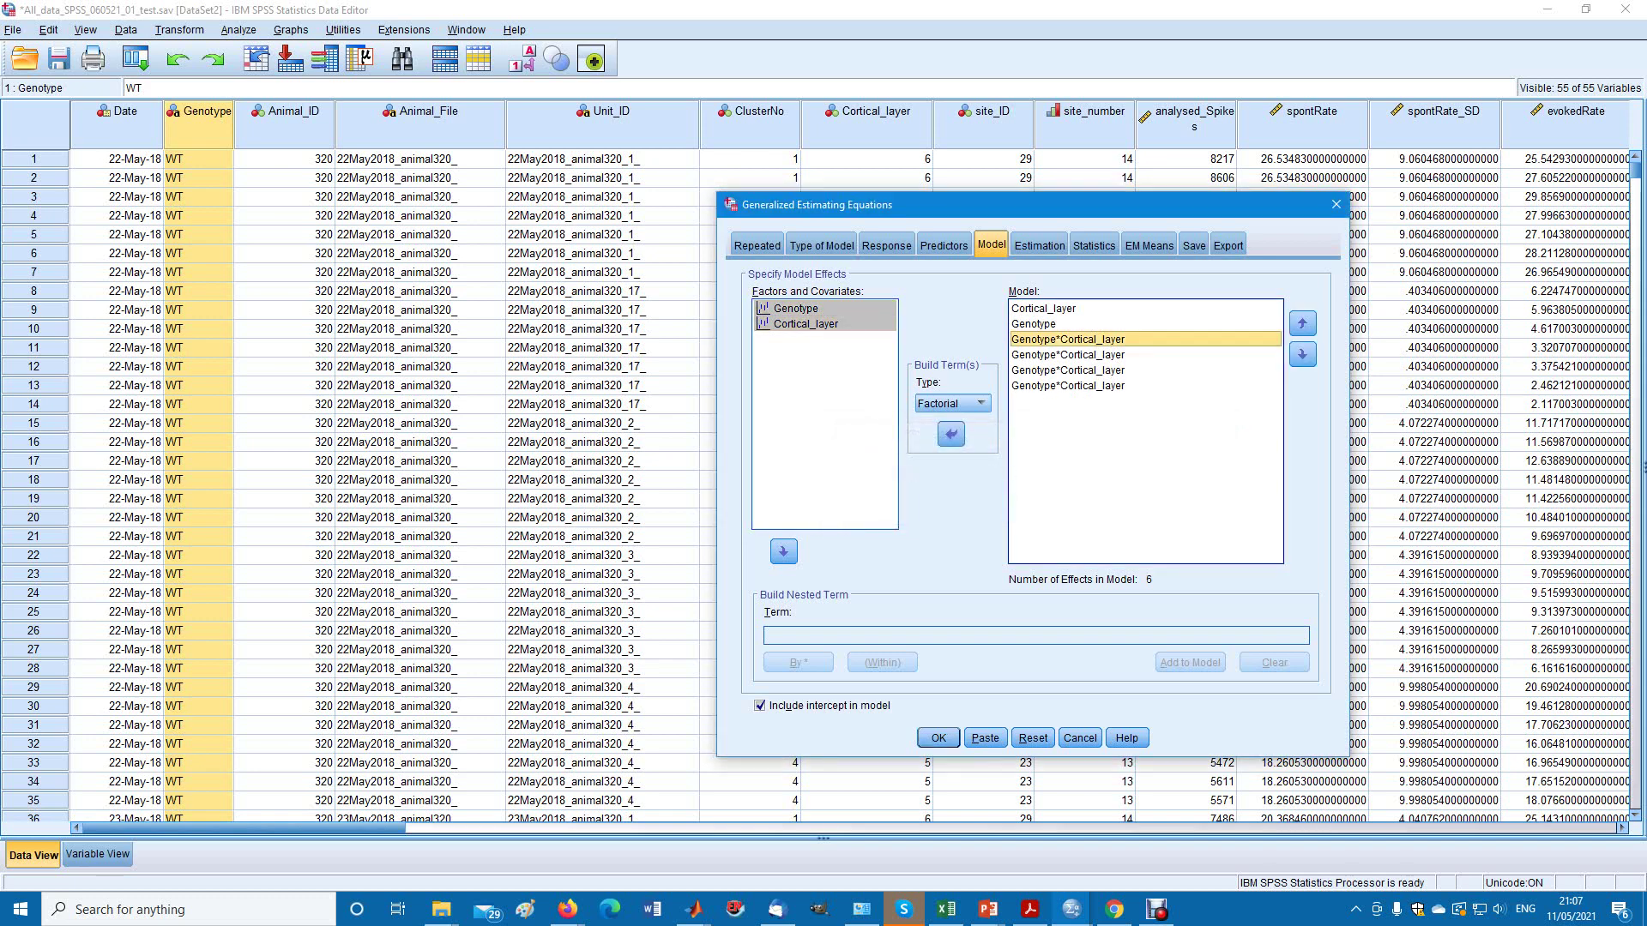
Remove the duplicate Genotype*Cortical_layer terms from the model effects, keeping a single interaction term.
click(1067, 385)
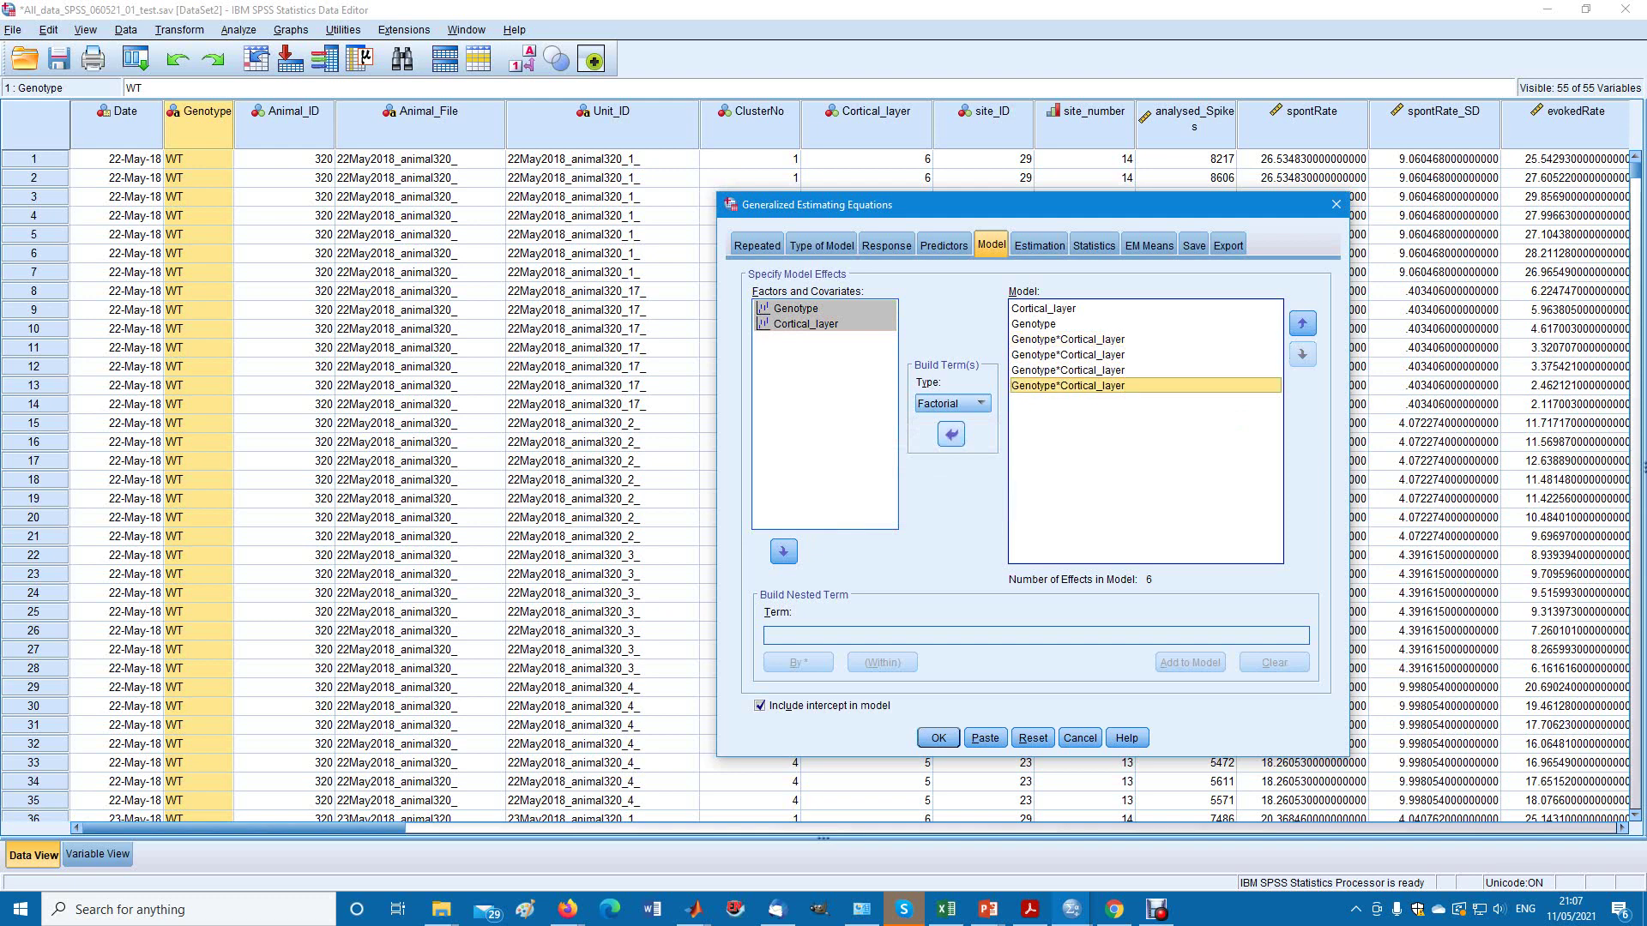
key(Delete)
click(1067, 370)
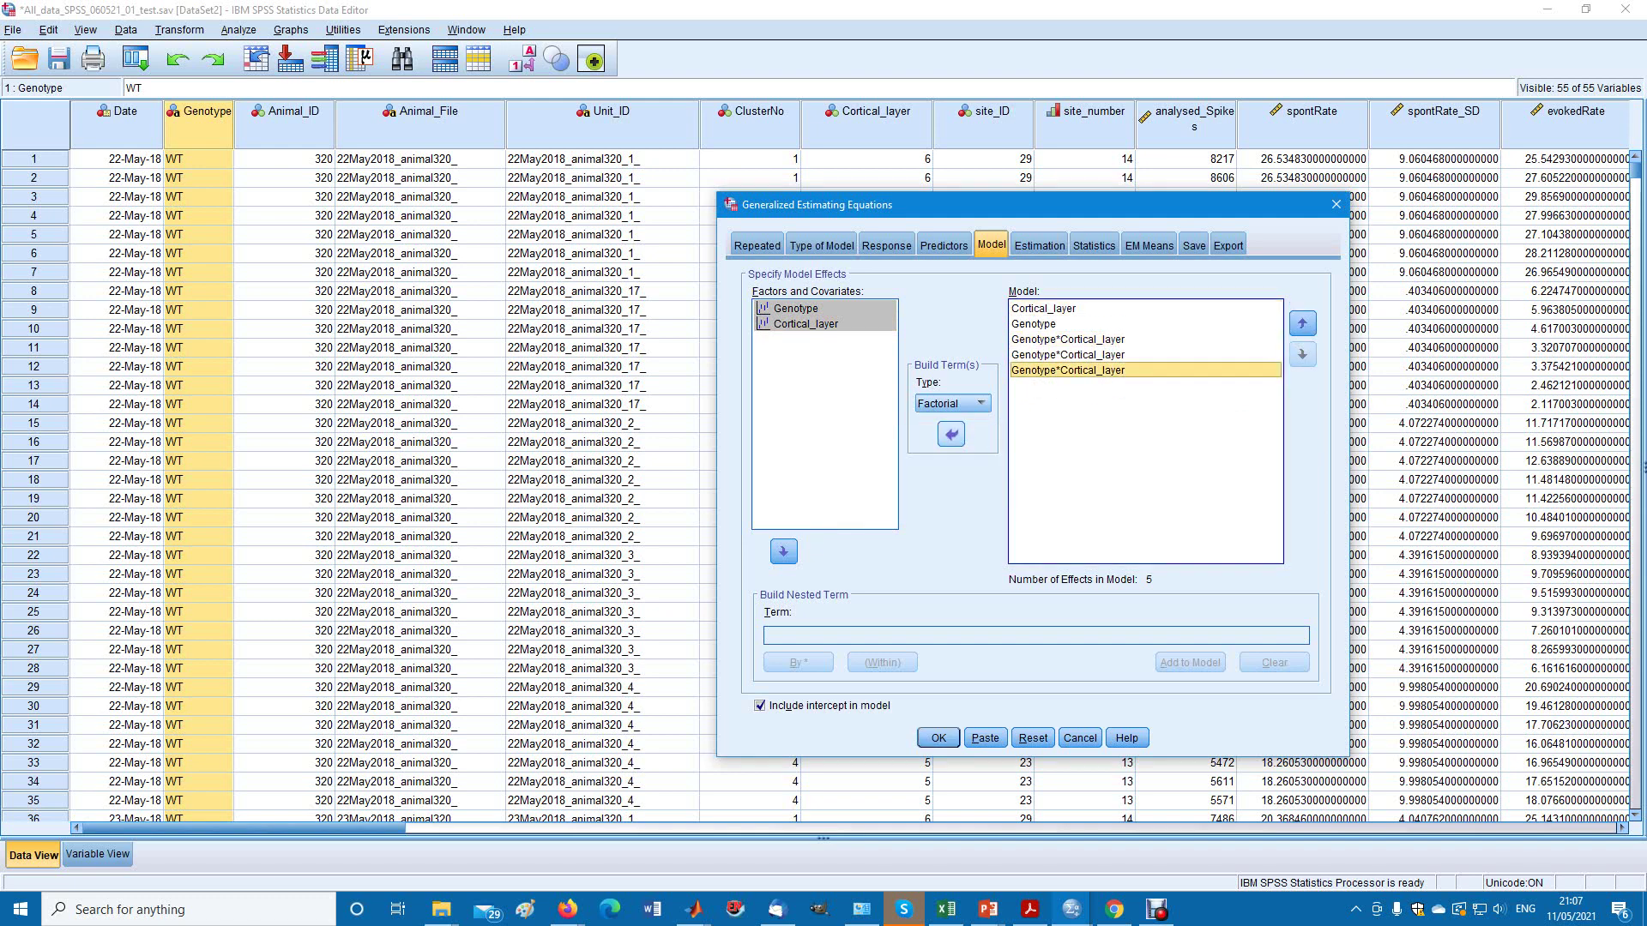
click(950, 434)
key(Delete)
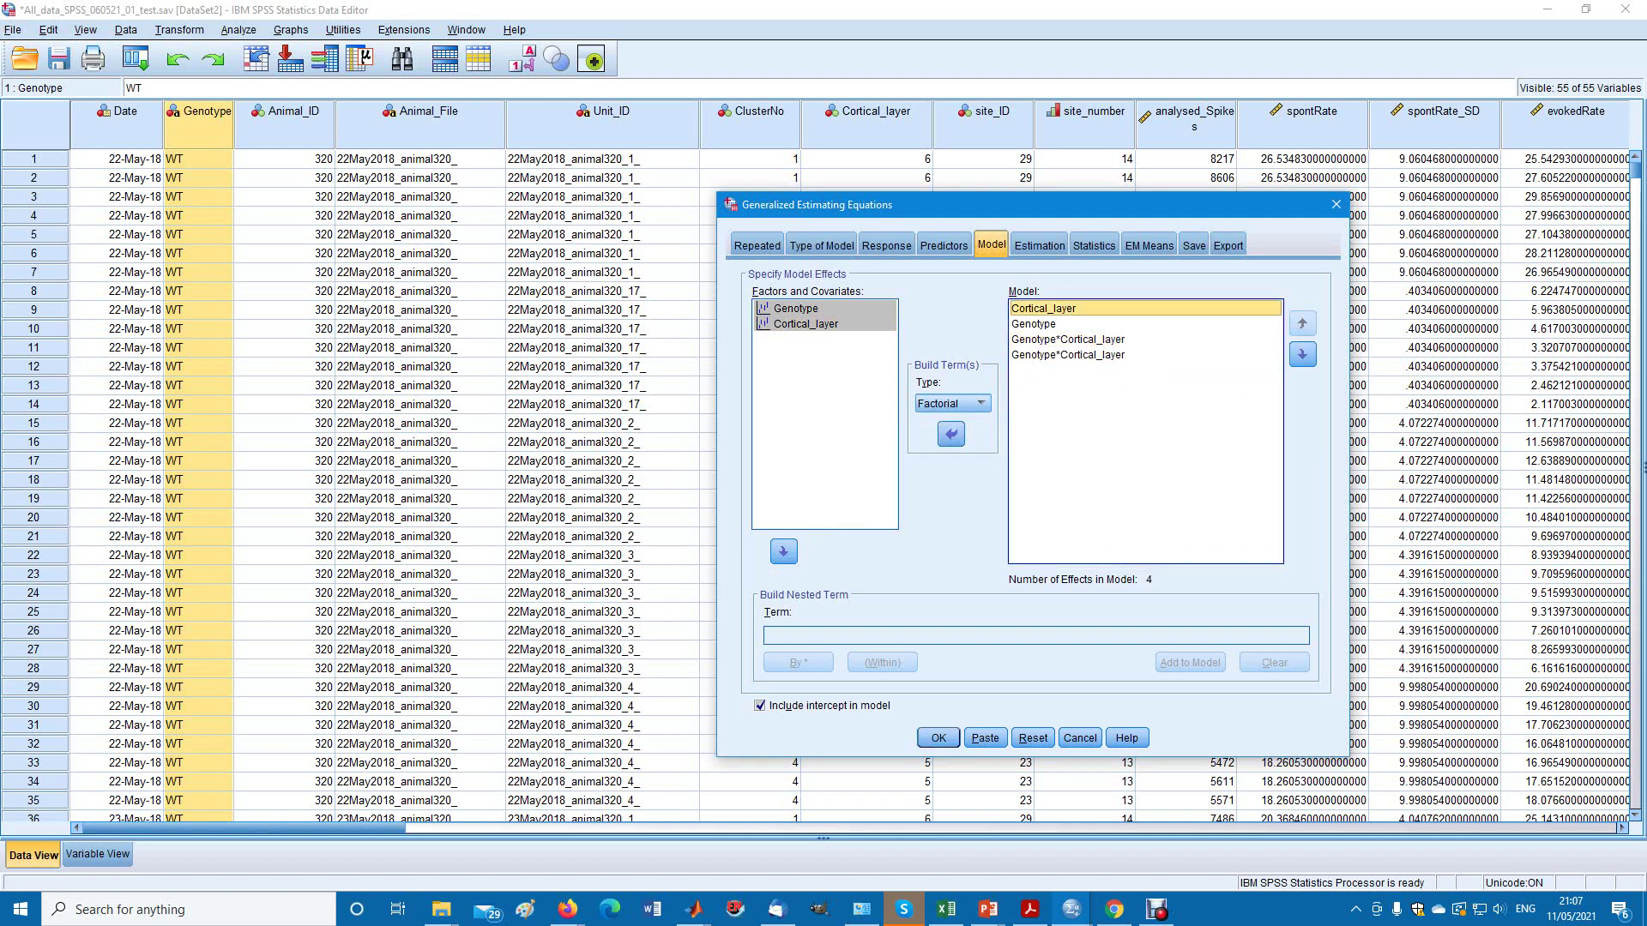
click(1067, 354)
click(950, 434)
click(1066, 339)
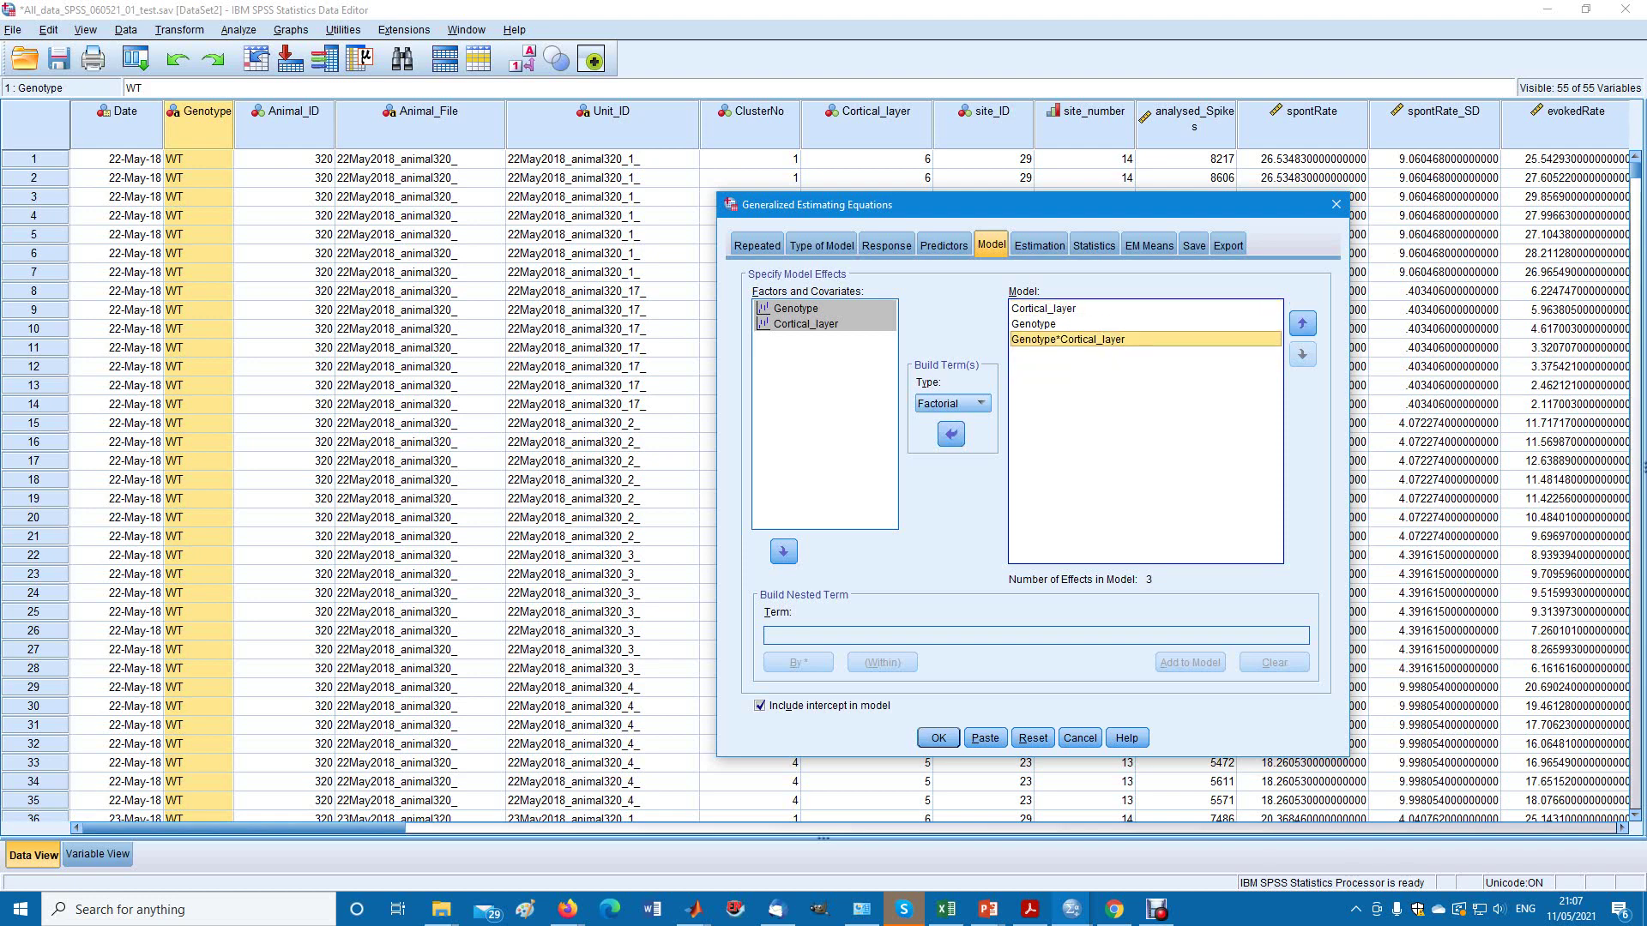
Keep Hybrid as the parameter estimation method and choose Type III as the model effects analysis type.
click(1039, 245)
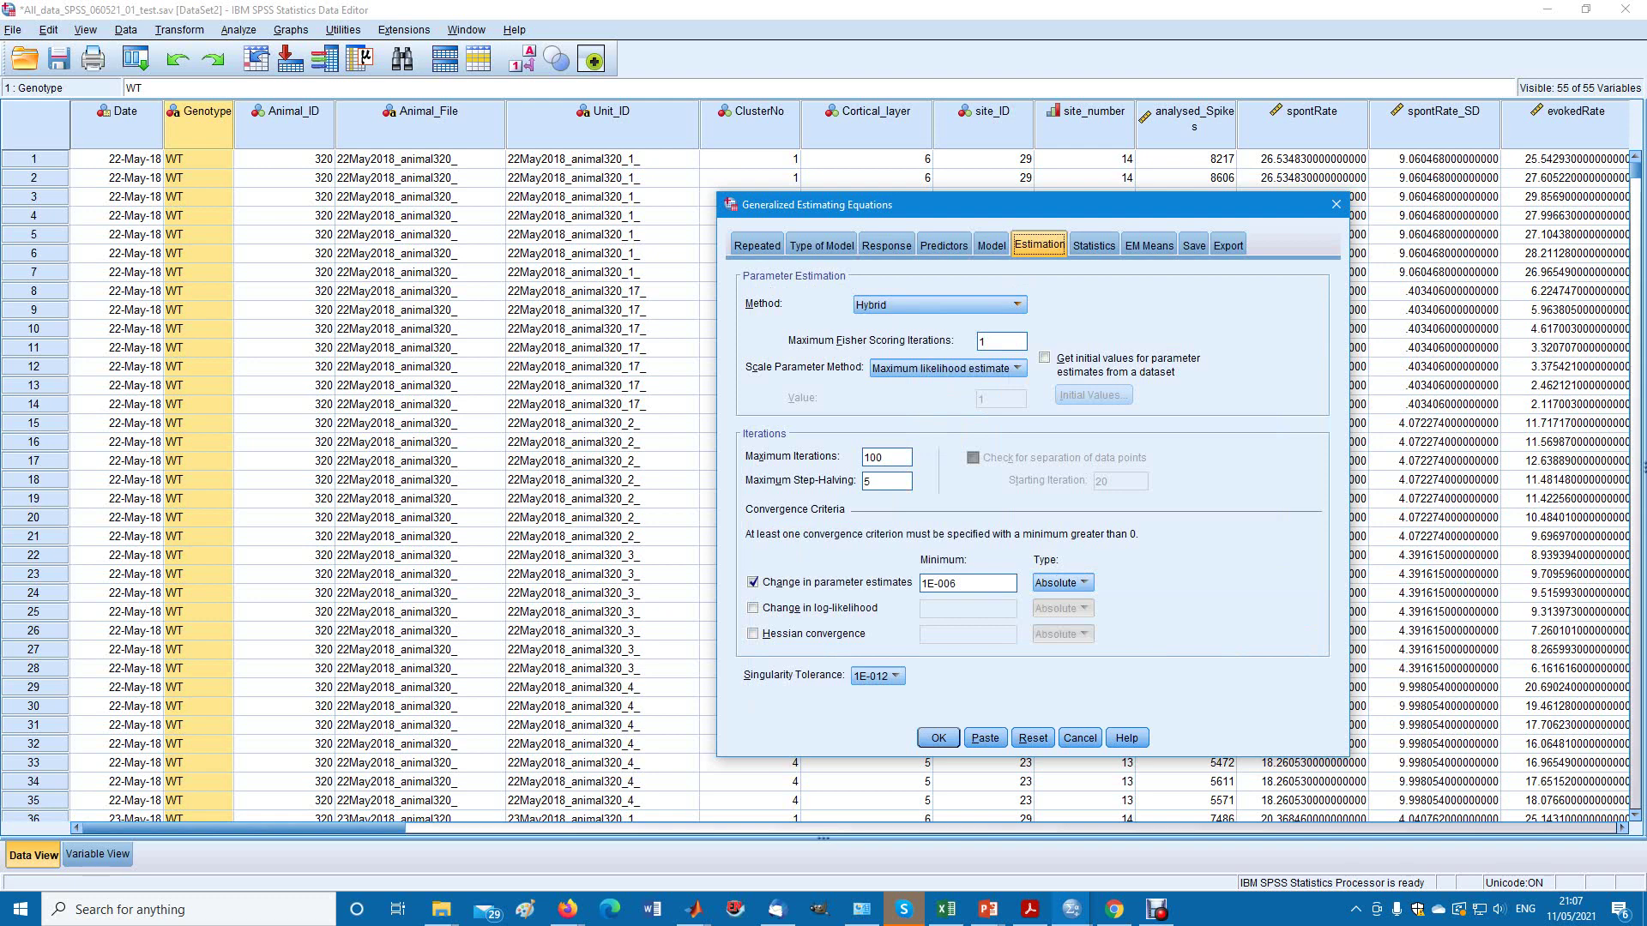
click(938, 304)
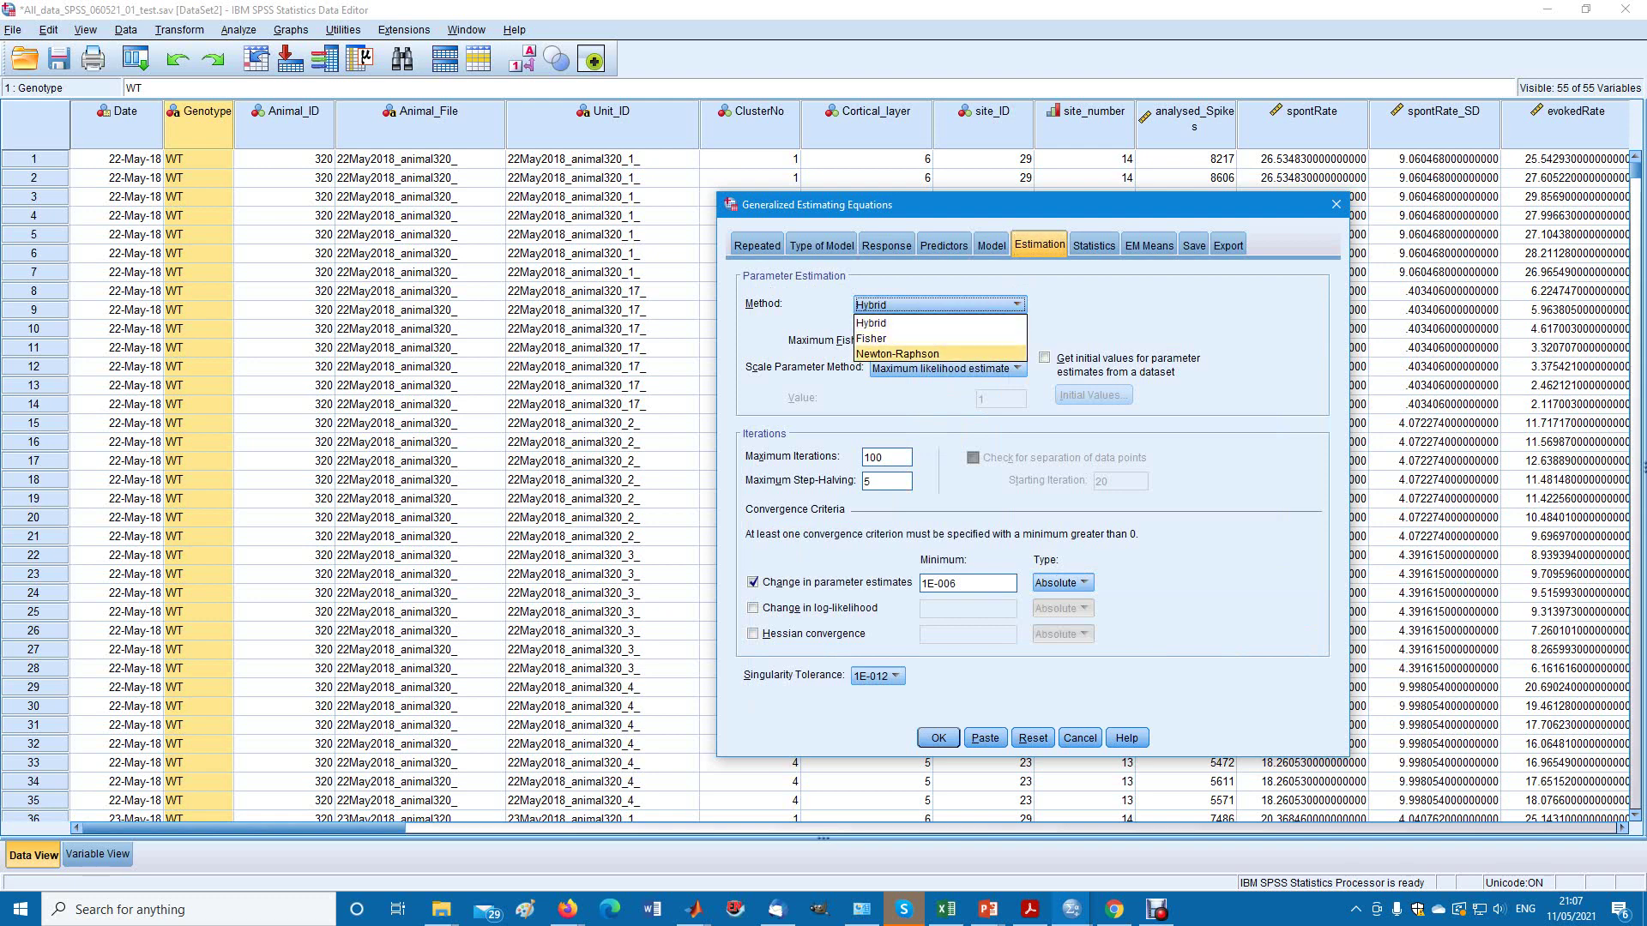
key(Up)
key(Up)
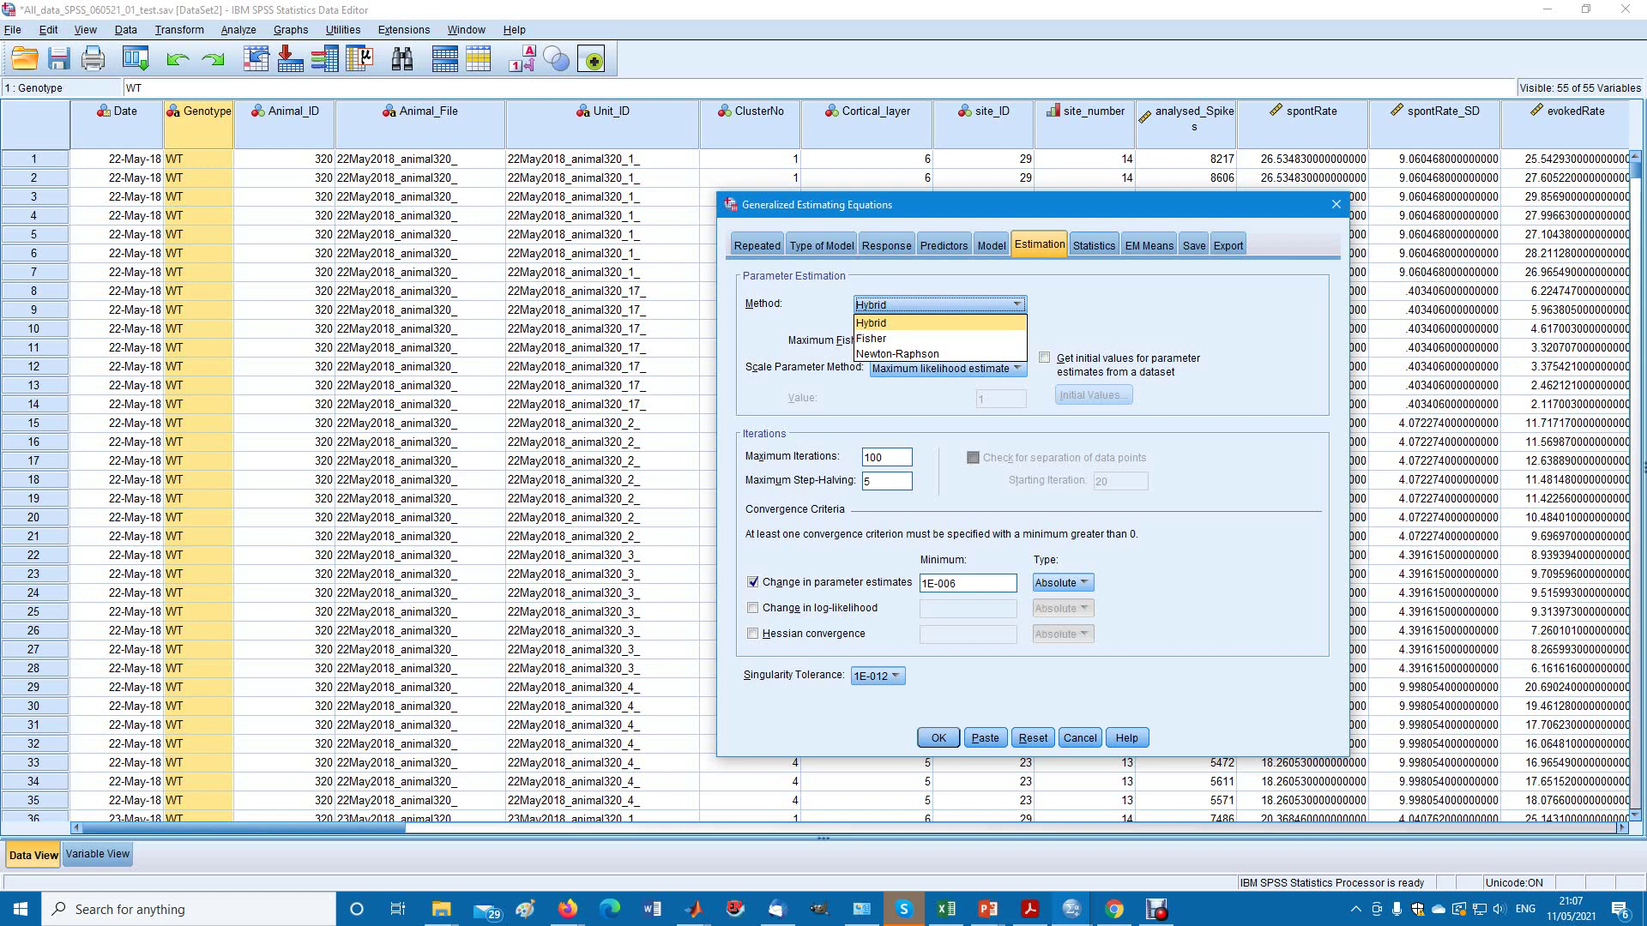
click(1094, 246)
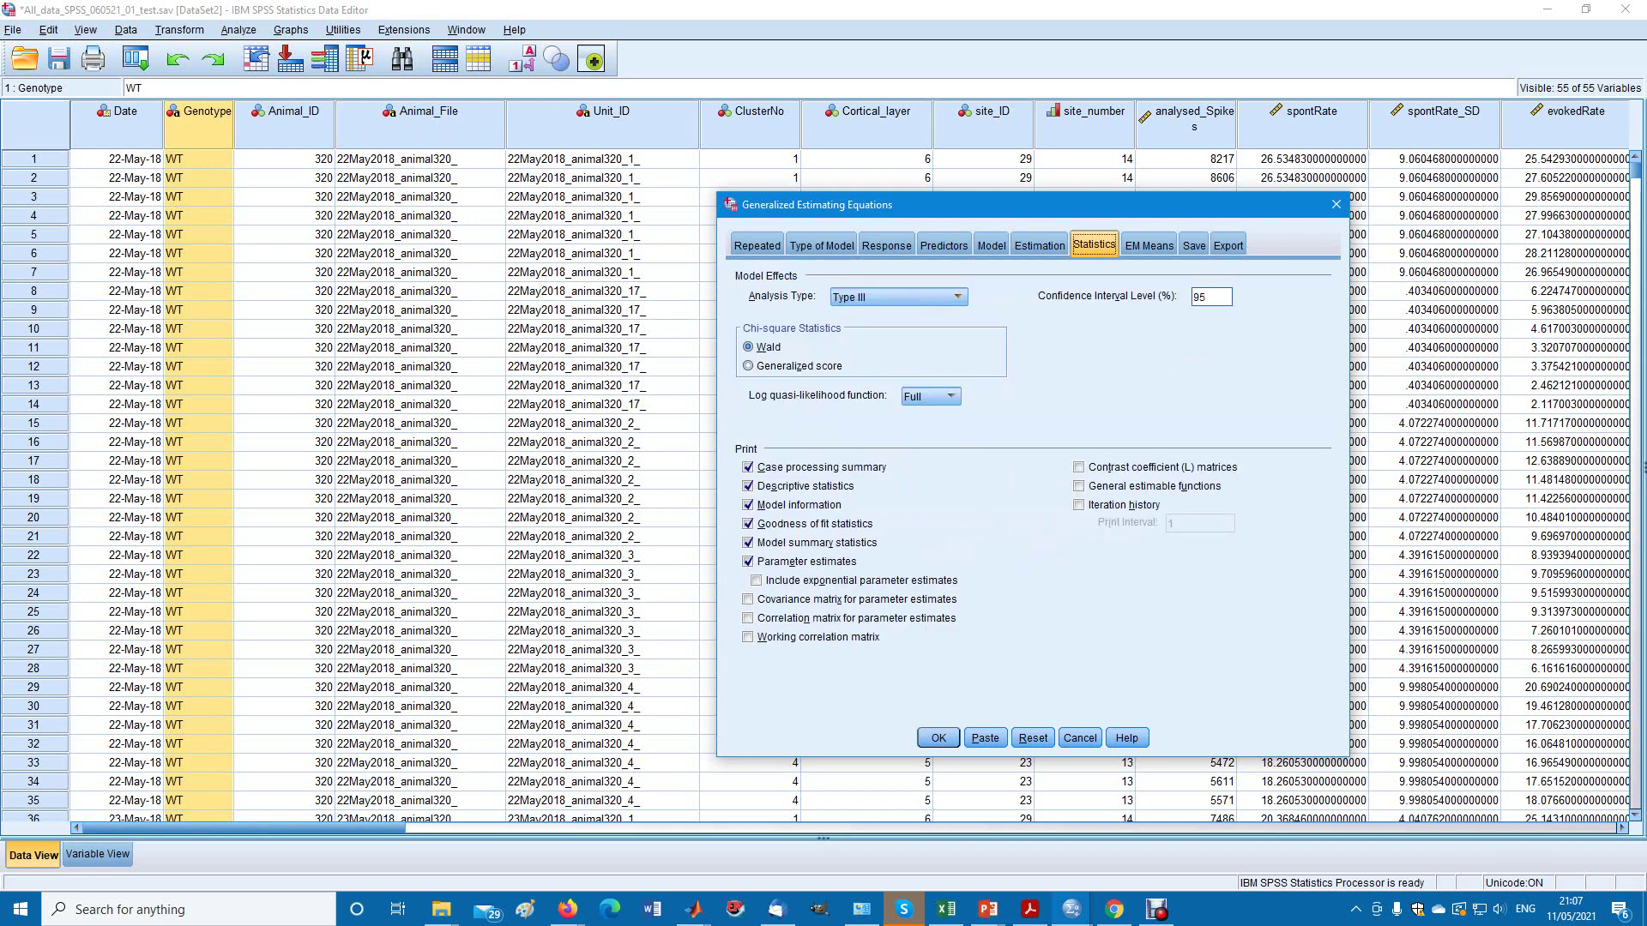
click(898, 297)
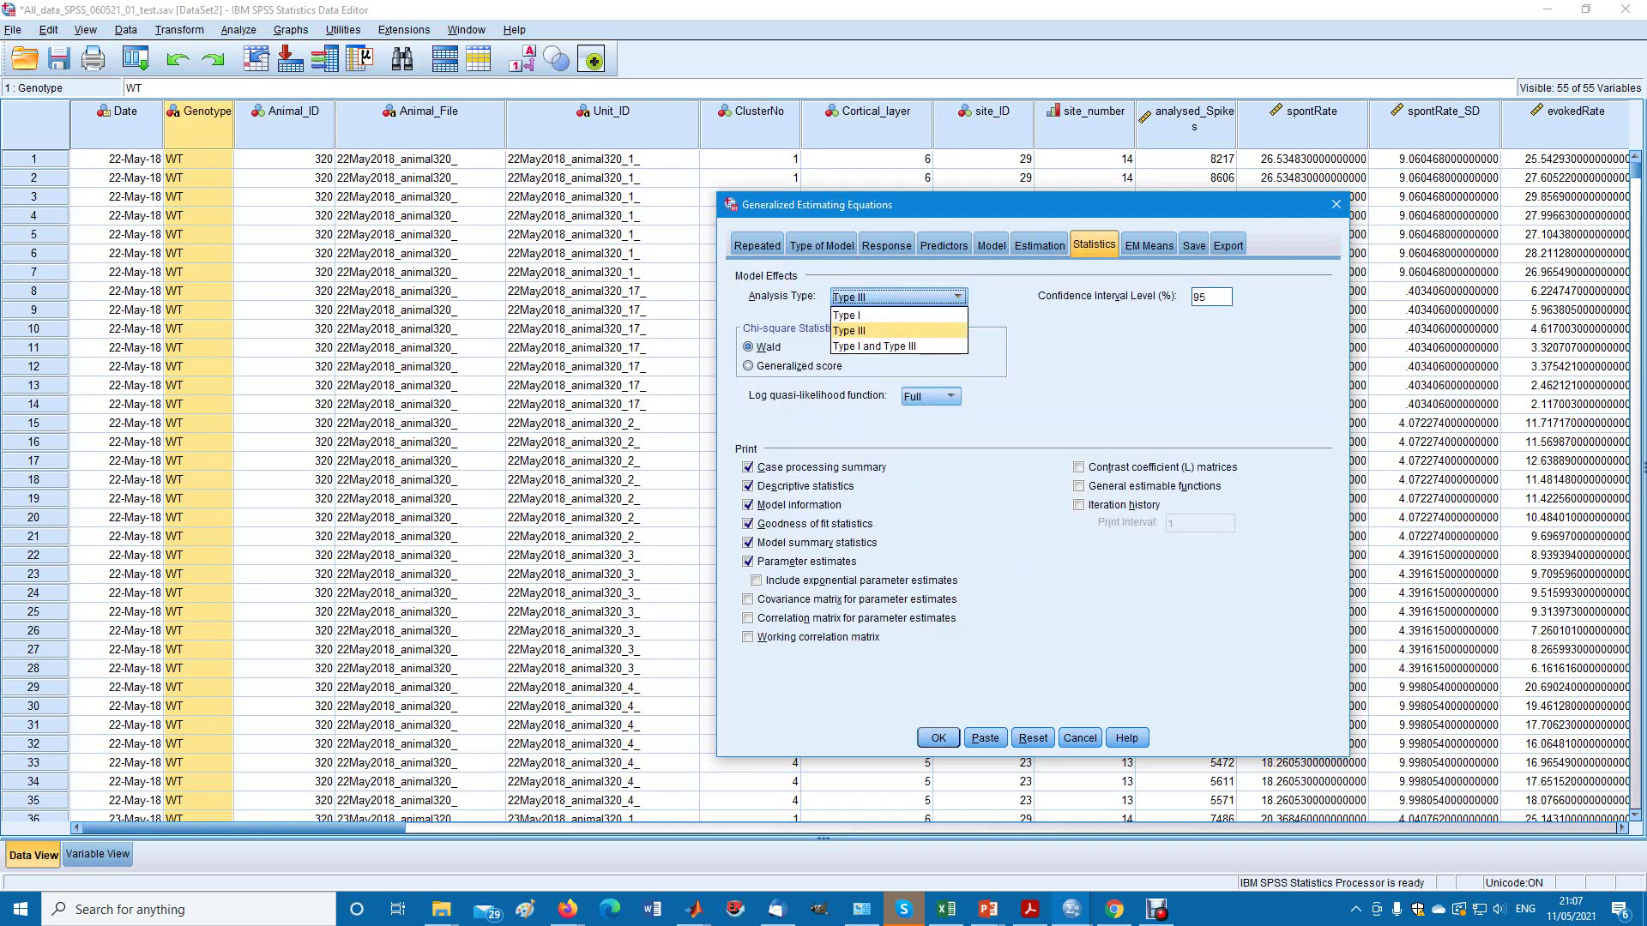
click(898, 330)
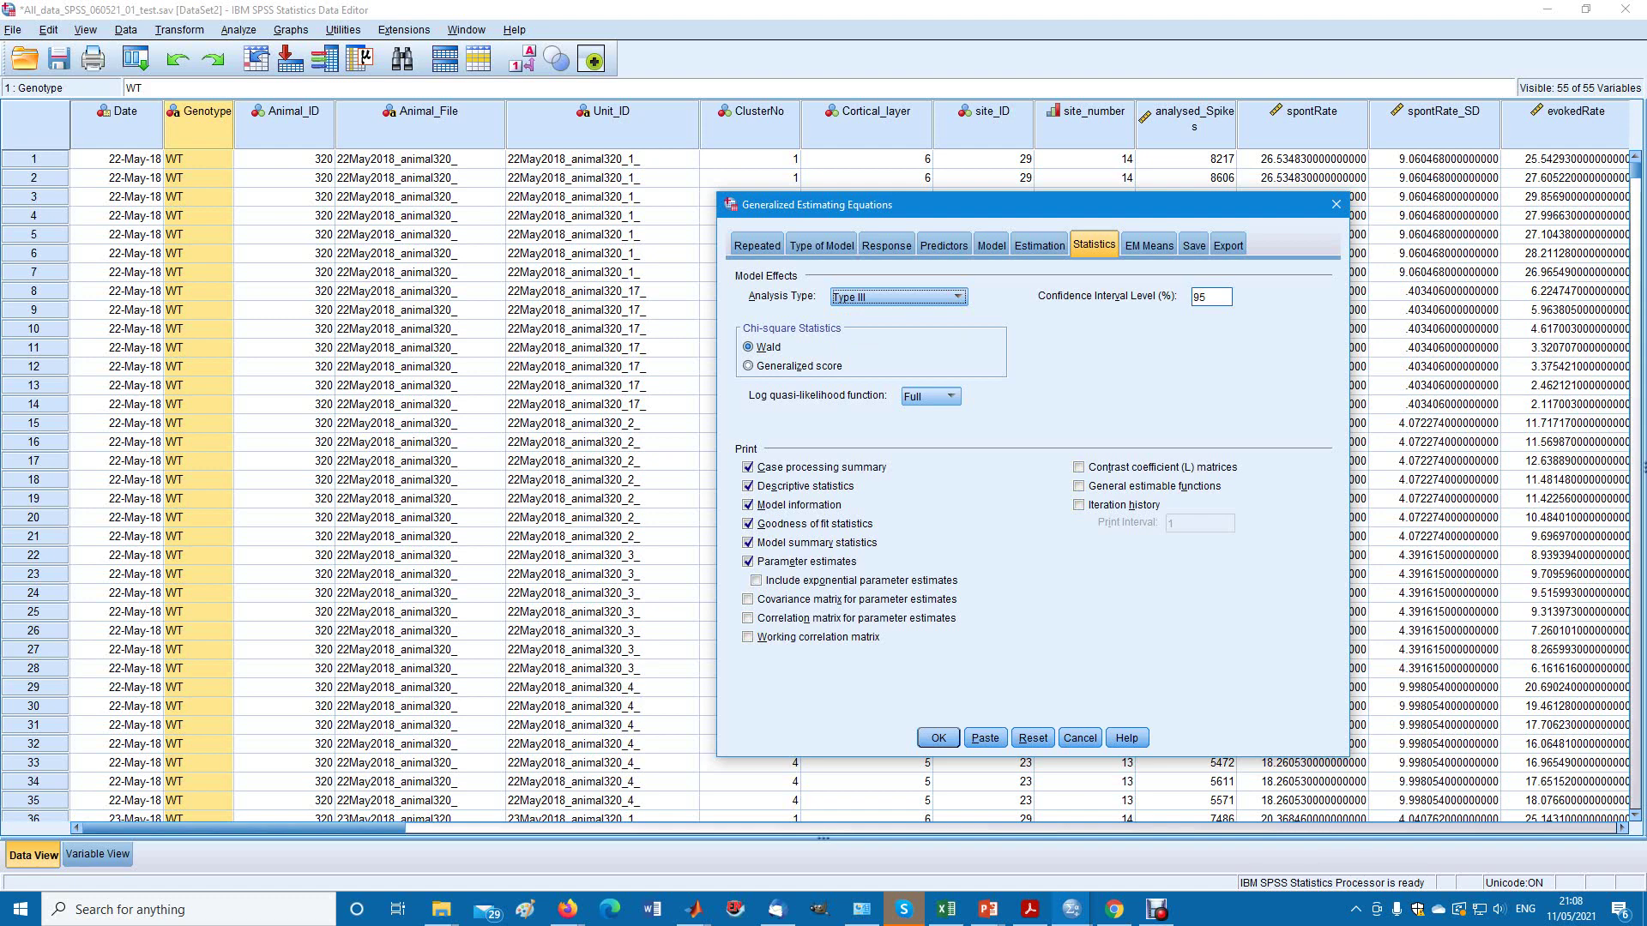
Examine the contrast options available for the Cortical_layer estimated marginal means.
click(1148, 245)
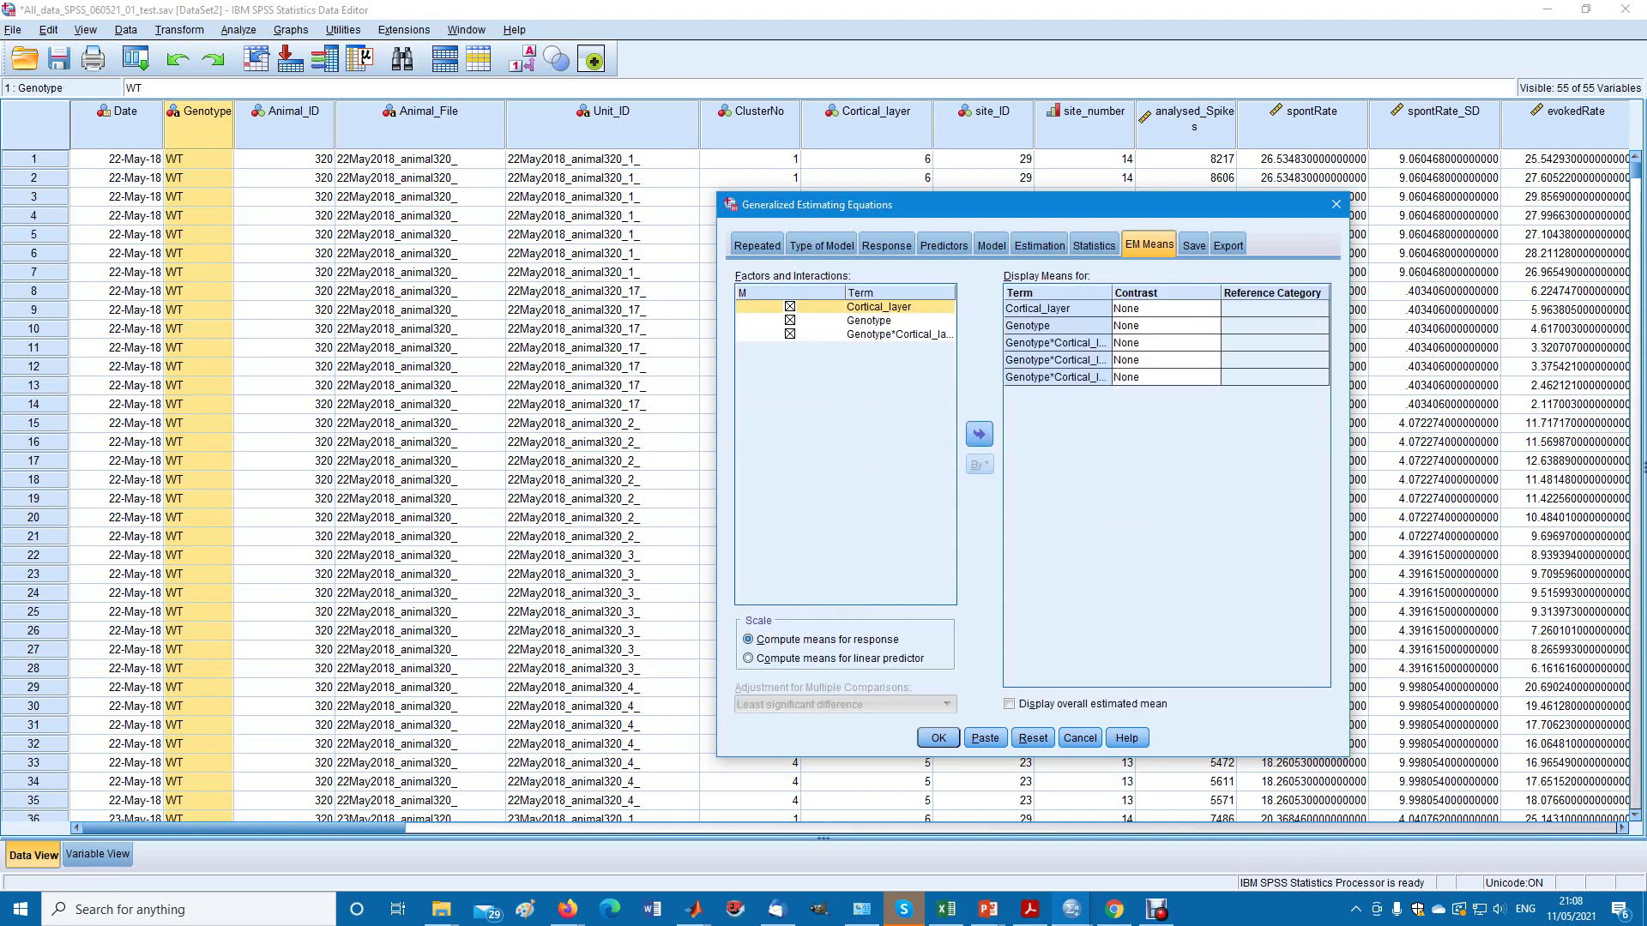
click(1164, 308)
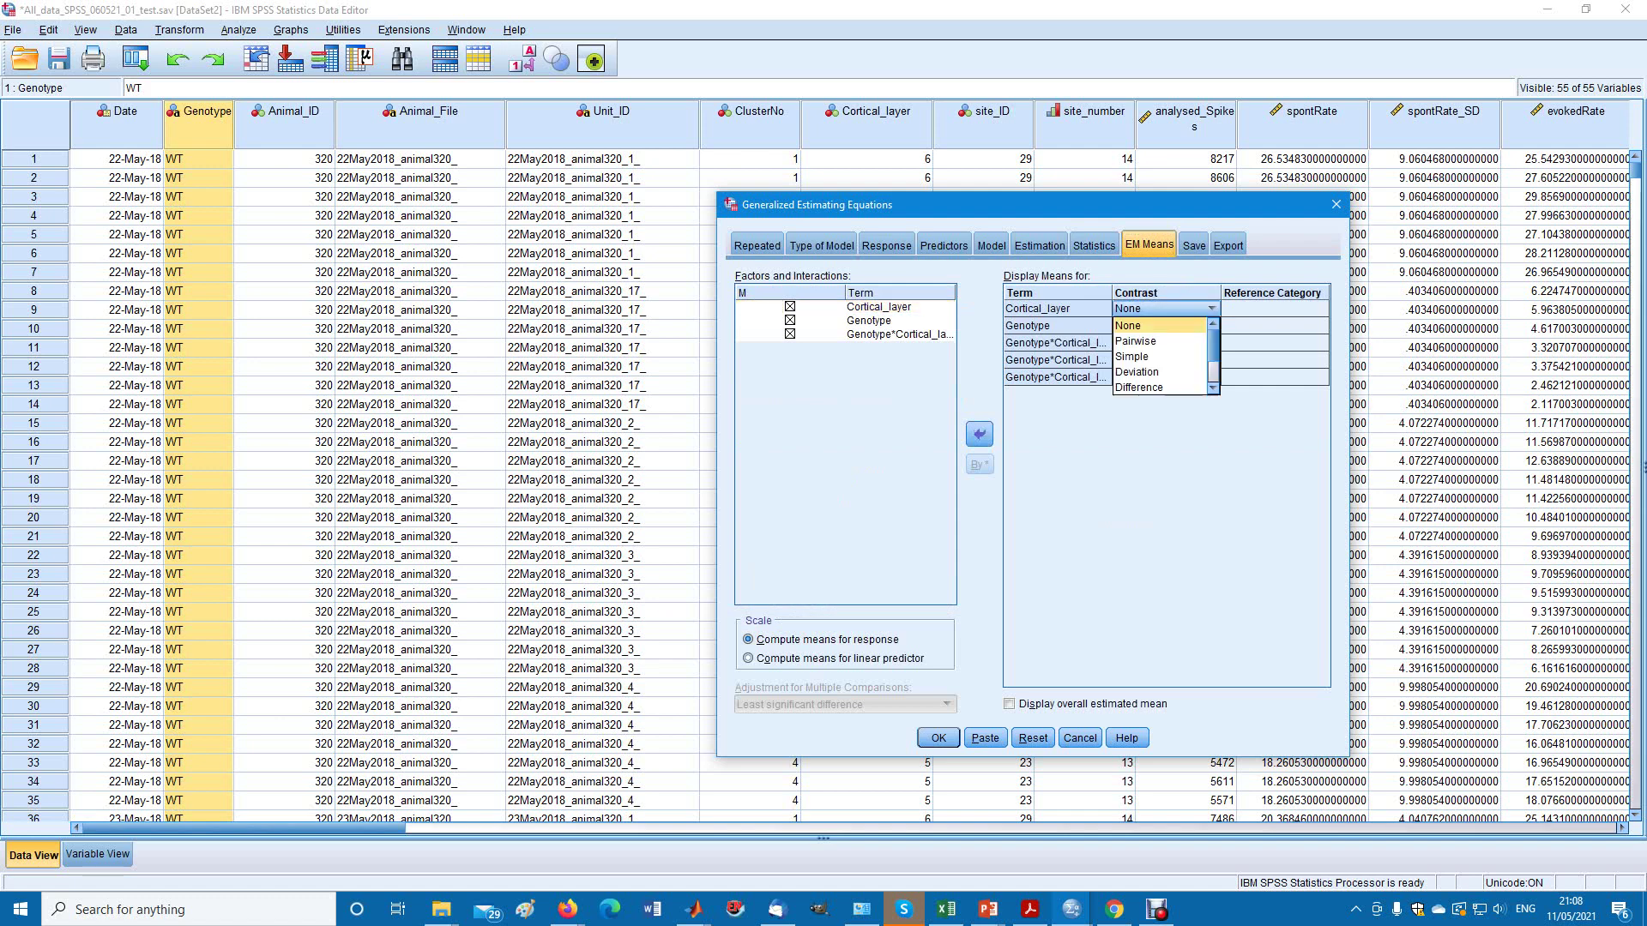
key(Down)
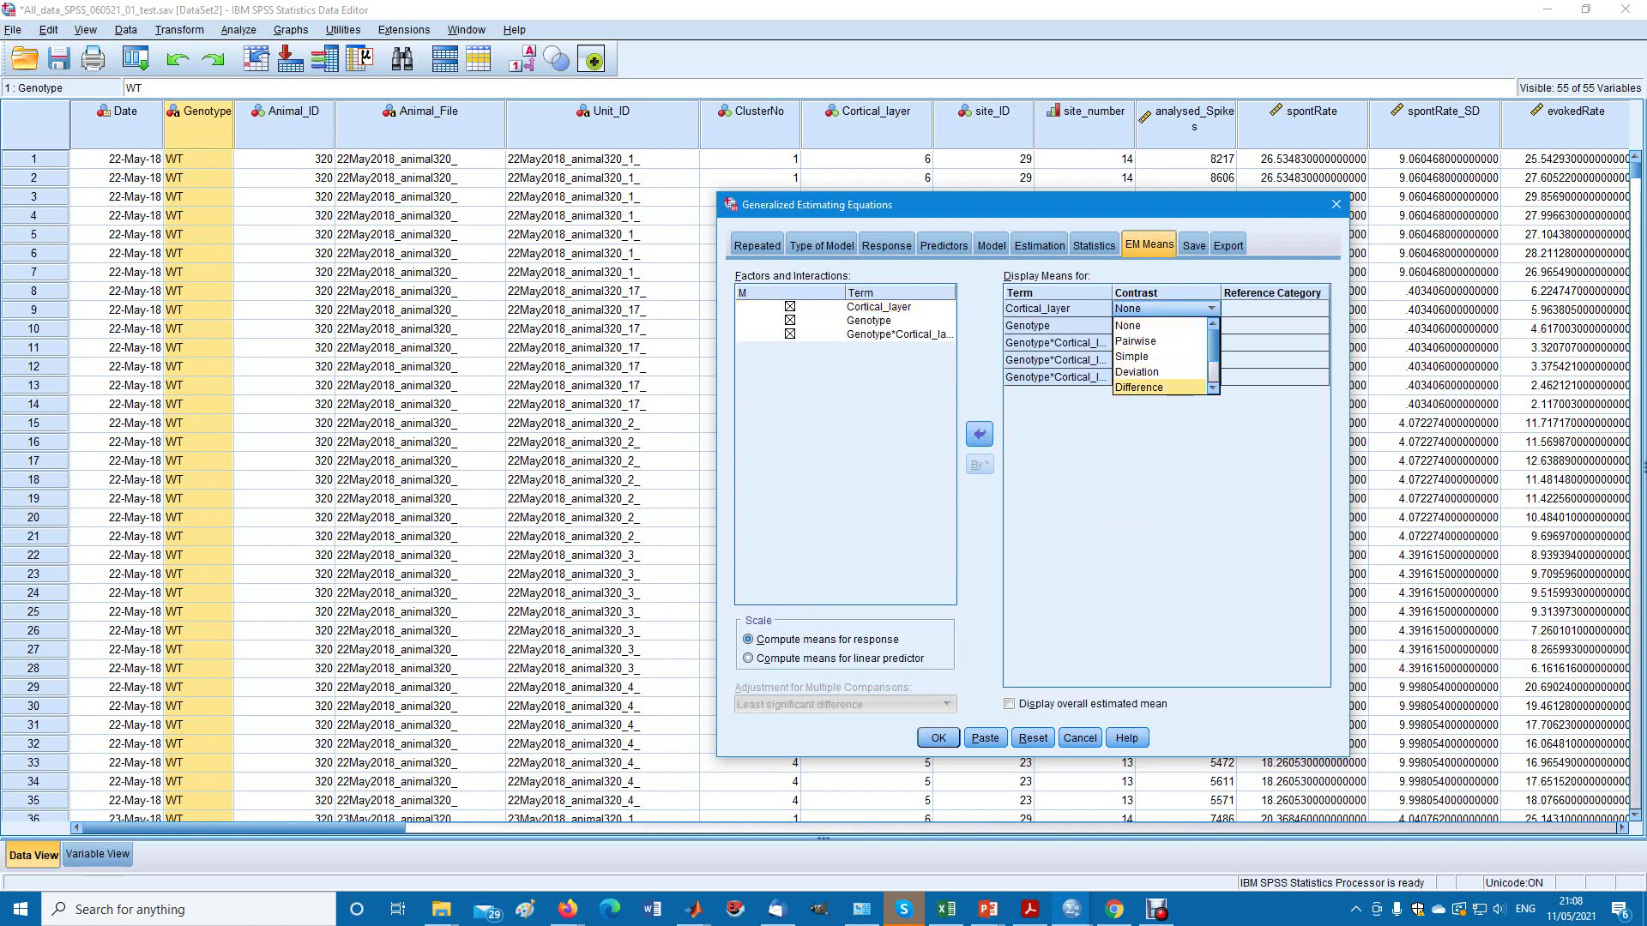
key(Up)
key(Up)
key(Up)
key(Up)
key(Down)
key(Down)
key(Down)
key(Down)
key(Up)
key(Up)
key(Up)
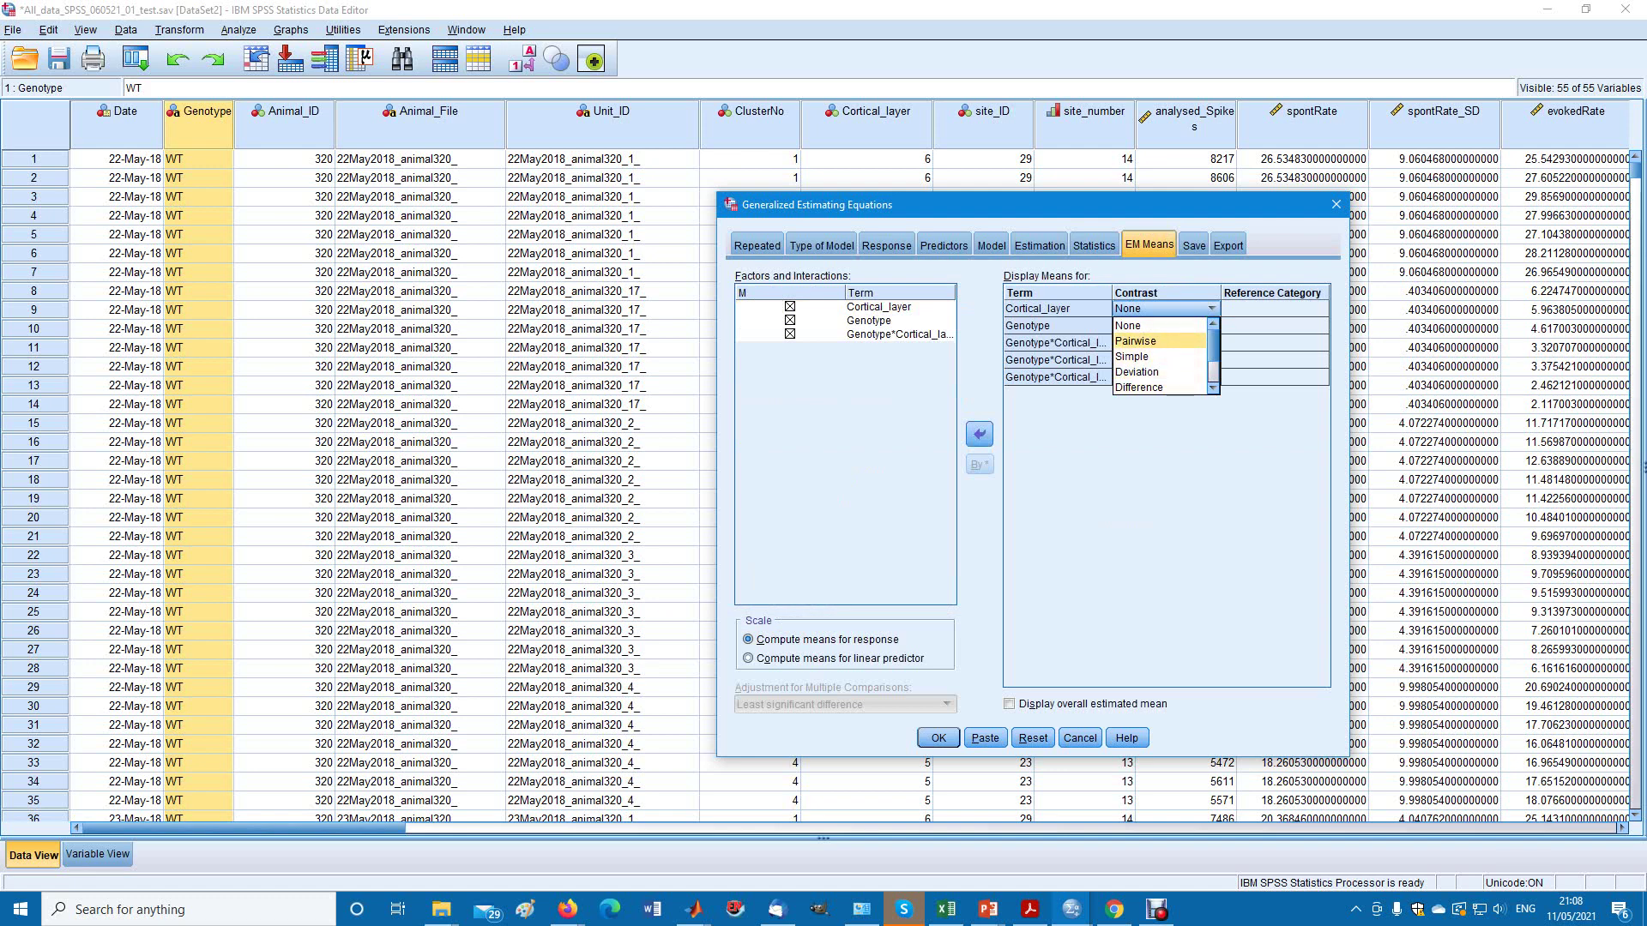
key(Down)
key(Down)
key(Down)
key(Escape)
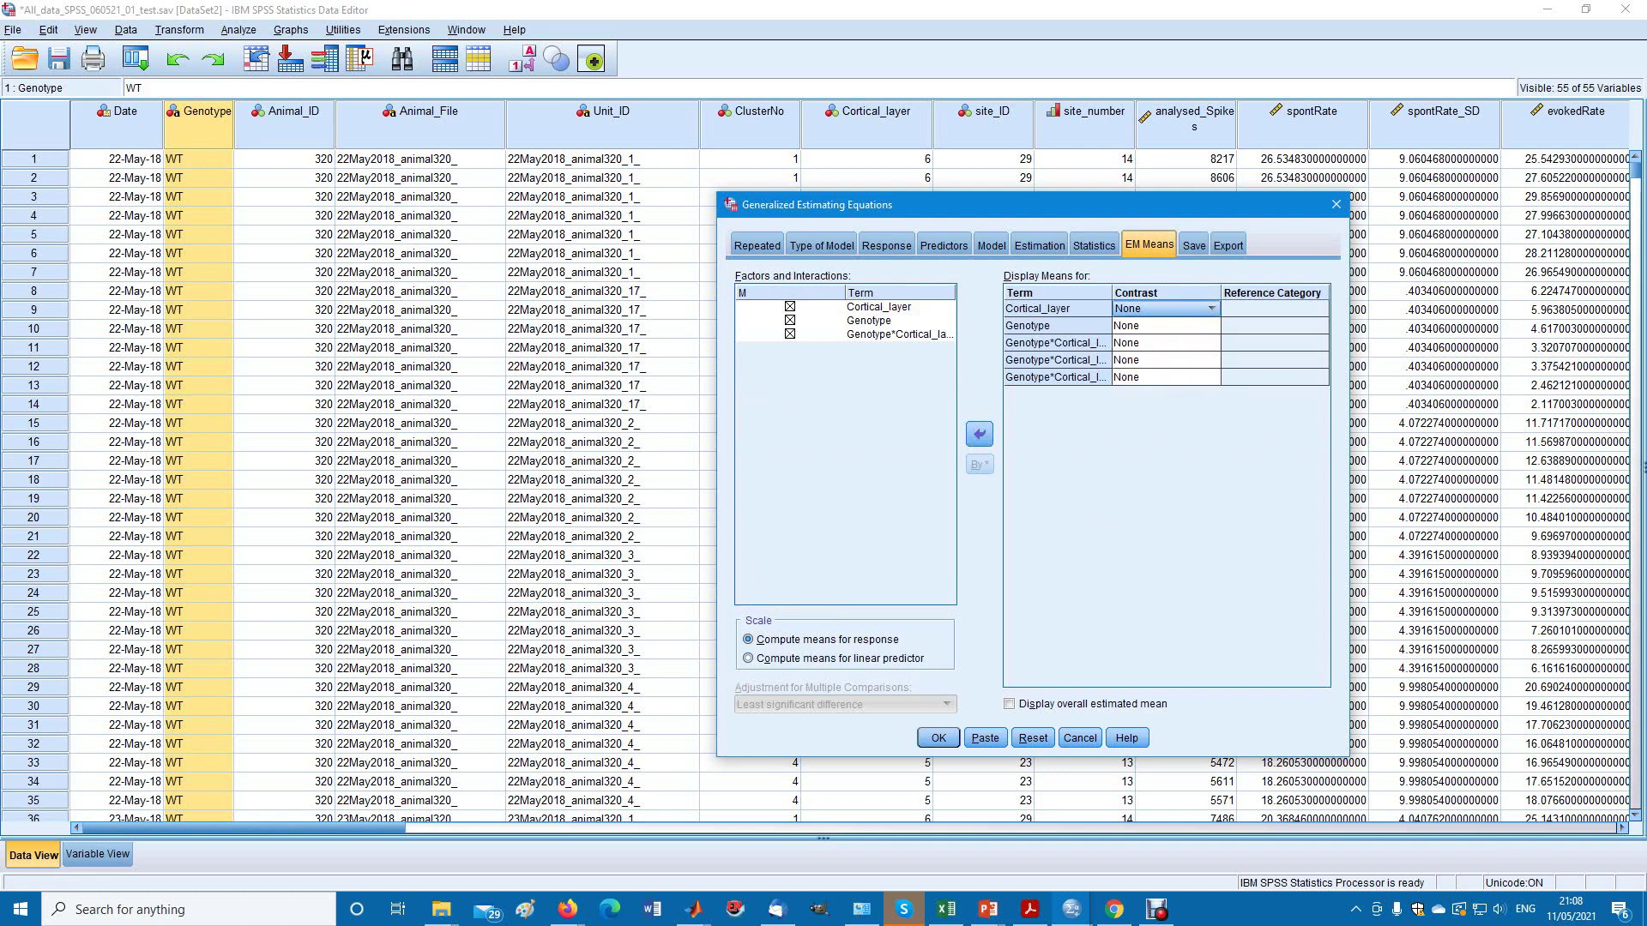
Clear the displayed means list and add Cortical_layer, Genotype and Genotype*Cortical_layer once each.
shift+click(1164, 376)
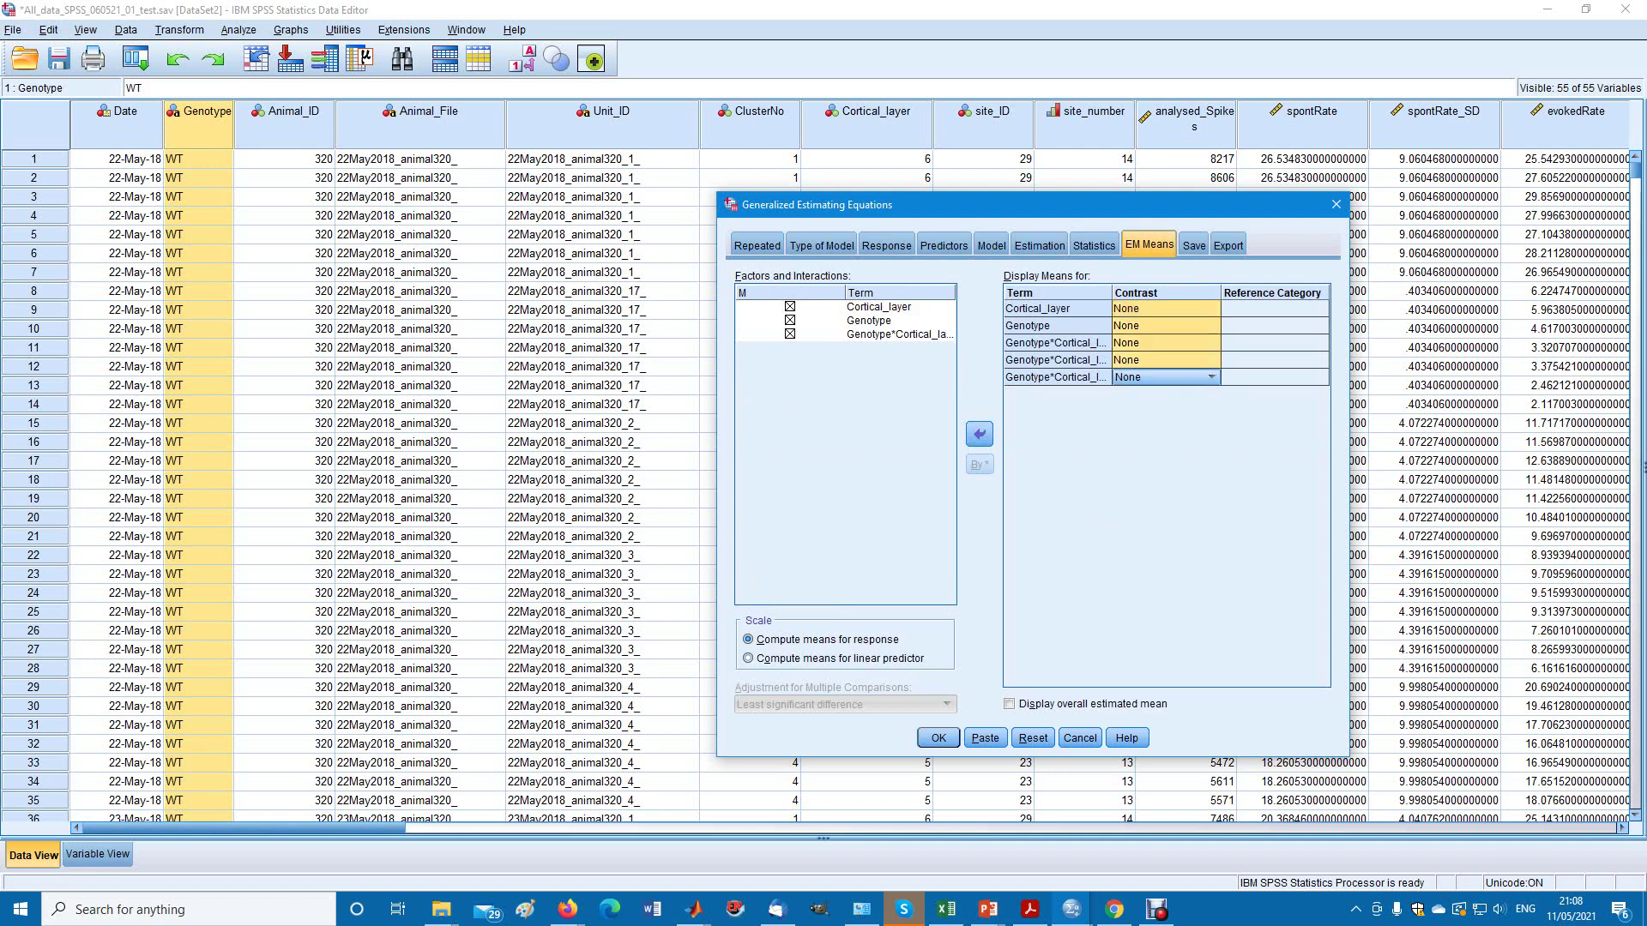
click(978, 434)
shift+click(899, 333)
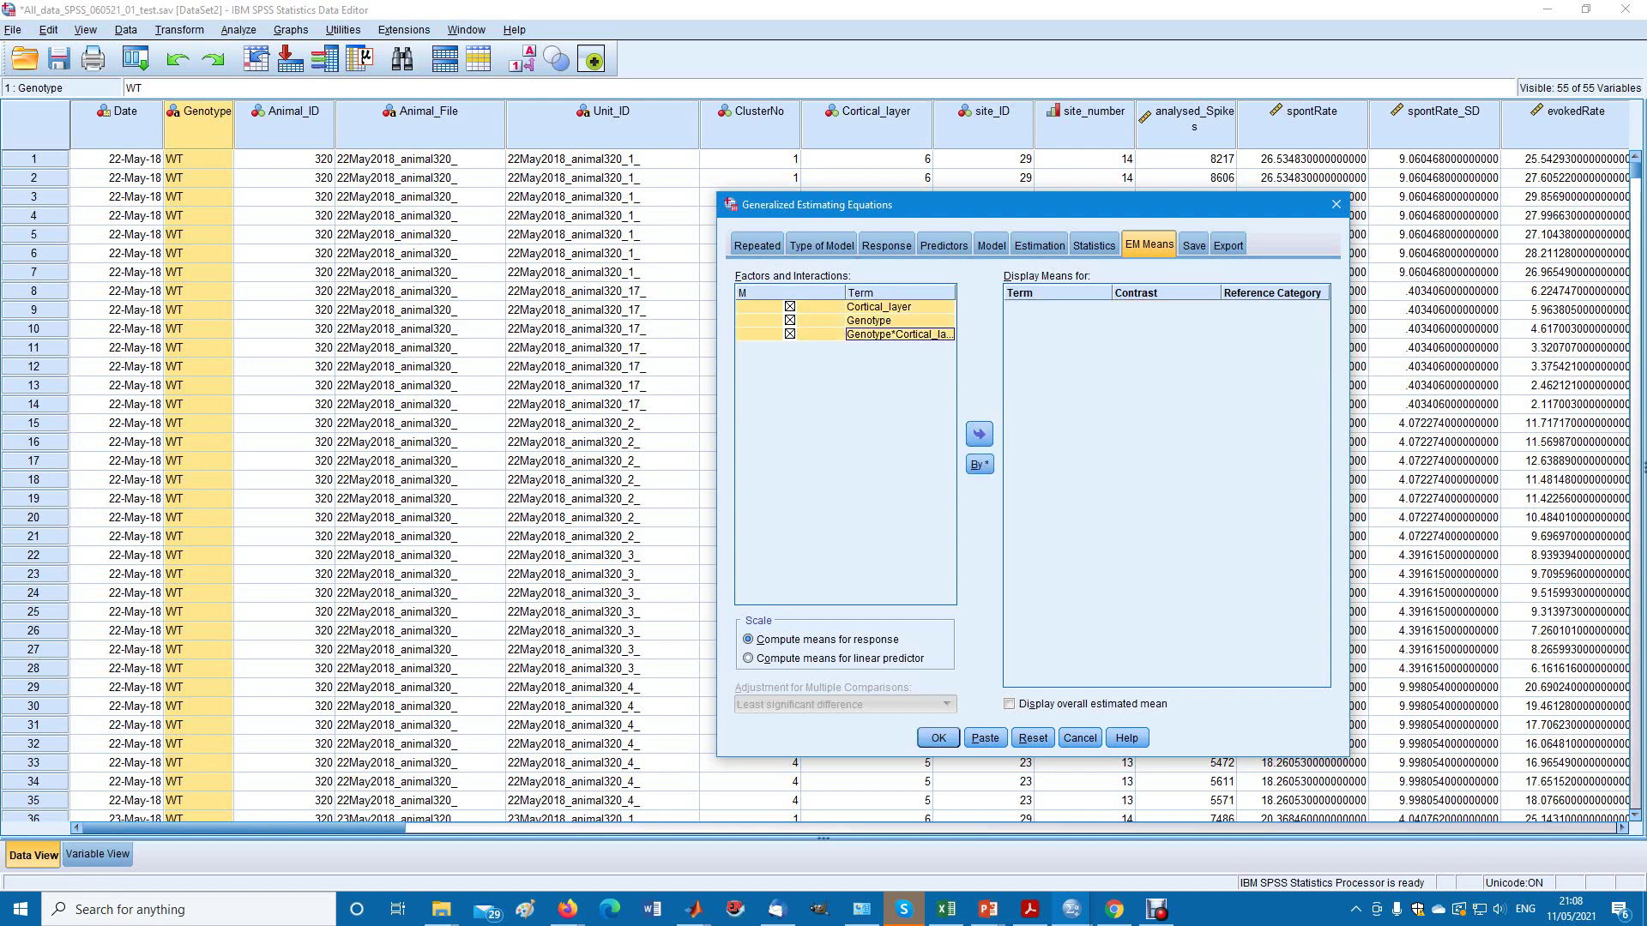
click(979, 434)
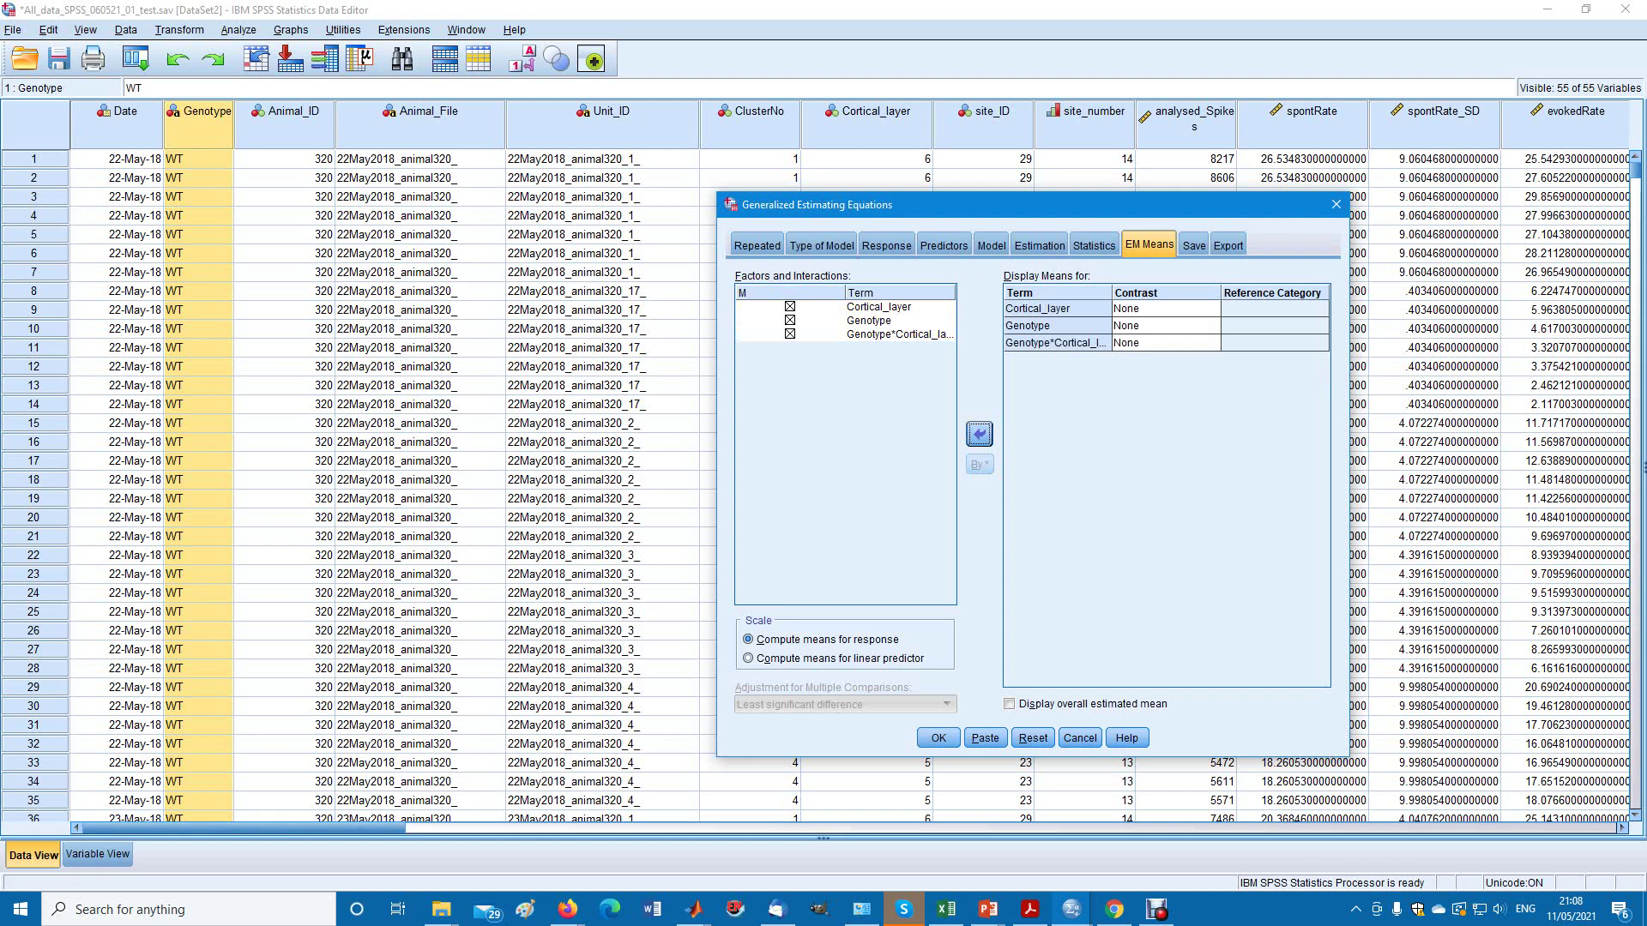
Set Pairwise contrasts for the Cortical_layer, Genotype and Genotype*Cortical_layer means, and view the items available to save.
click(1162, 309)
key(Down)
click(1160, 340)
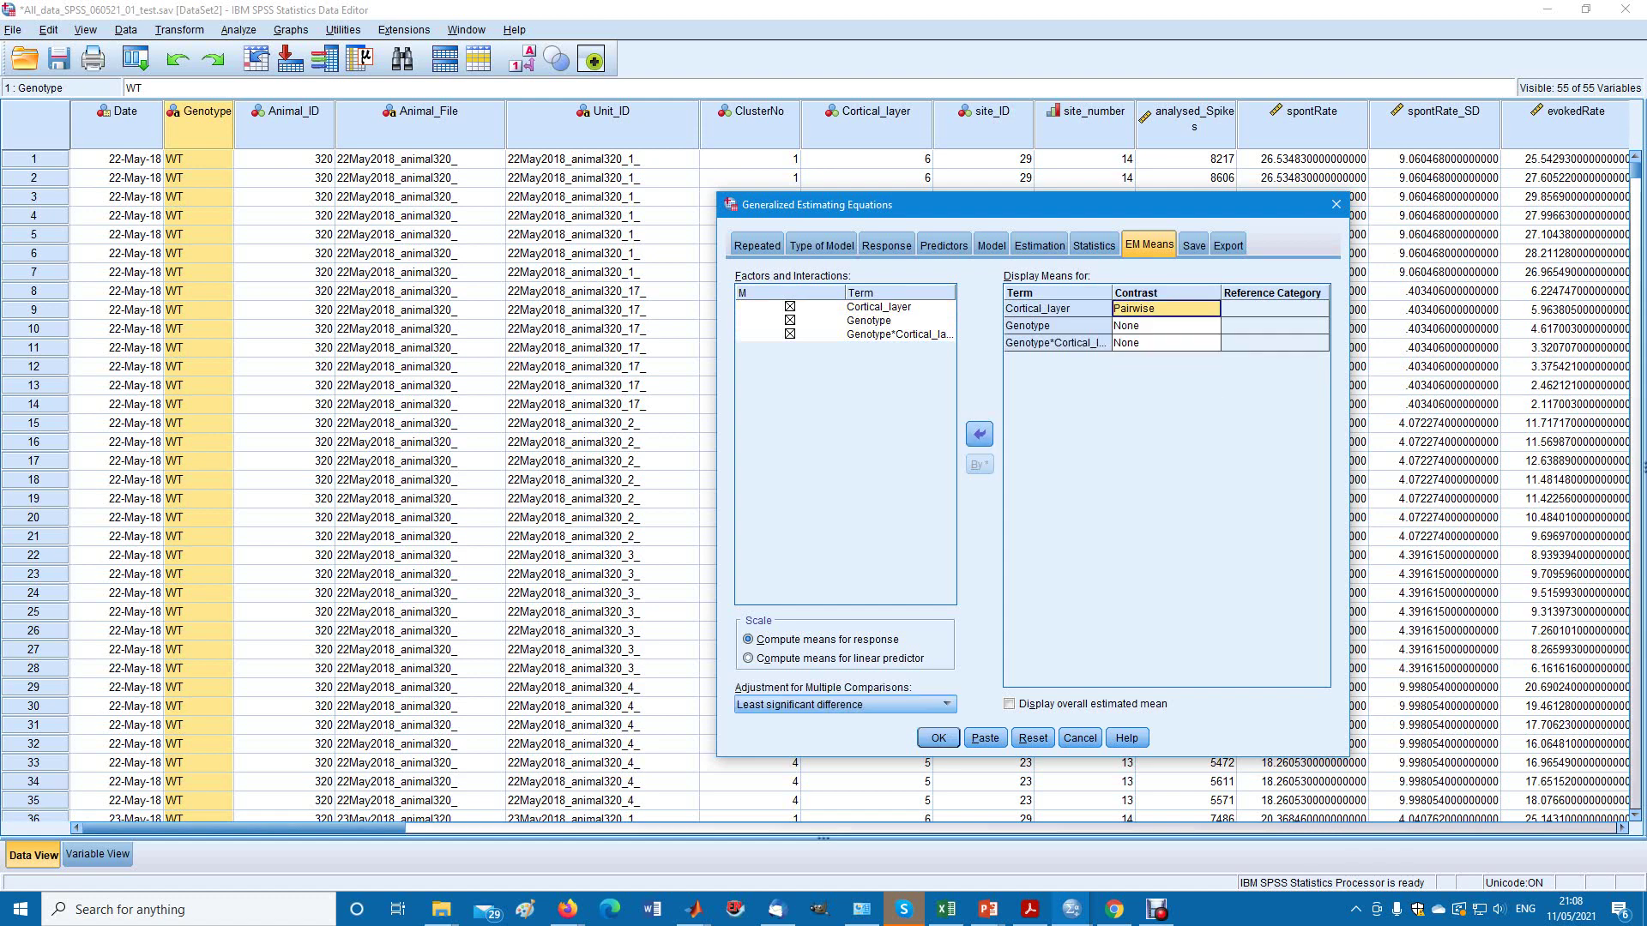
click(1165, 326)
click(1160, 358)
click(1164, 343)
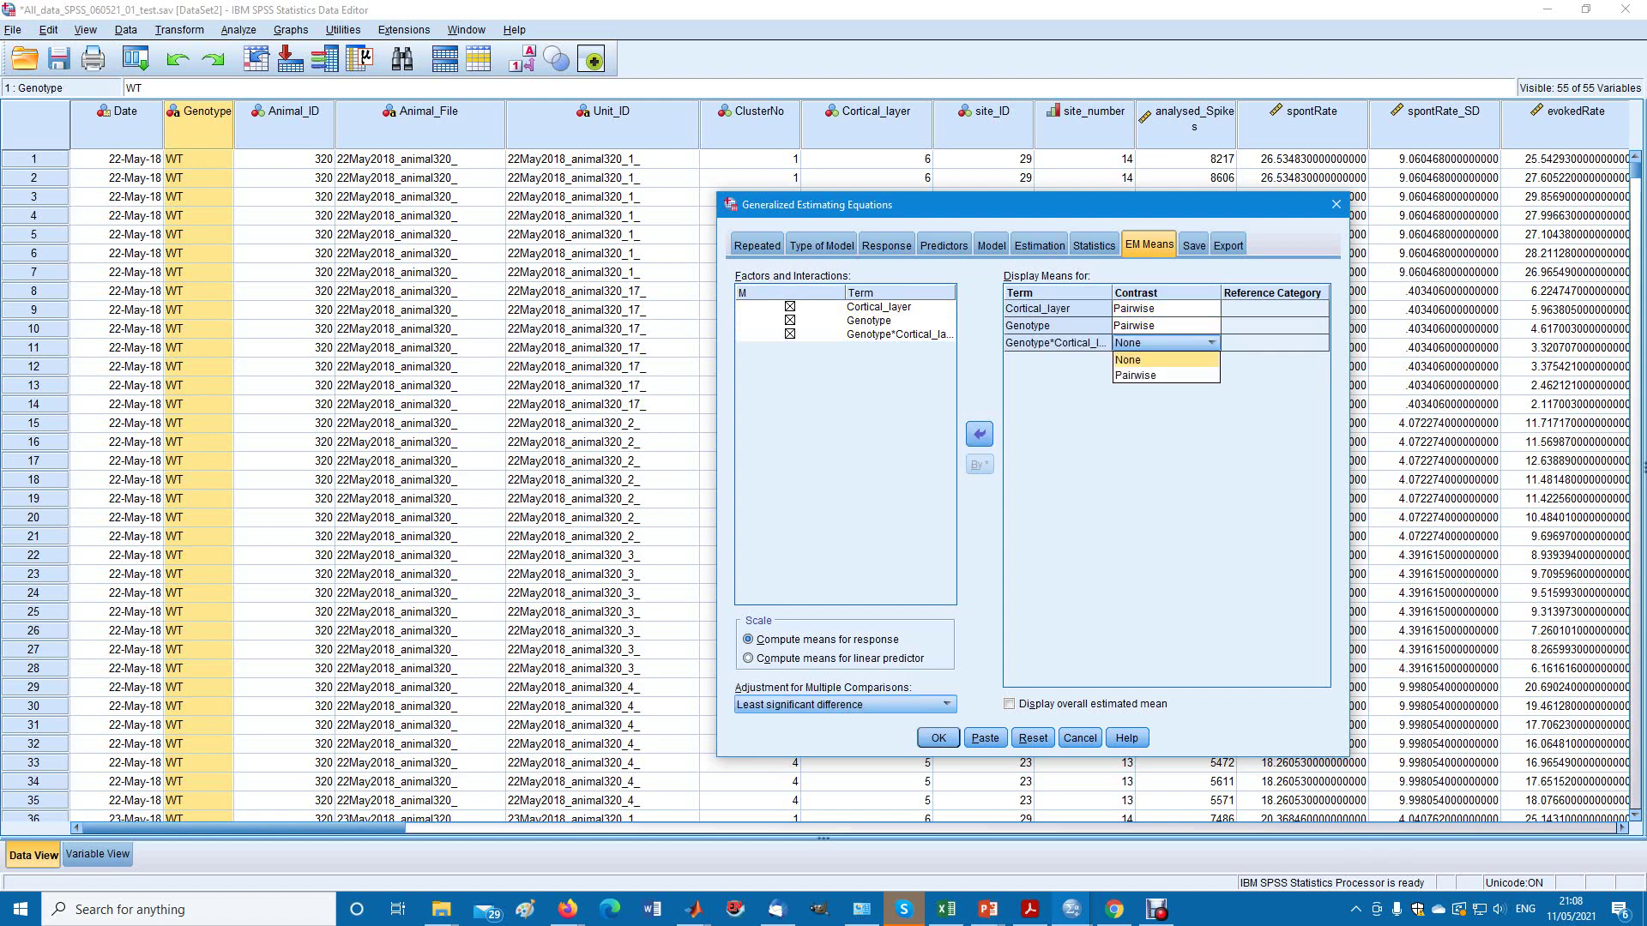
click(1135, 374)
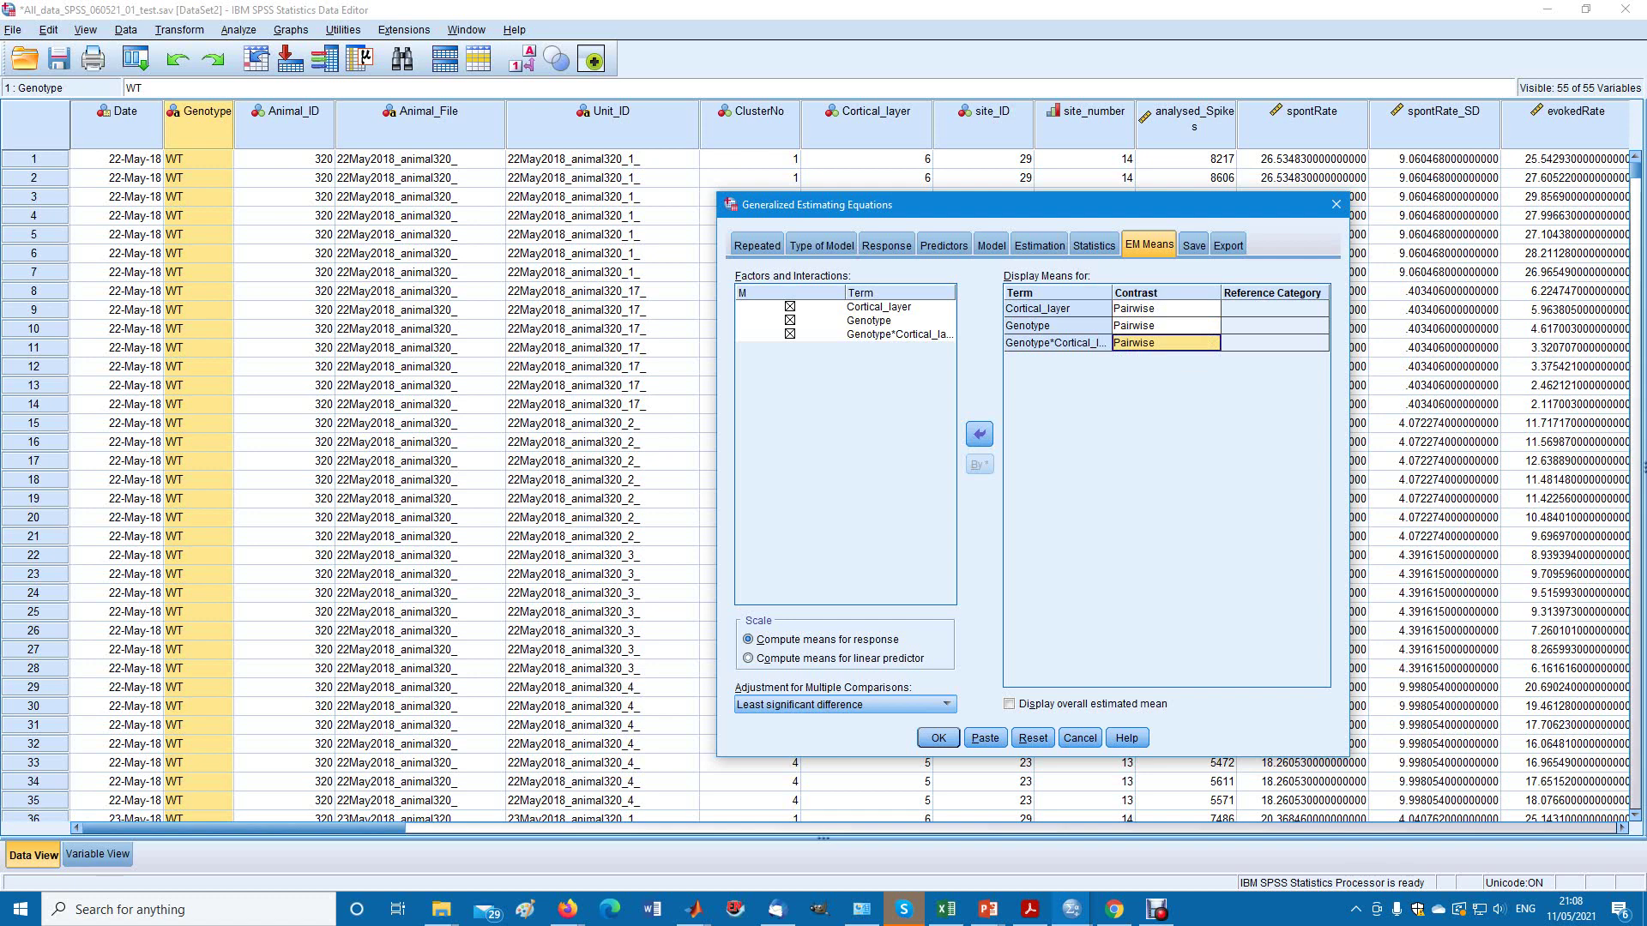
click(1193, 246)
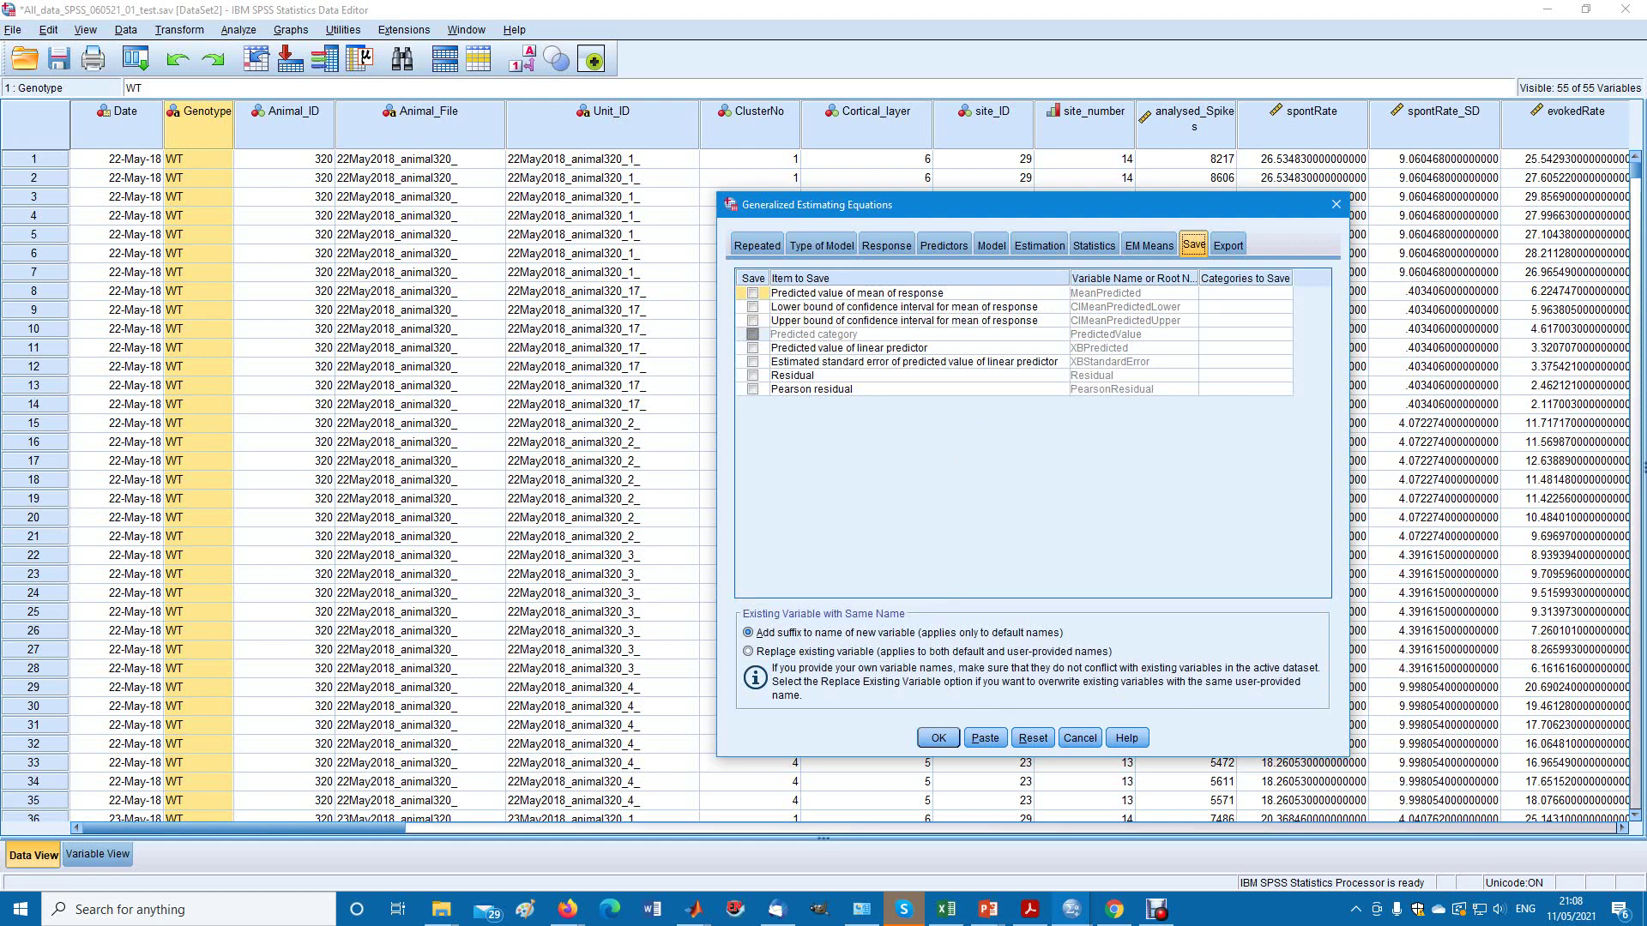
Review the model export options and the estimated marginal means settings, and run the Generalized Estimating Equations analysis.
click(1226, 246)
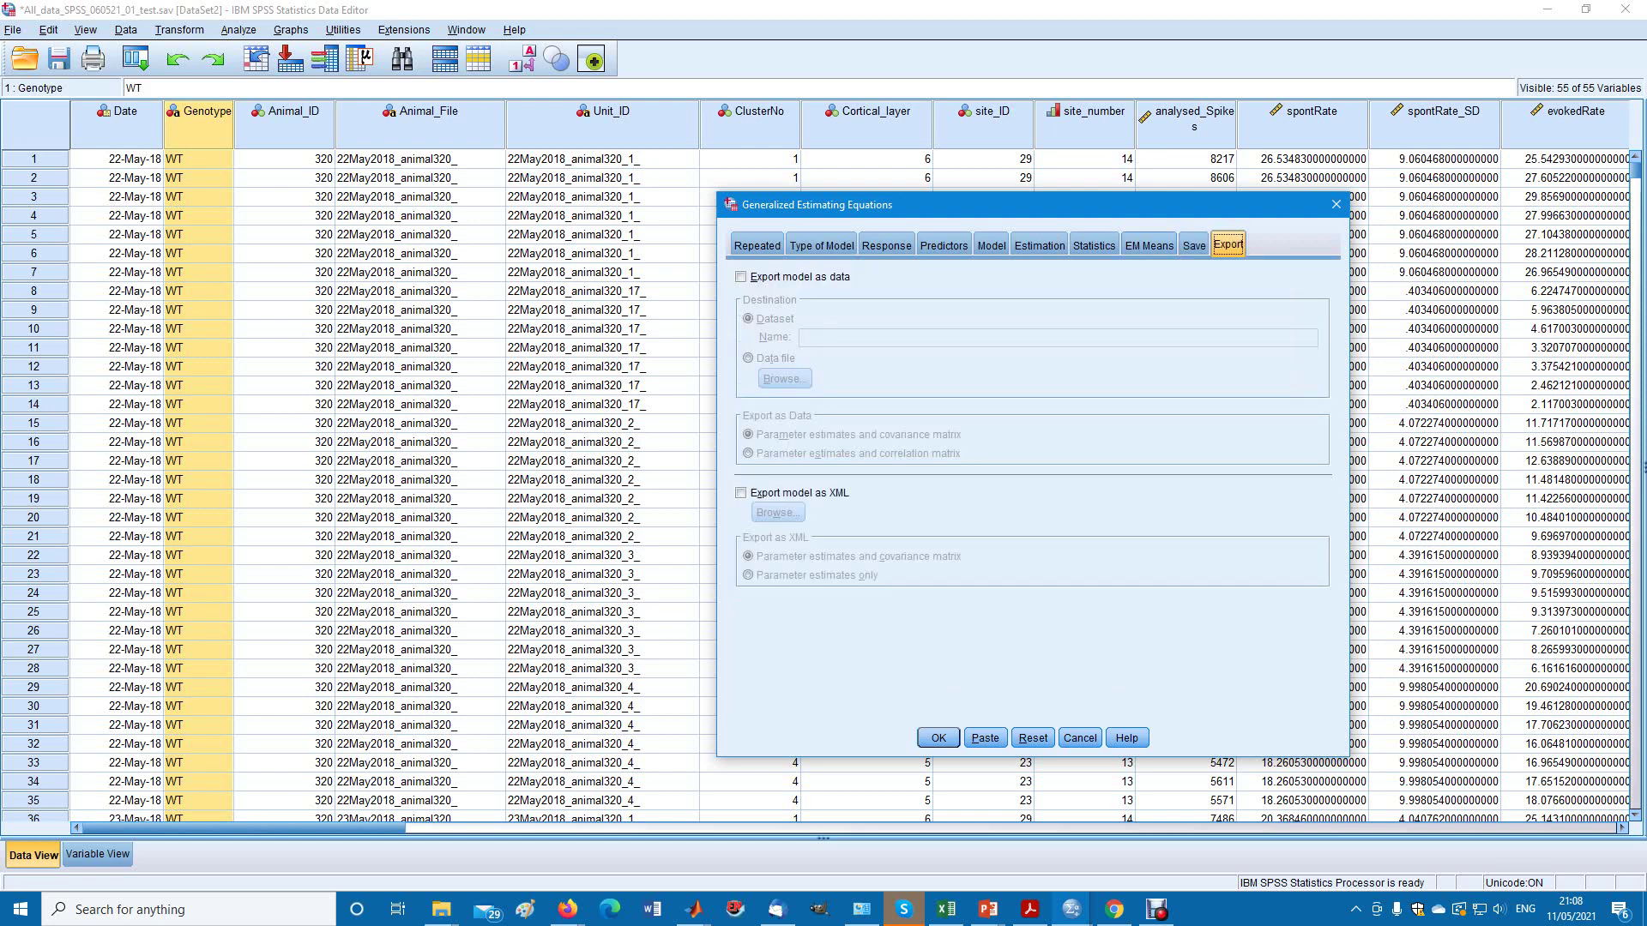
click(1148, 246)
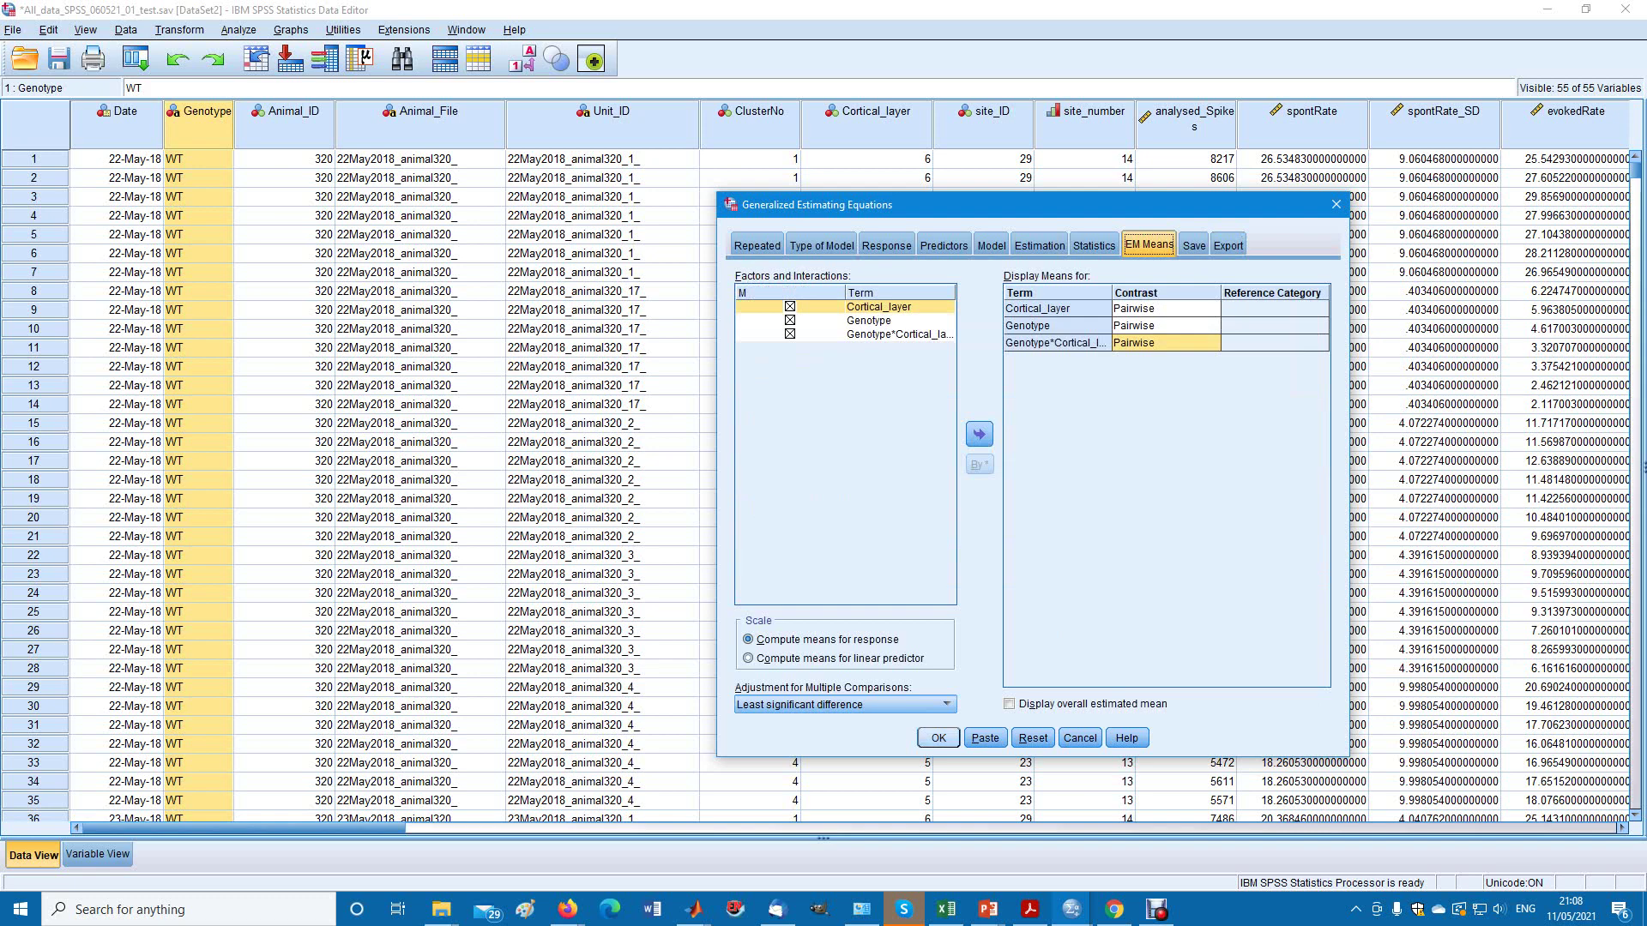
key(Return)
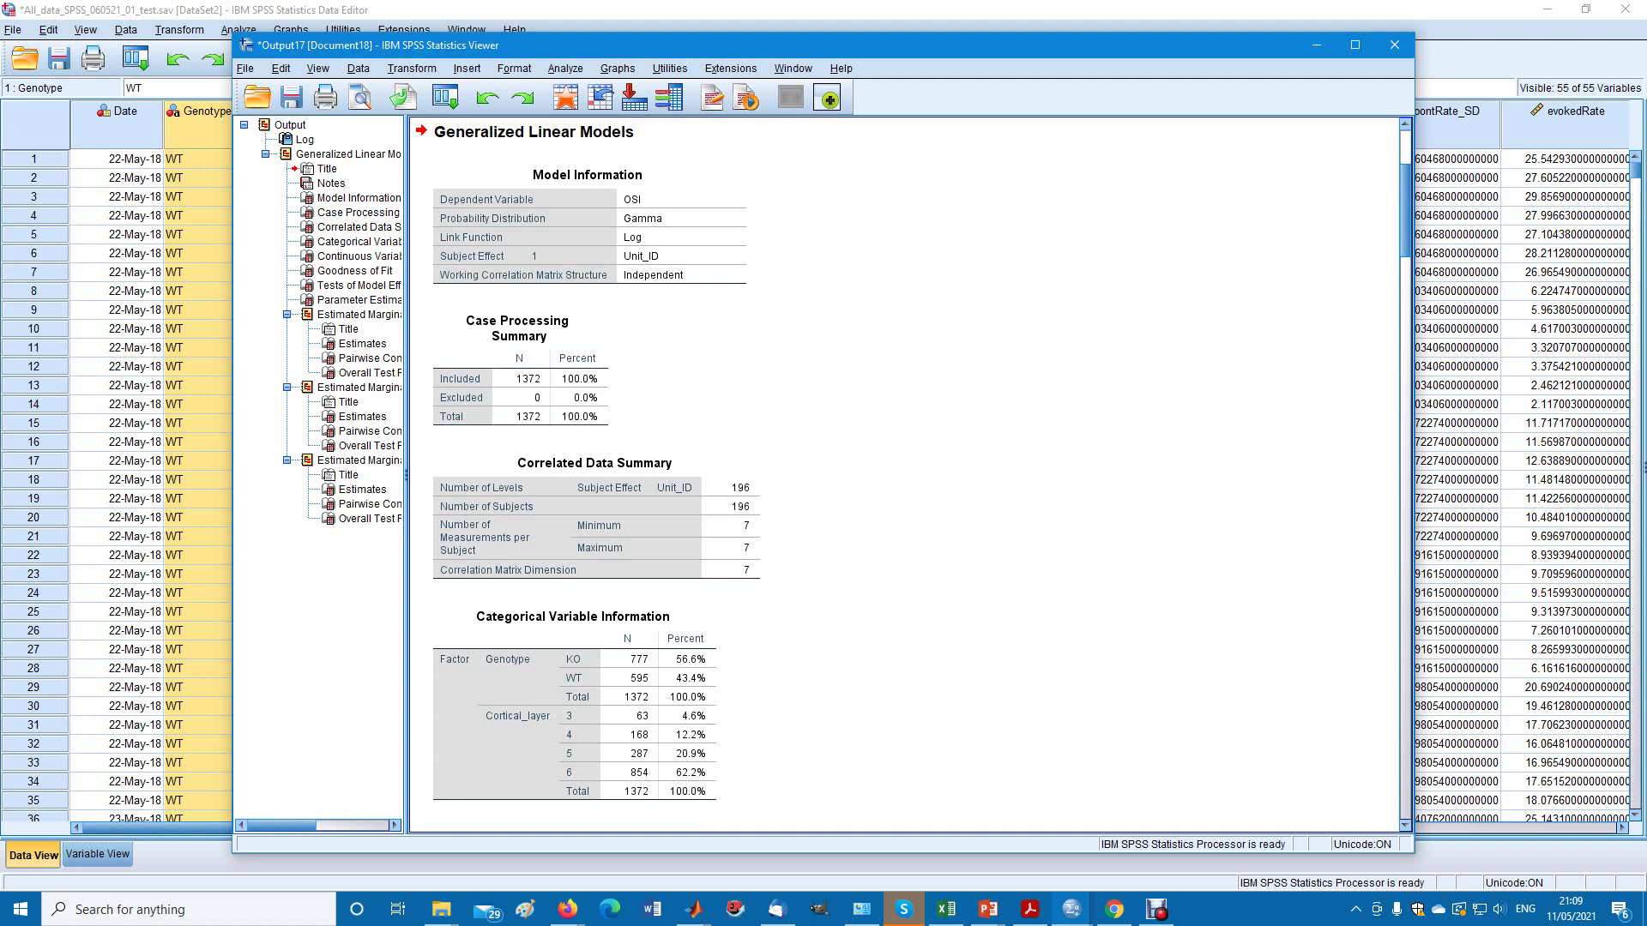
Examine the case processing, correlated data, categorical variable, continuous variable and goodness of fit tables in the output.
scroll(905, 472, down, 3)
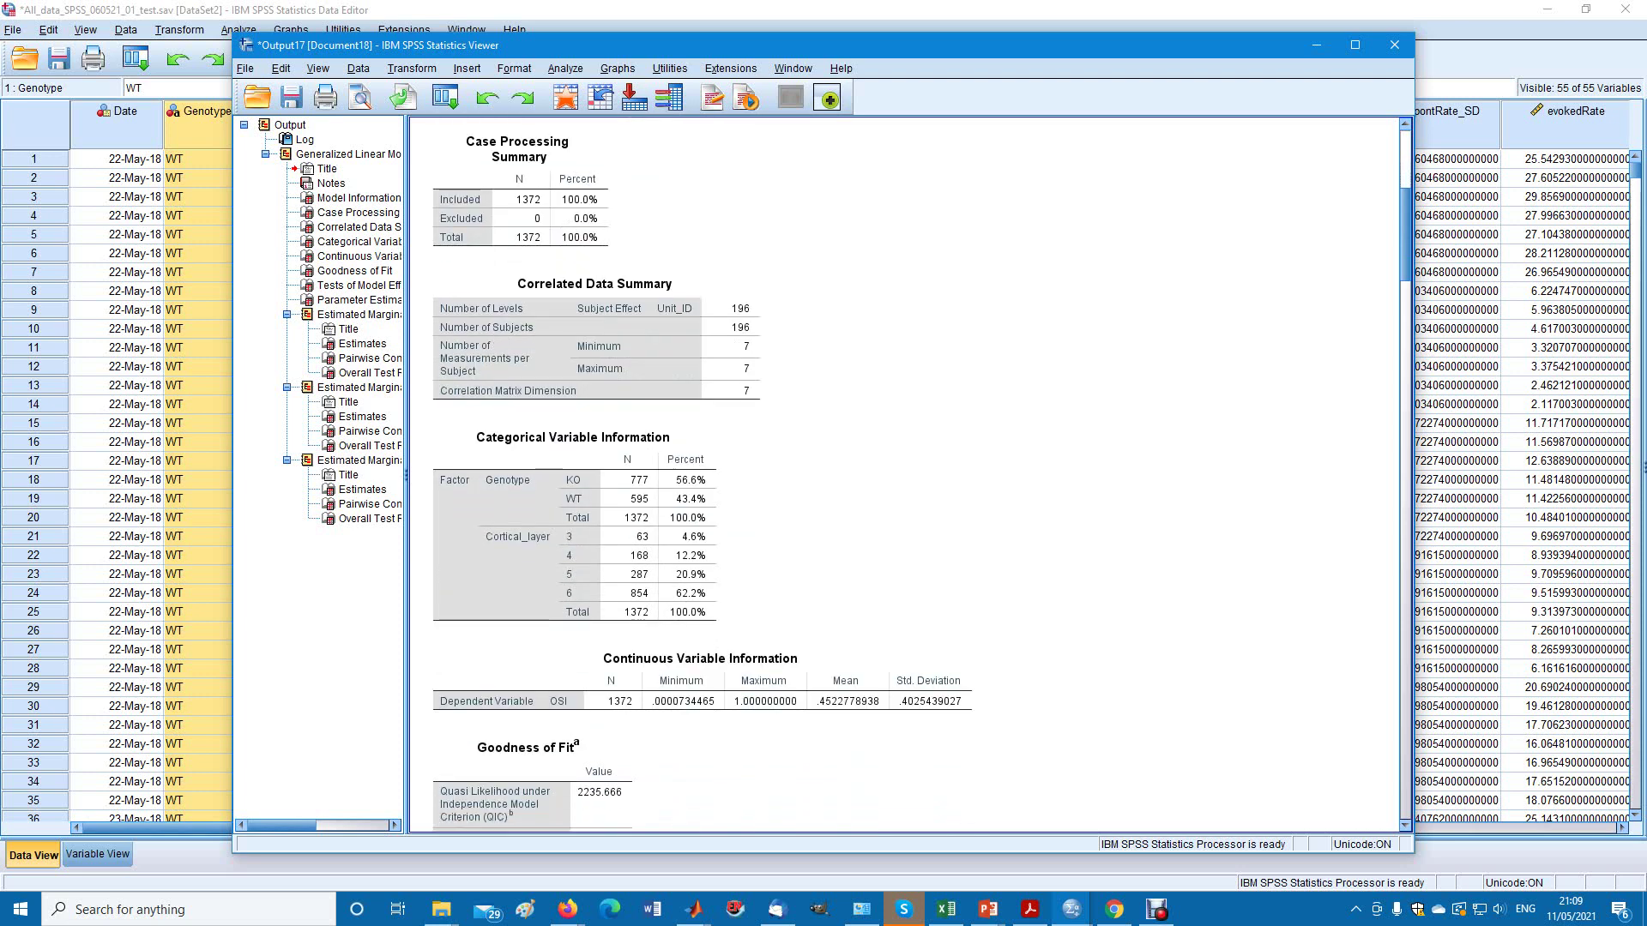
scroll(905, 471, down, 1)
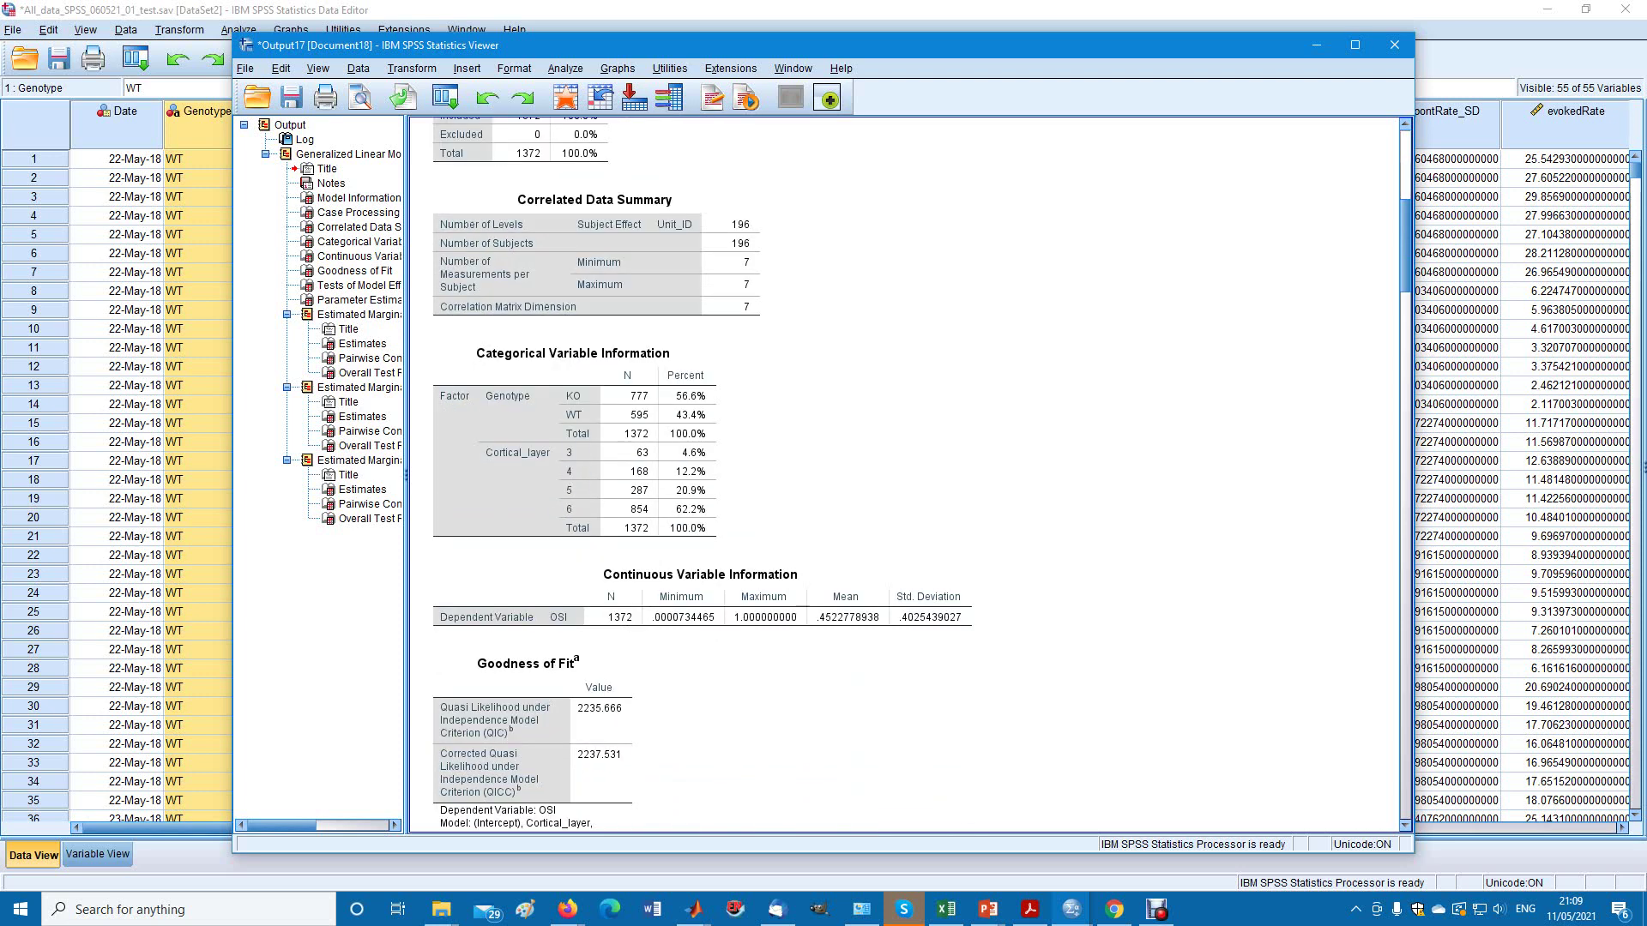
click(574, 439)
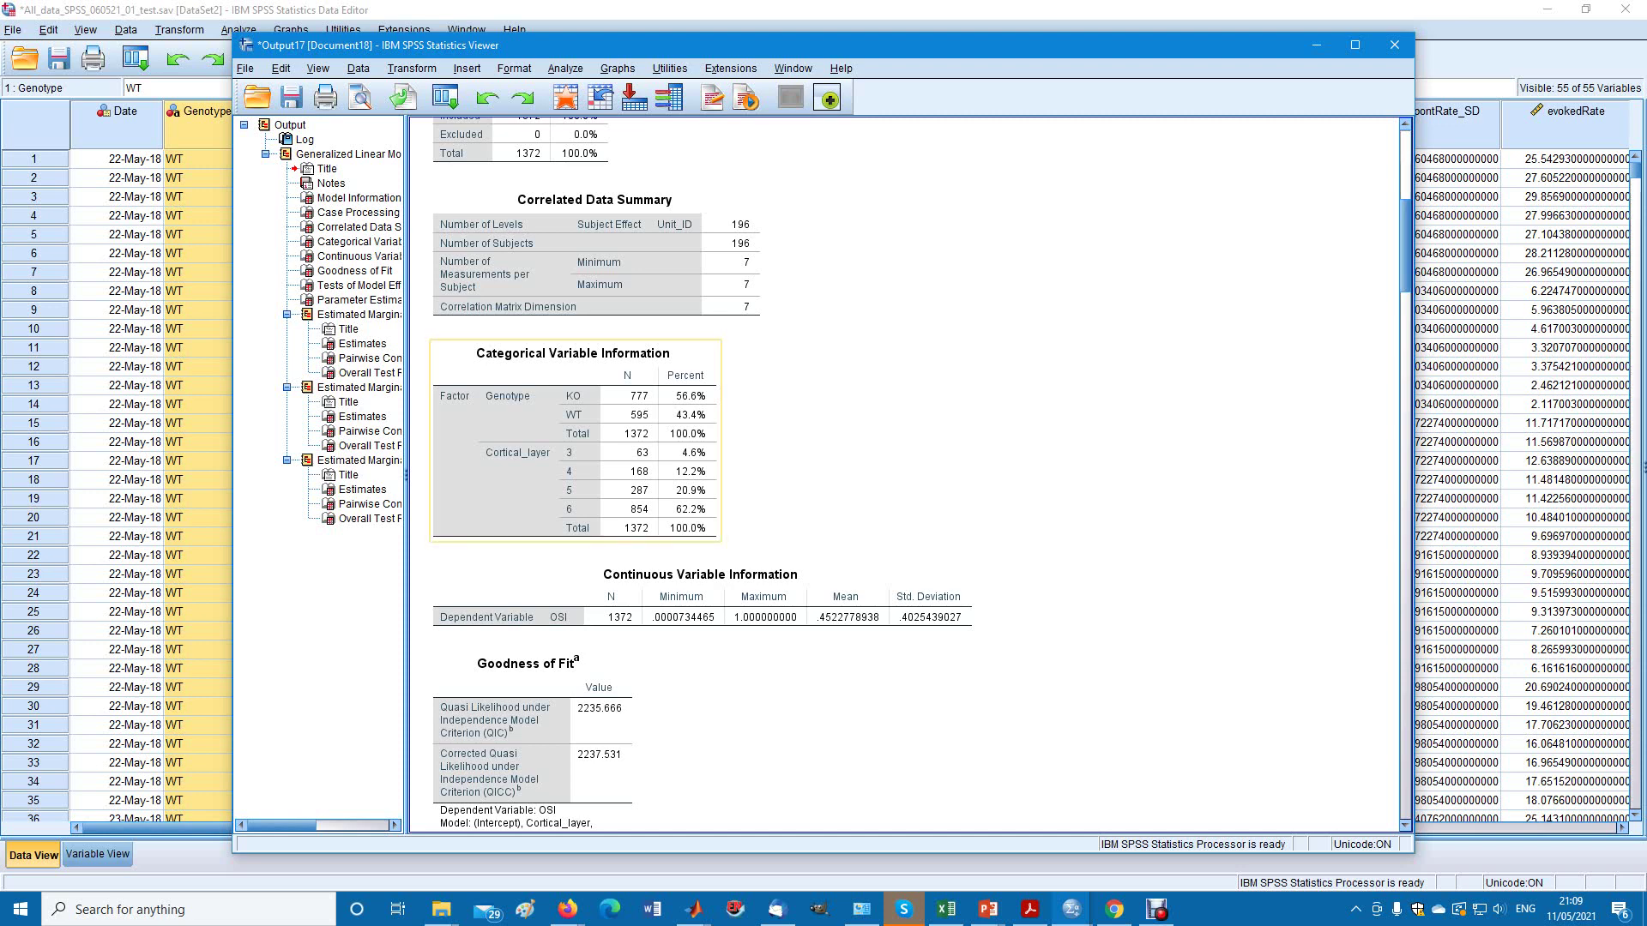
key(Escape)
scroll(858, 472, down, 5)
click(532, 514)
click(703, 348)
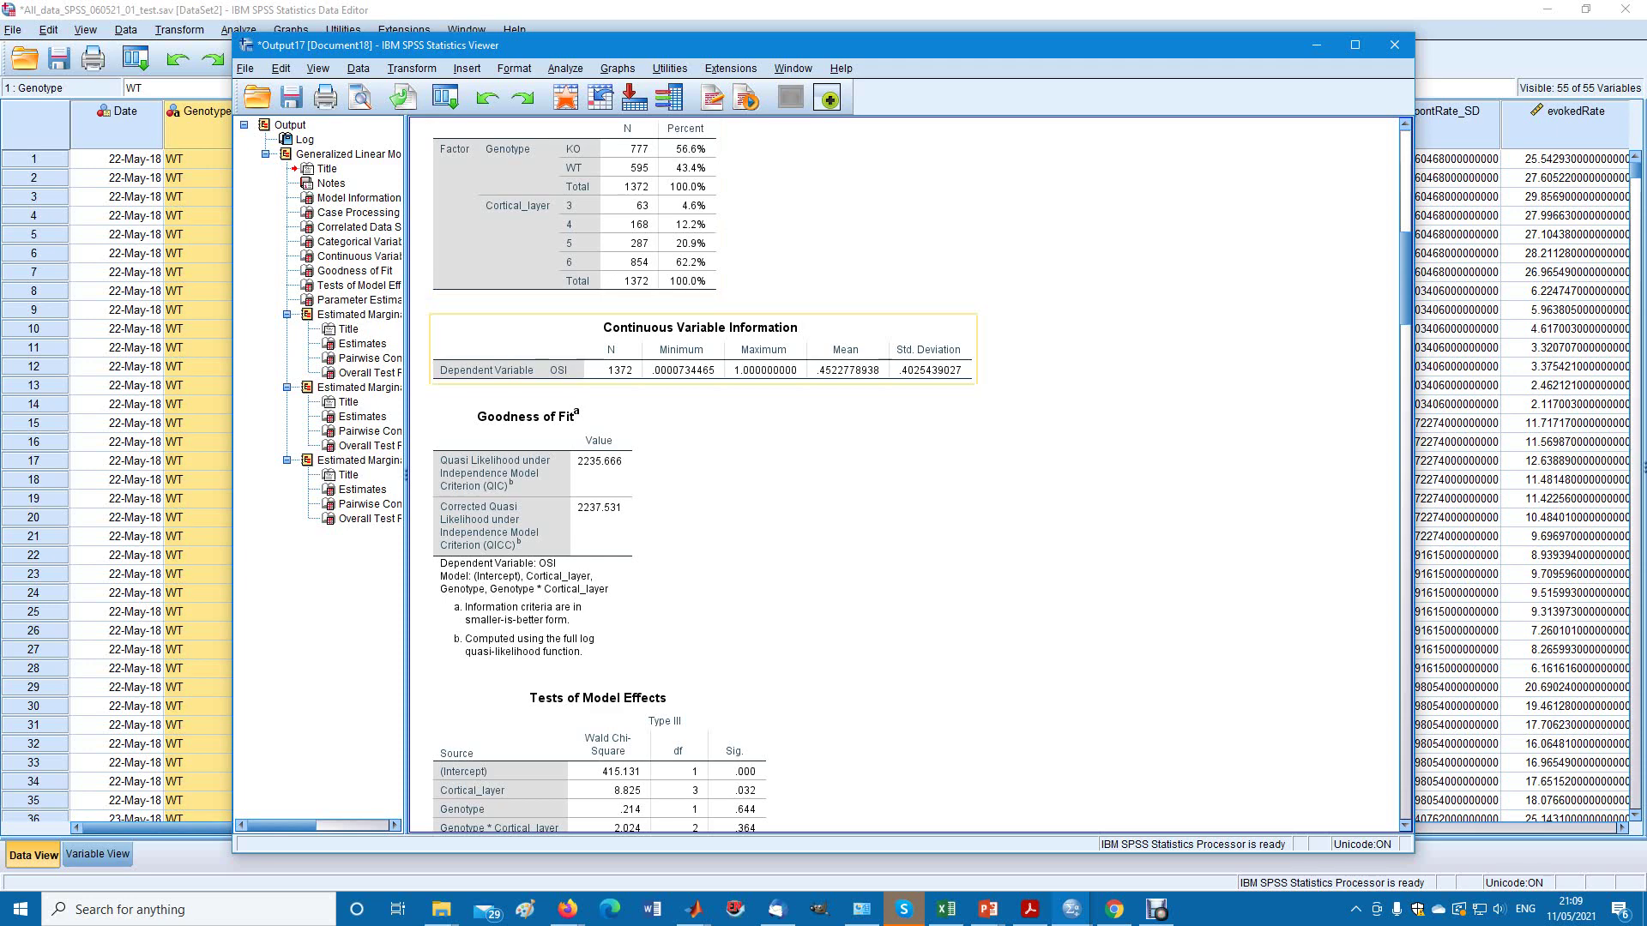
Examine the significance values in the Tests of Model Effects and Parameter Estimates tables.
scroll(905, 472, down, 3)
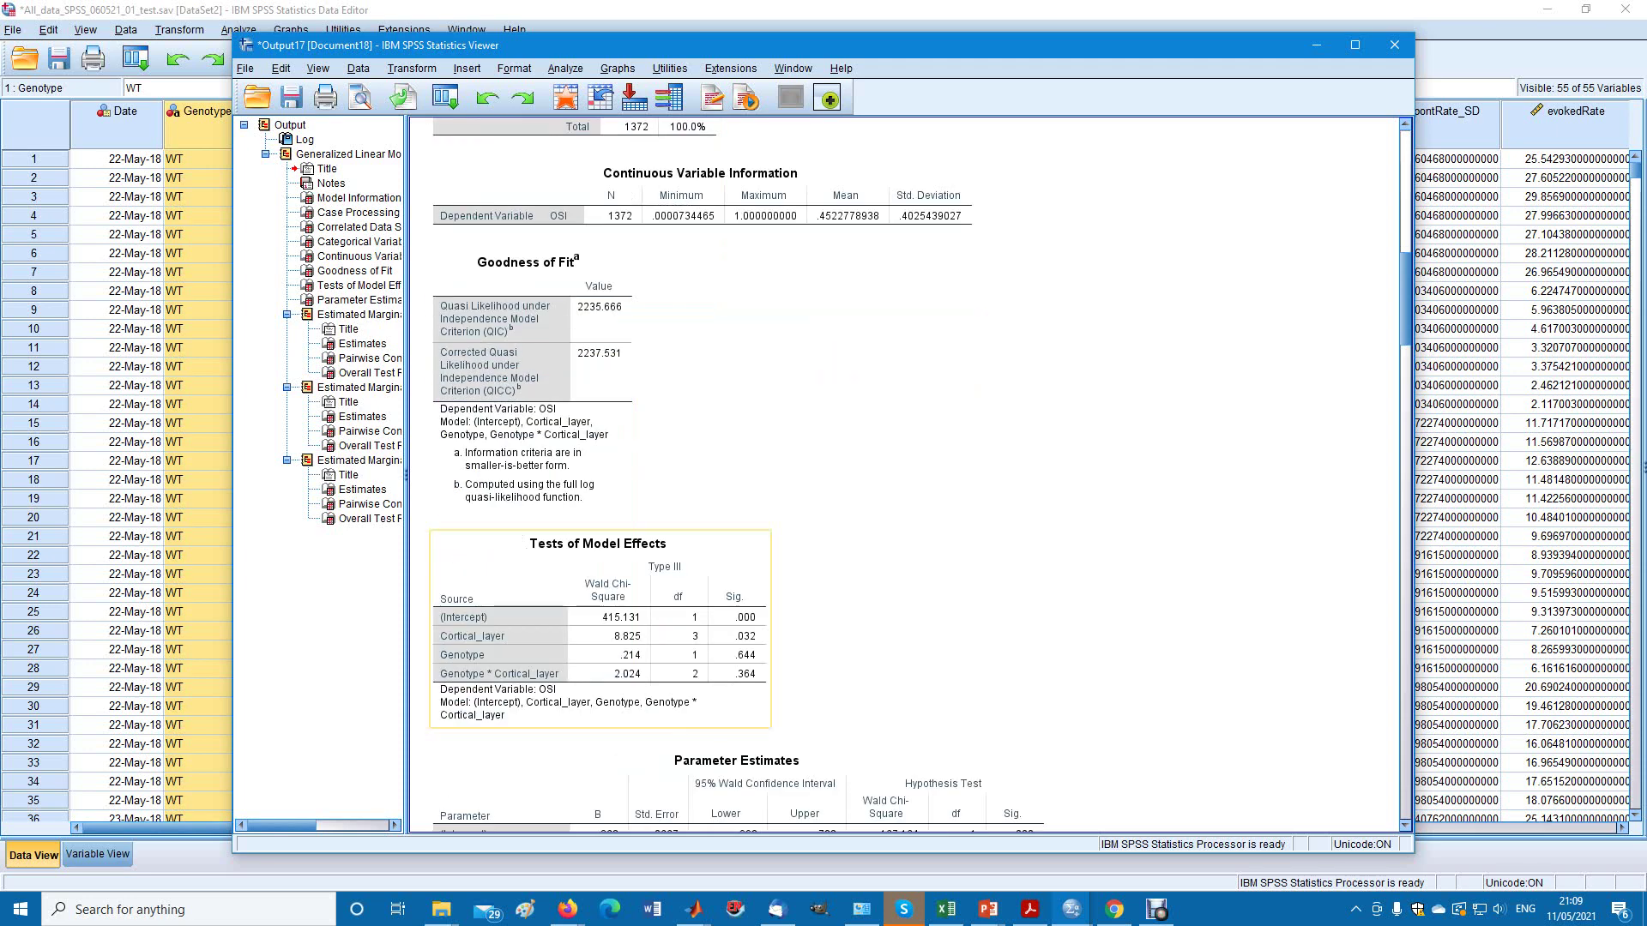
click(599, 629)
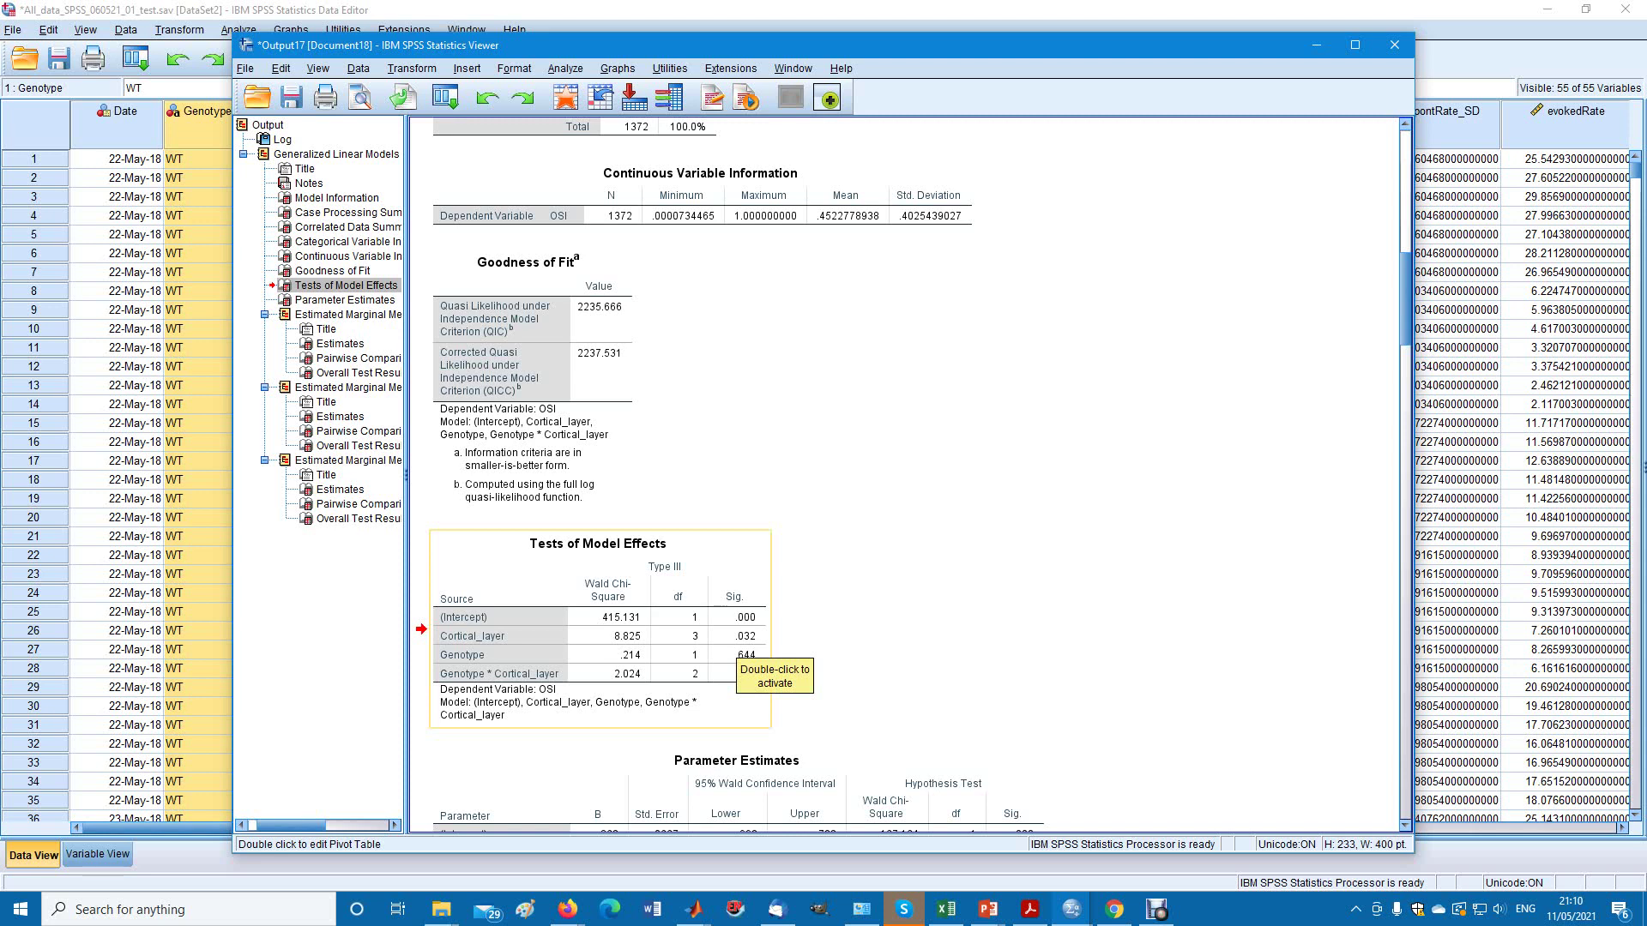
double_click(733, 653)
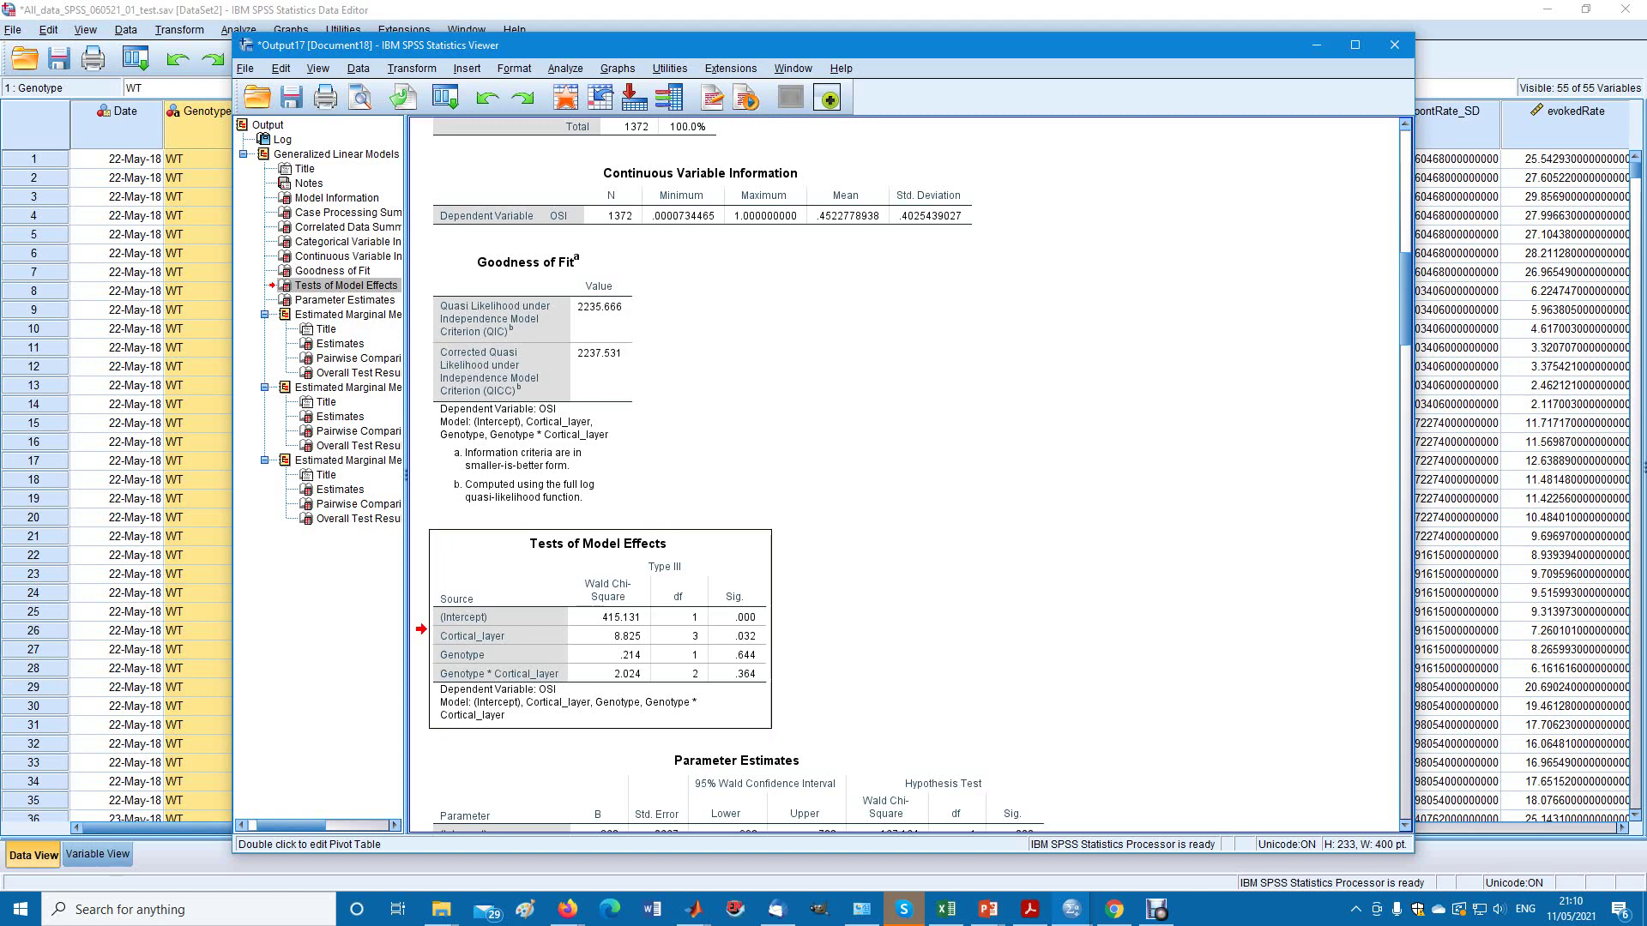
scroll(909, 474, down, 5)
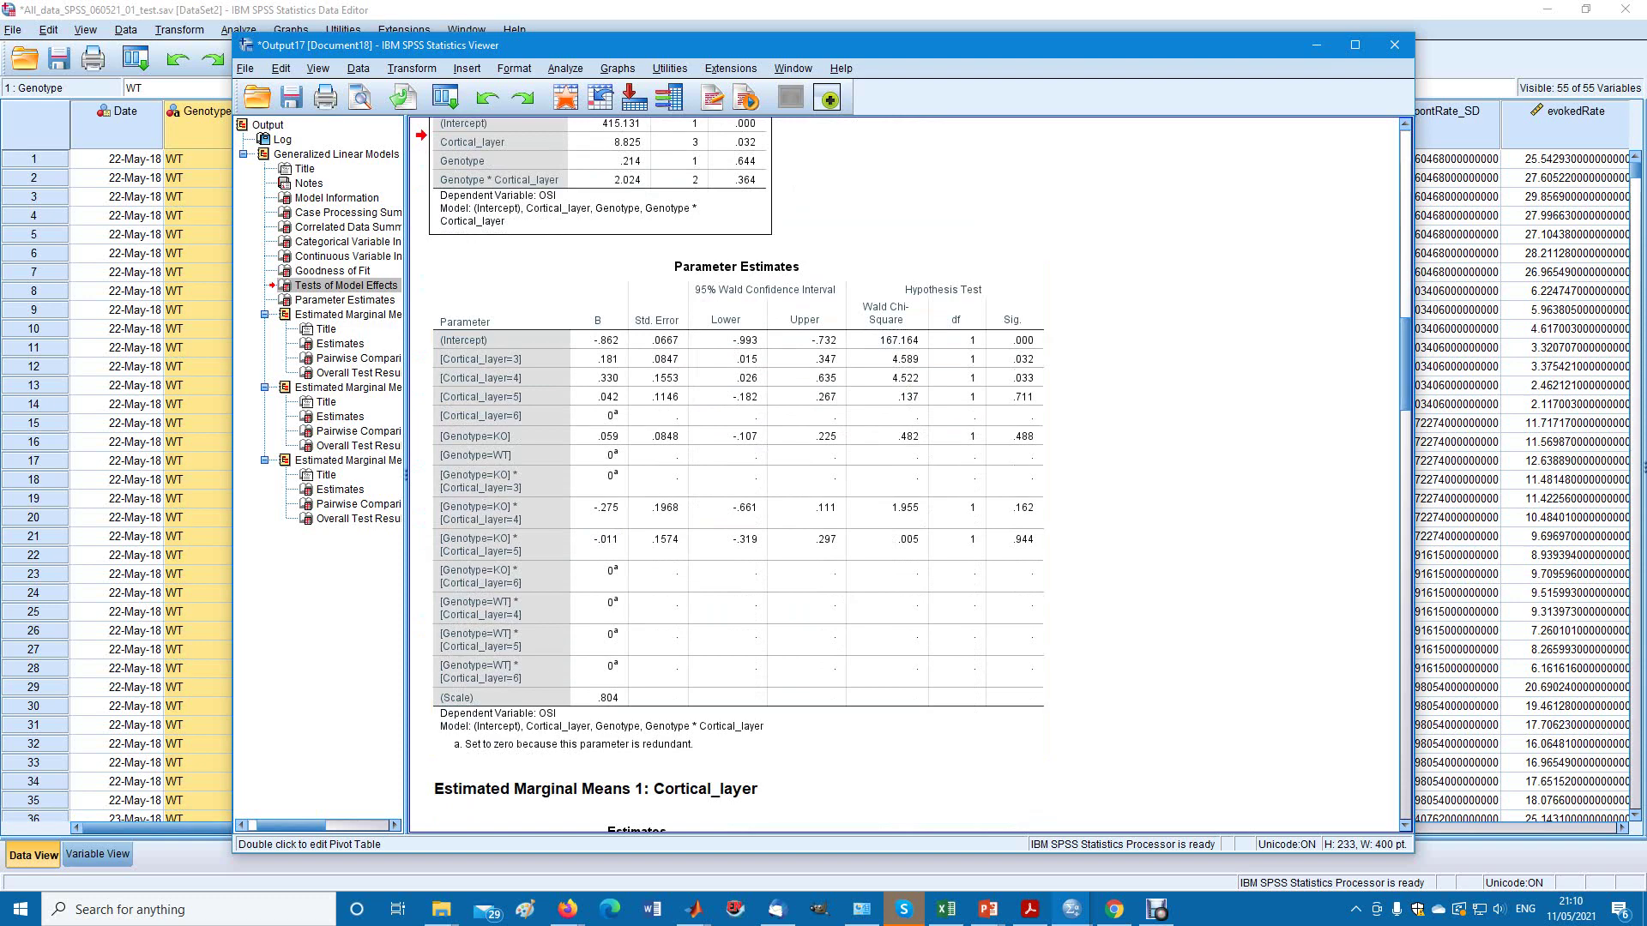
click(737, 506)
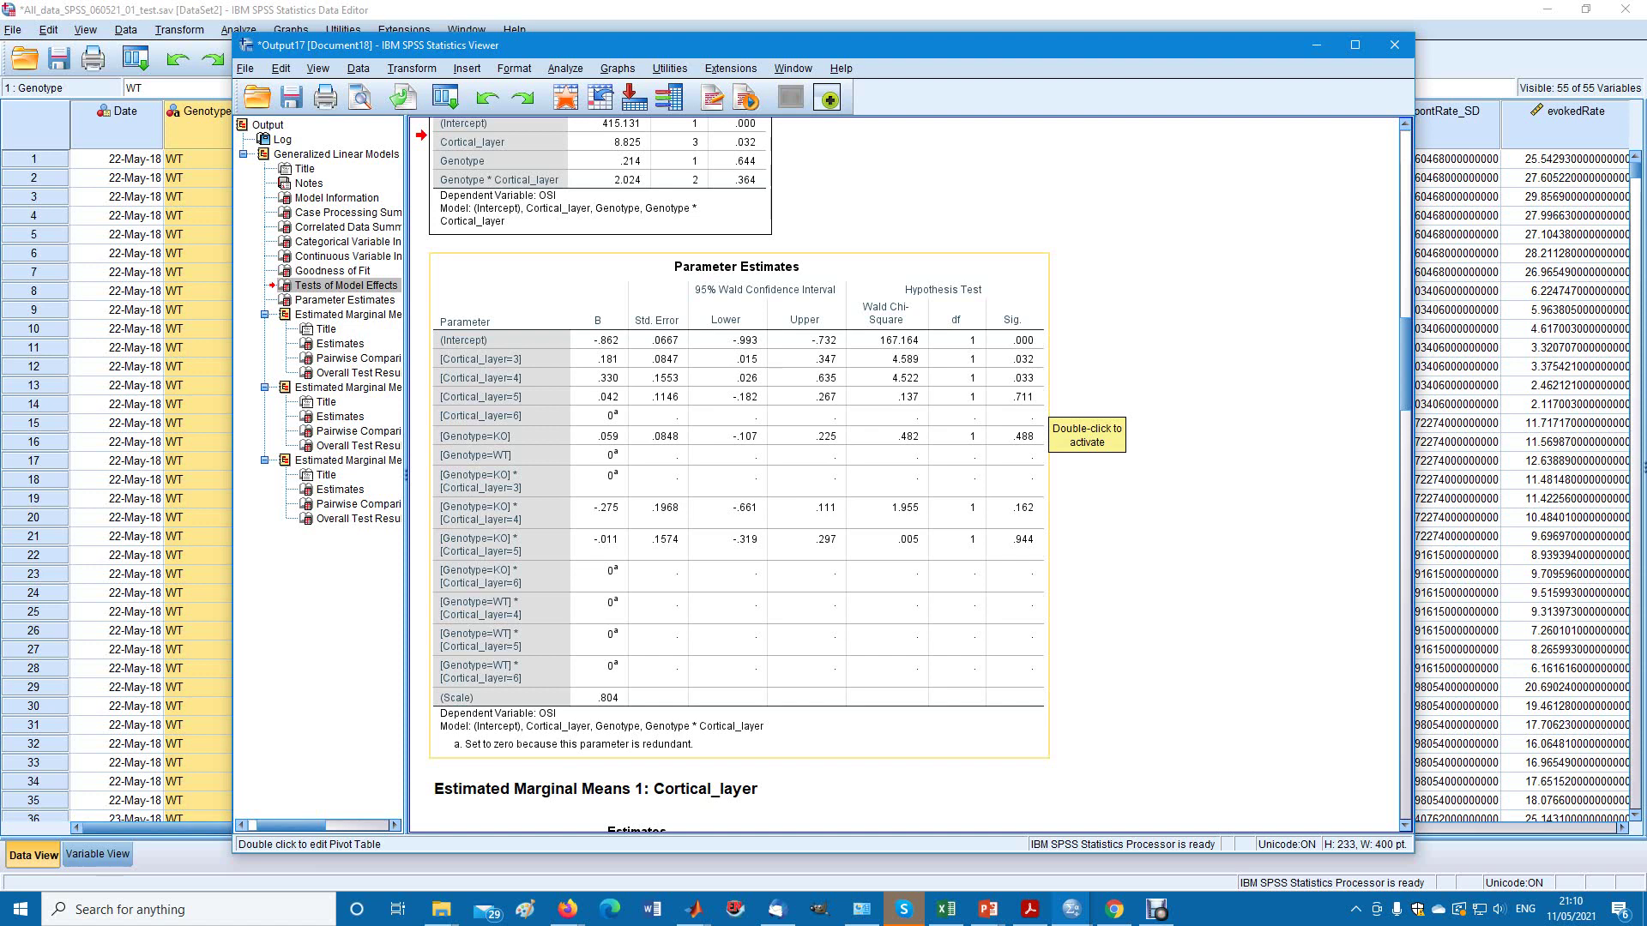
click(1045, 401)
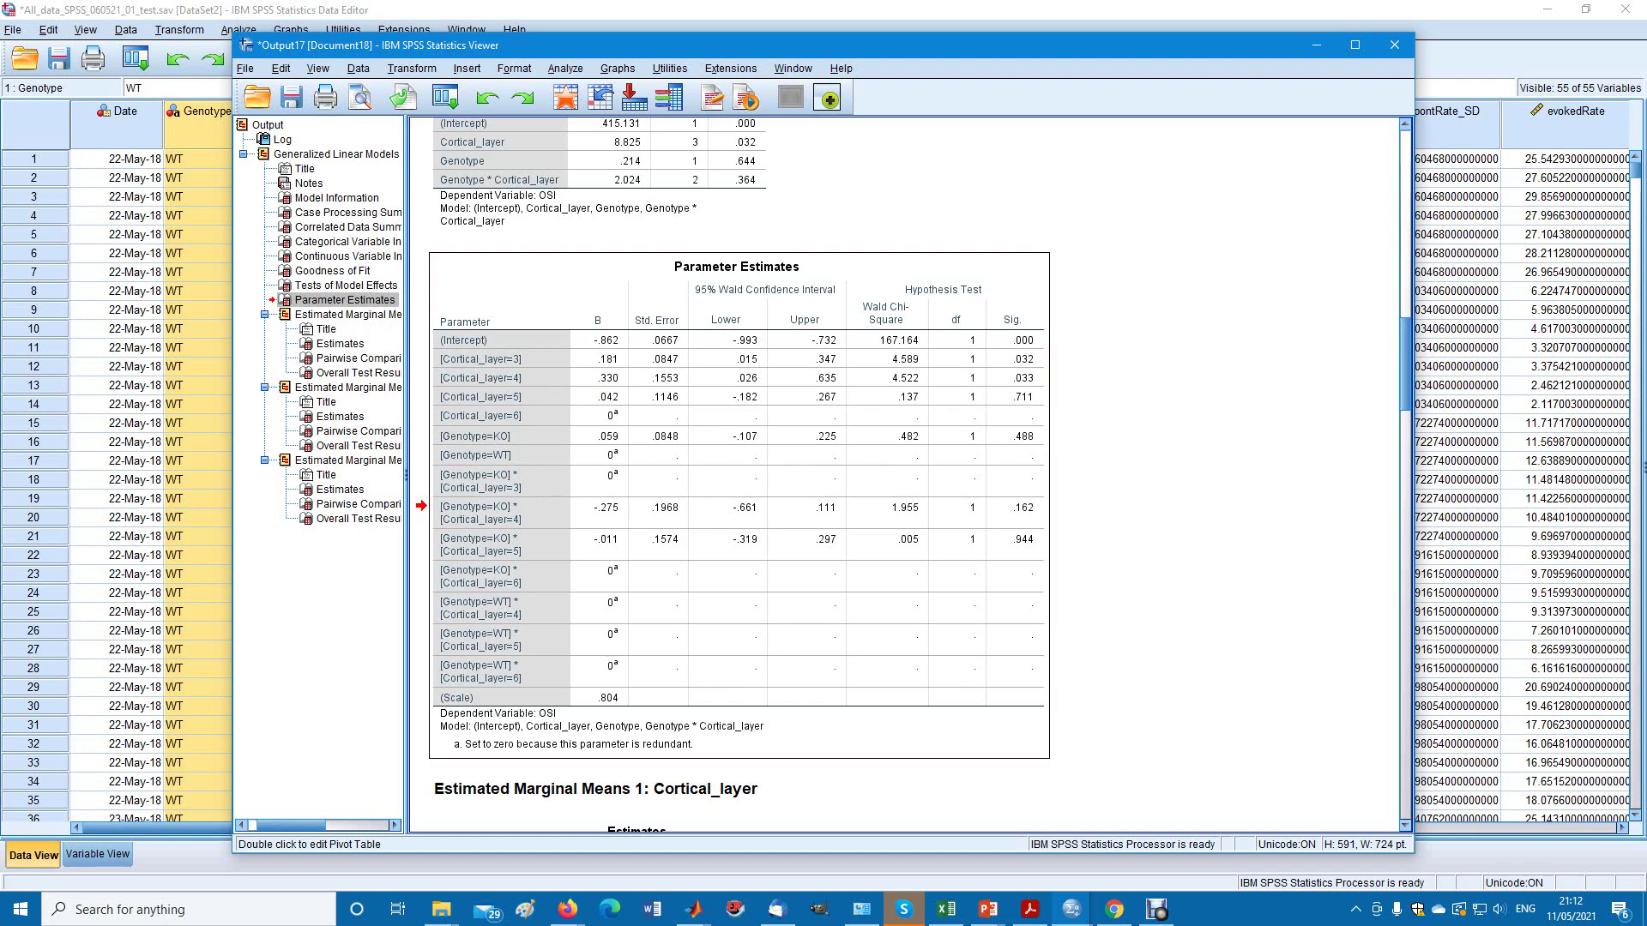
Examine the estimated marginal means and pairwise comparisons for Cortical_layer and Genotype against the Tests of Model Effects.
scroll(746, 481, down, 10)
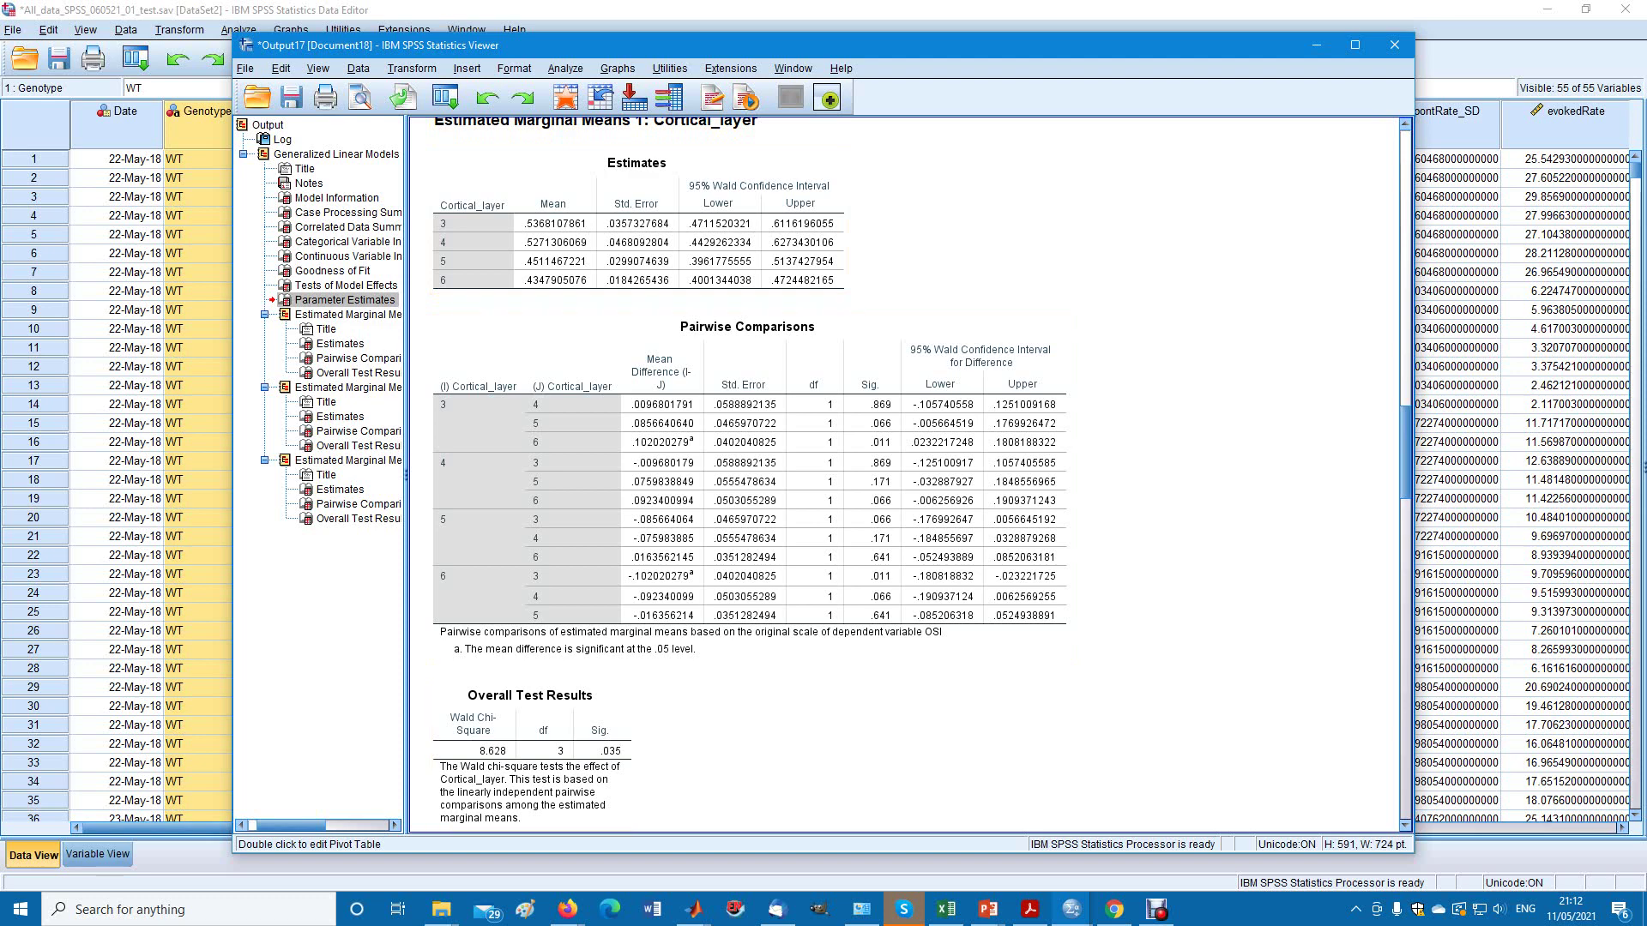
scroll(909, 472, down, 5)
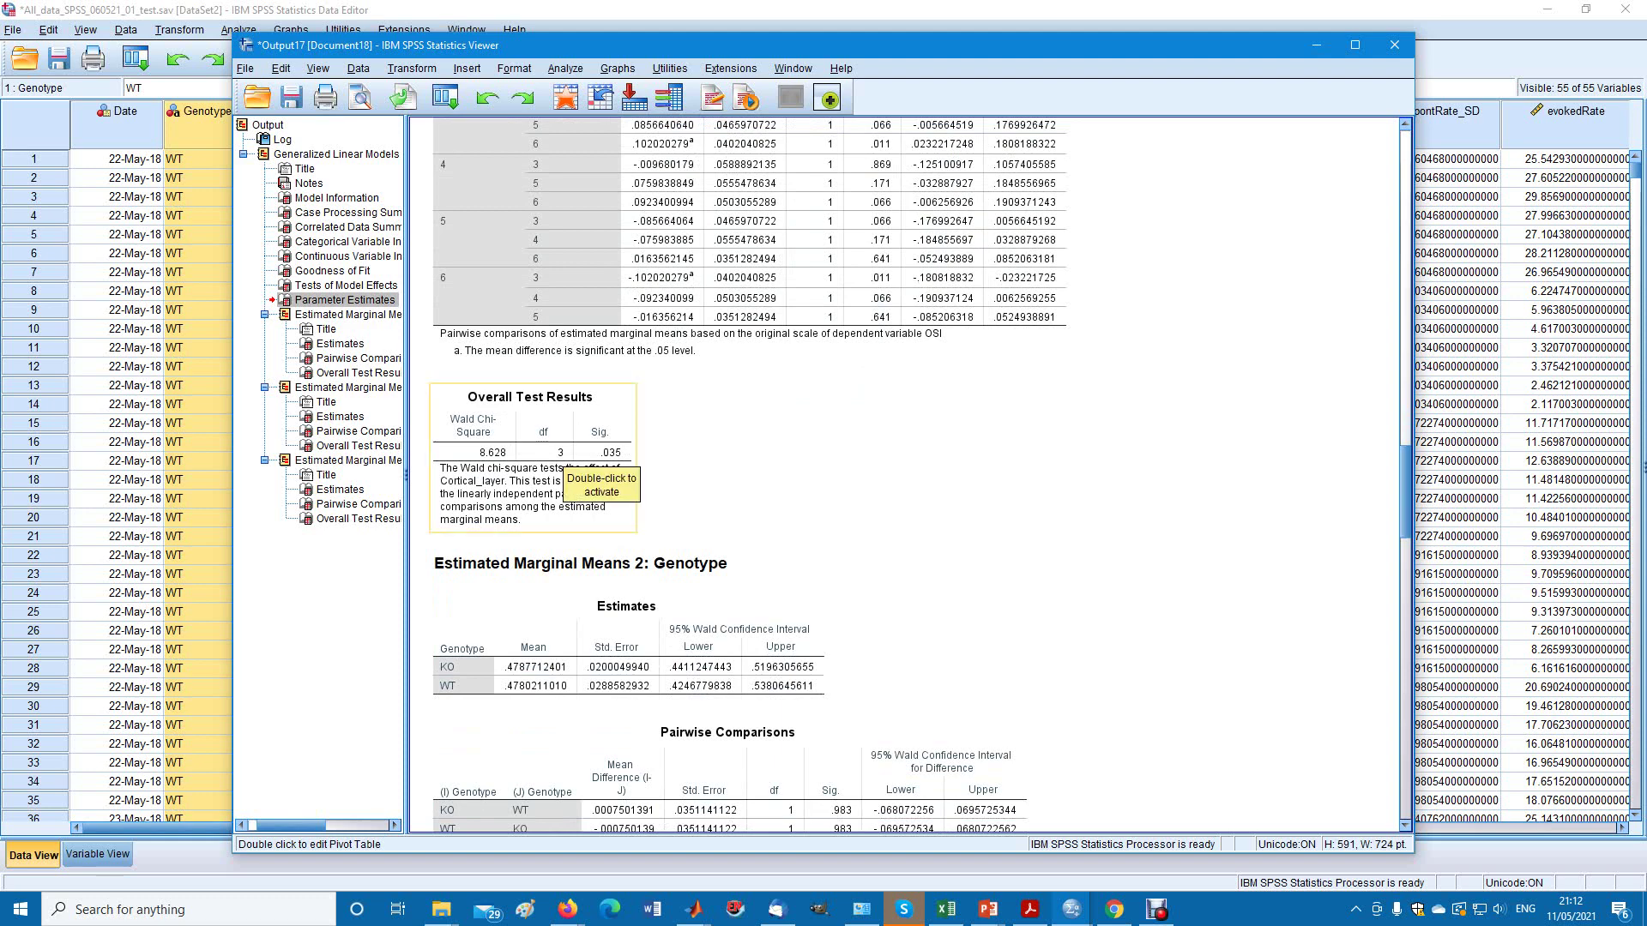
drag(1404, 491, 1404, 341)
scroll(737, 472, up, 3)
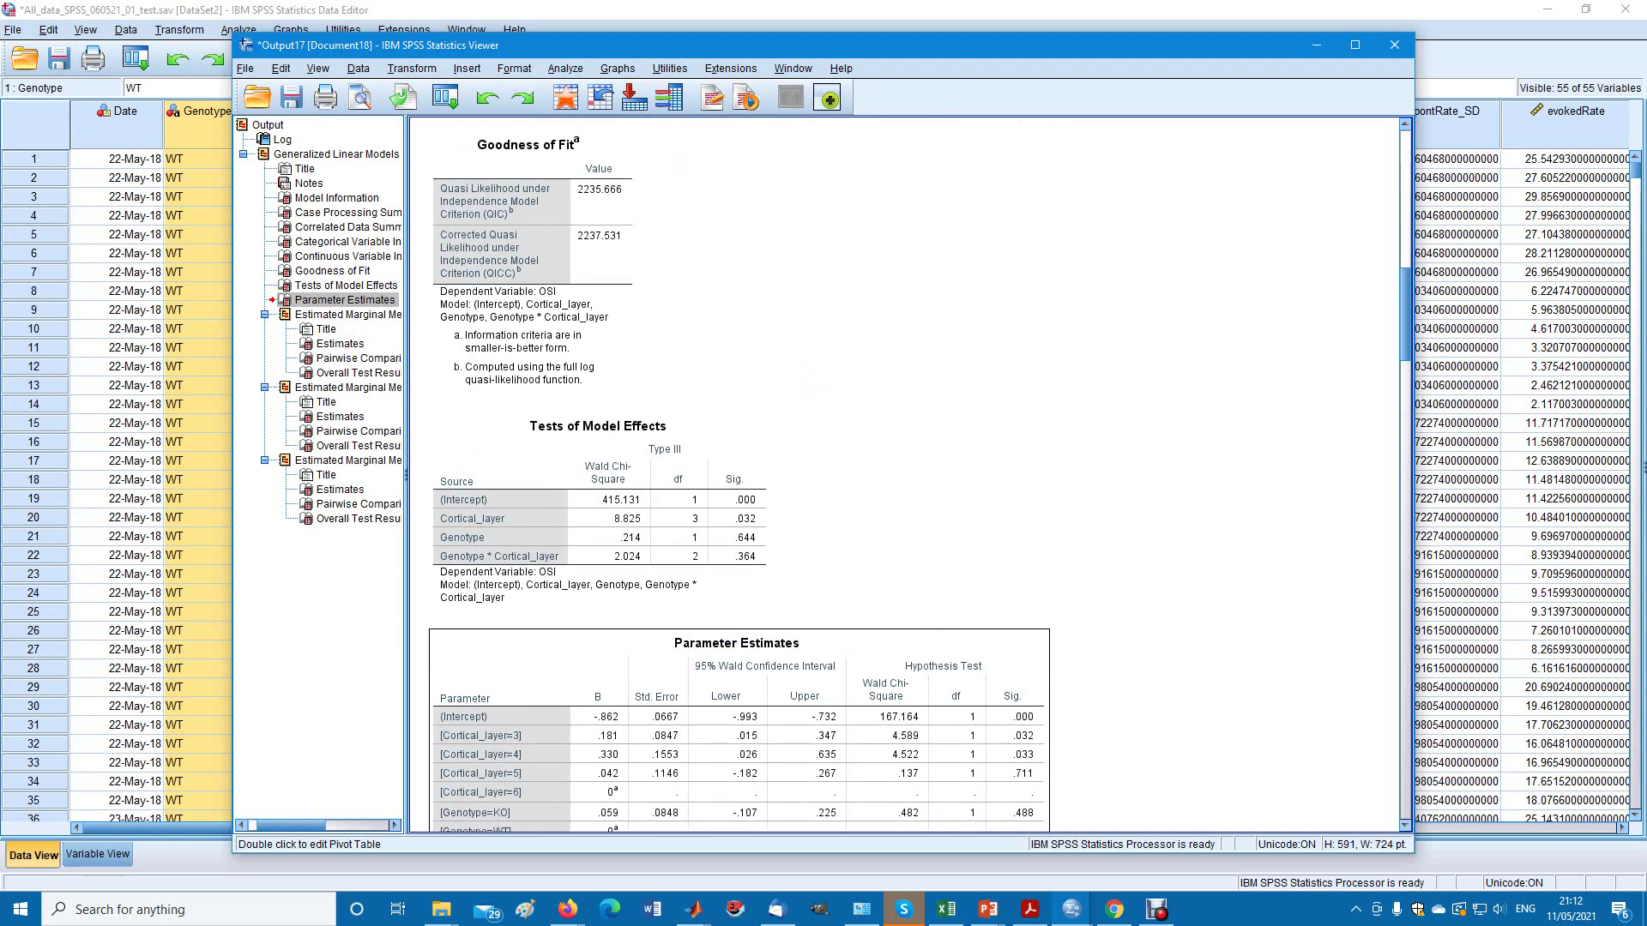
scroll(905, 472, down, 20)
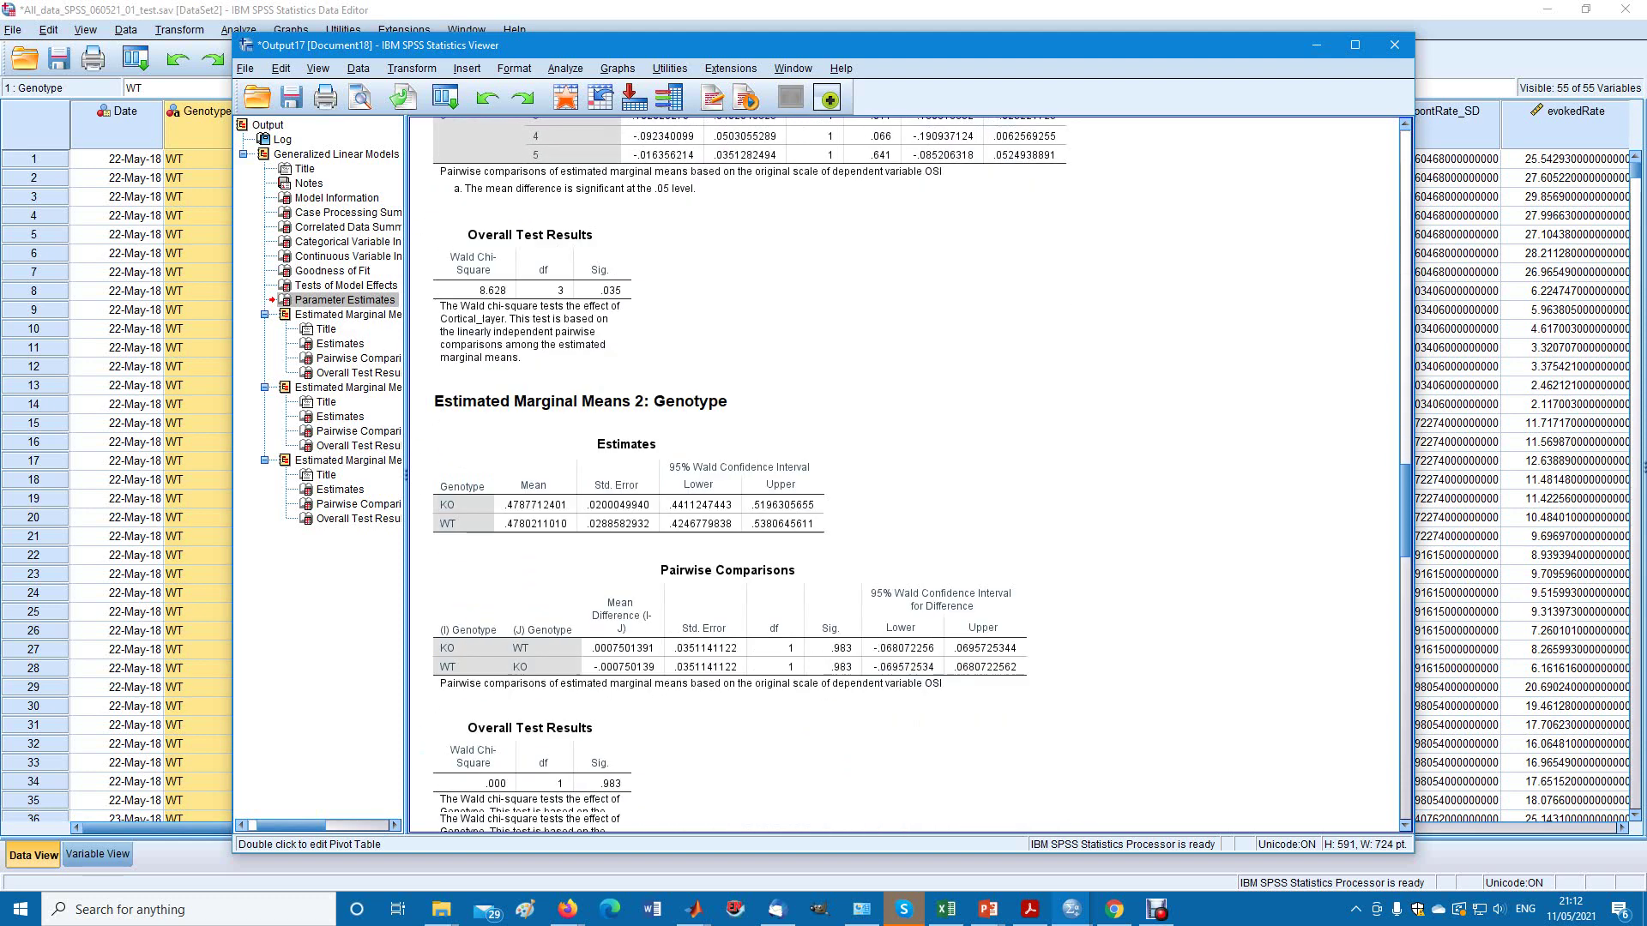
Examine the Genotype*Cortical_layer estimates, pairwise comparisons and overall test results, and return to the syntax at the start of the output.
scroll(905, 472, down, 15)
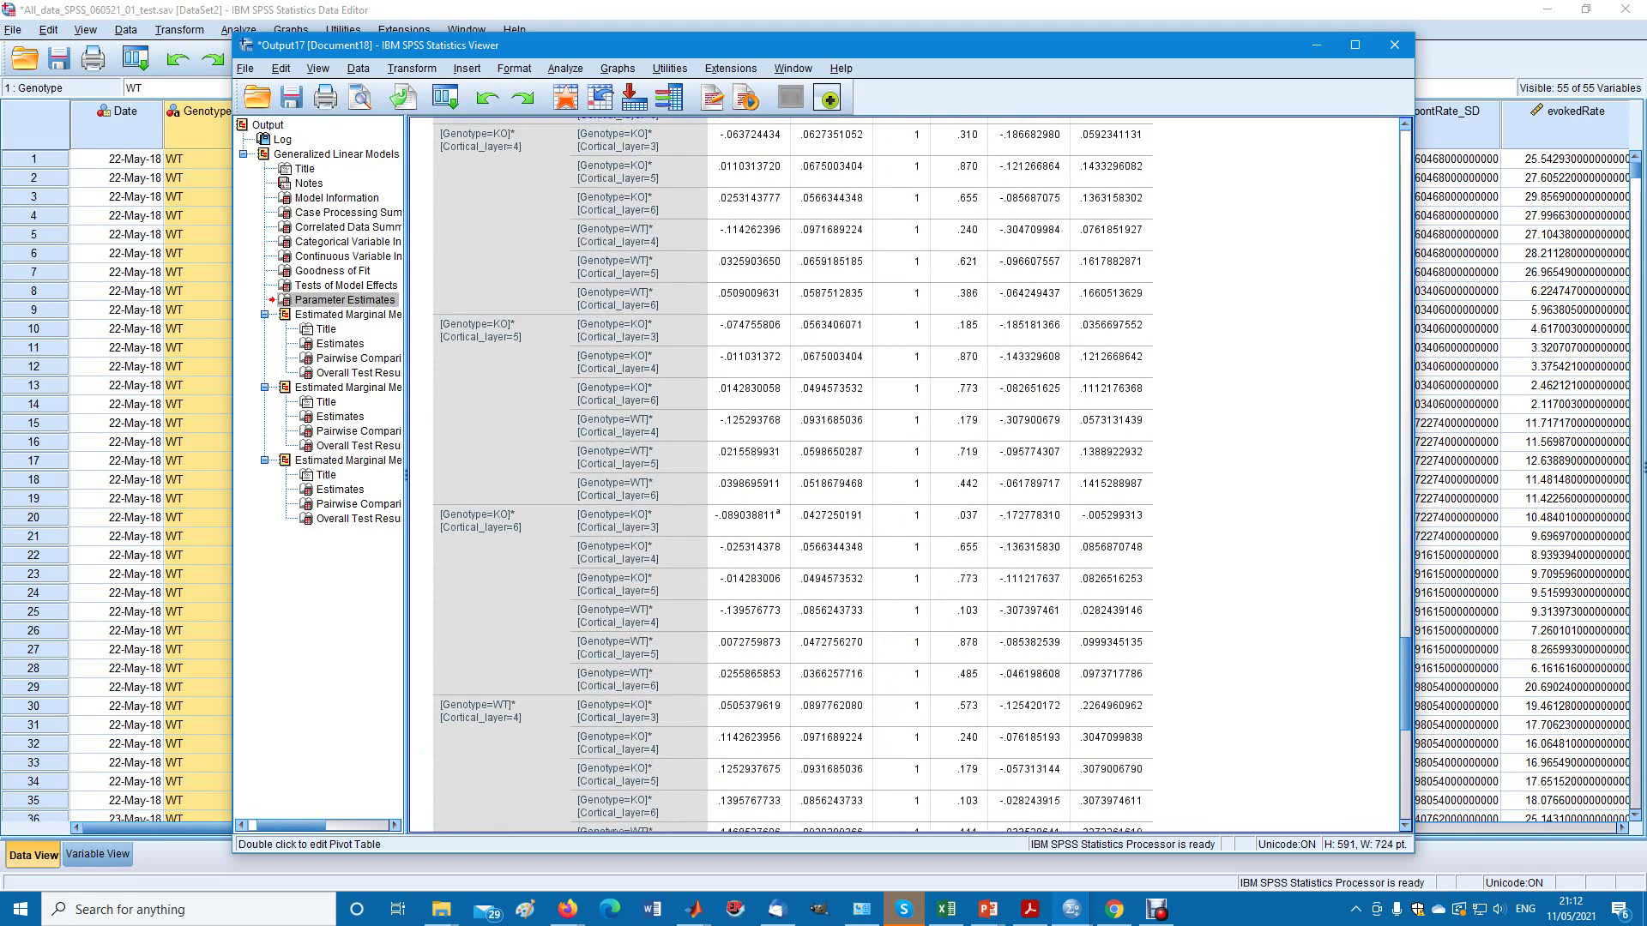
scroll(905, 472, up, 10)
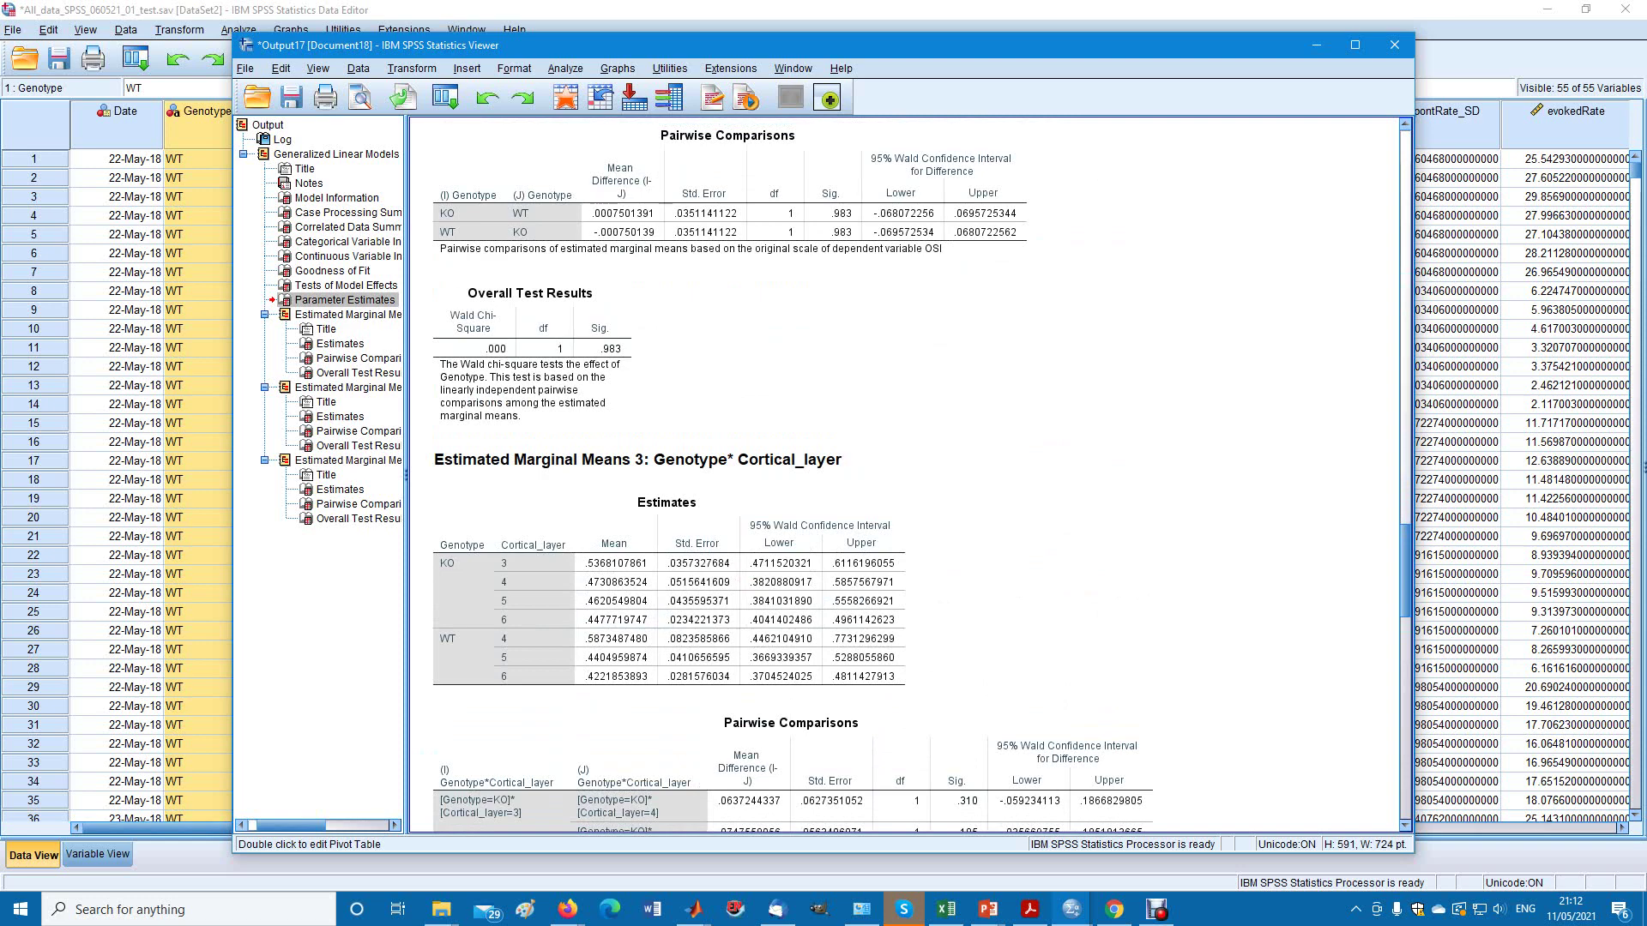
scroll(905, 471, down, 6)
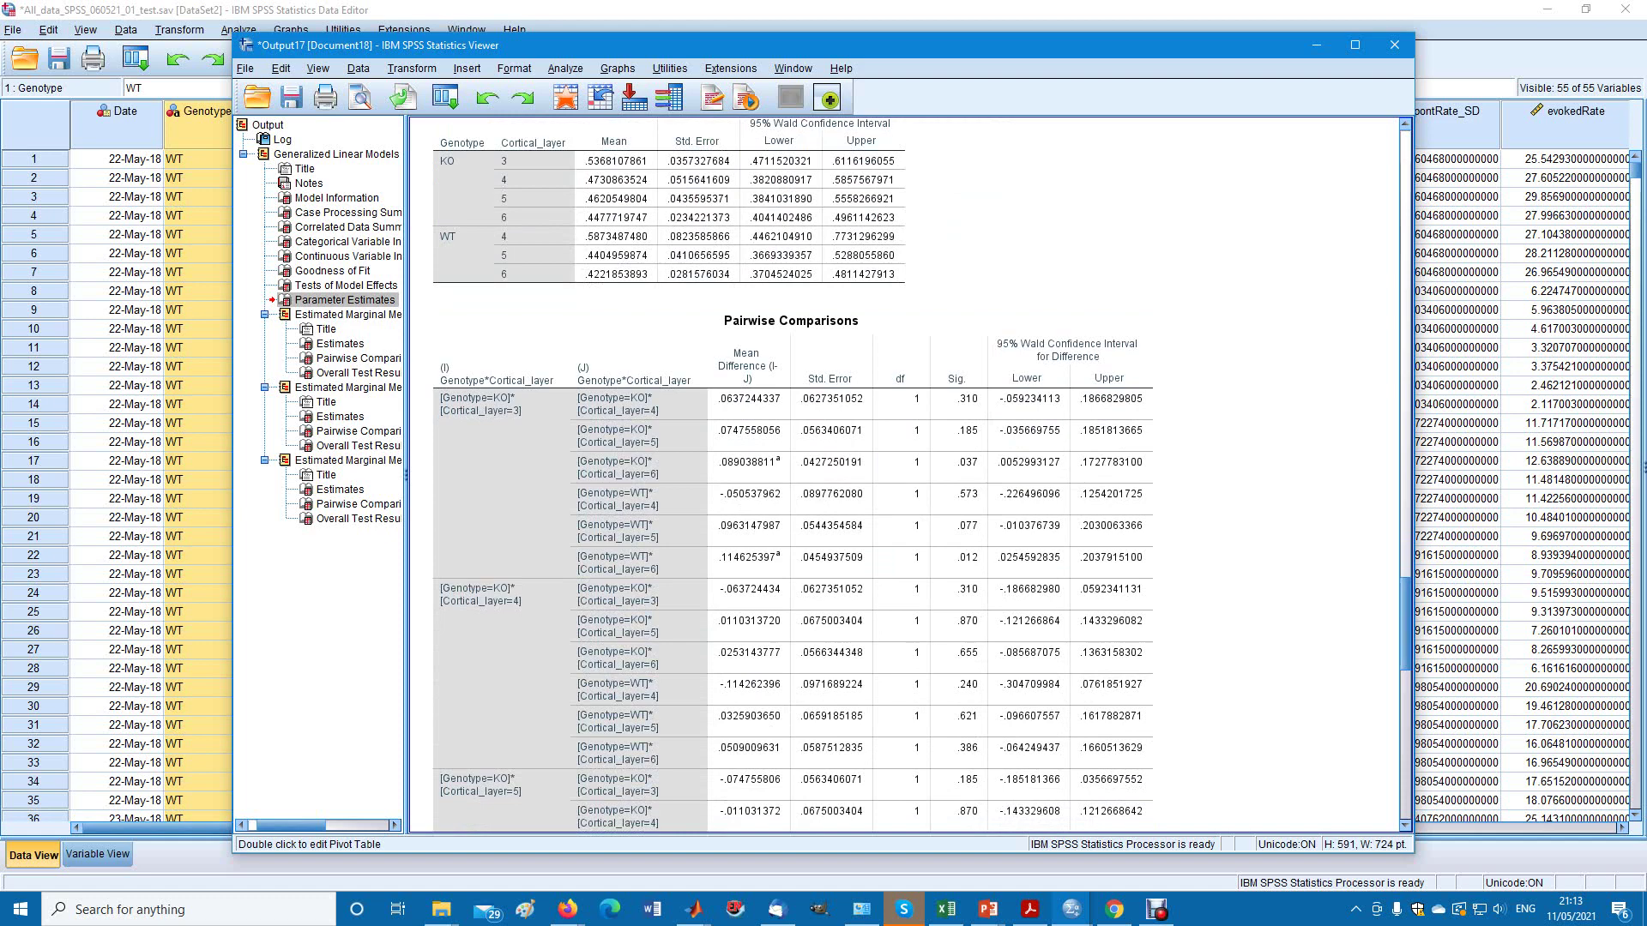
scroll(909, 474, down, 15)
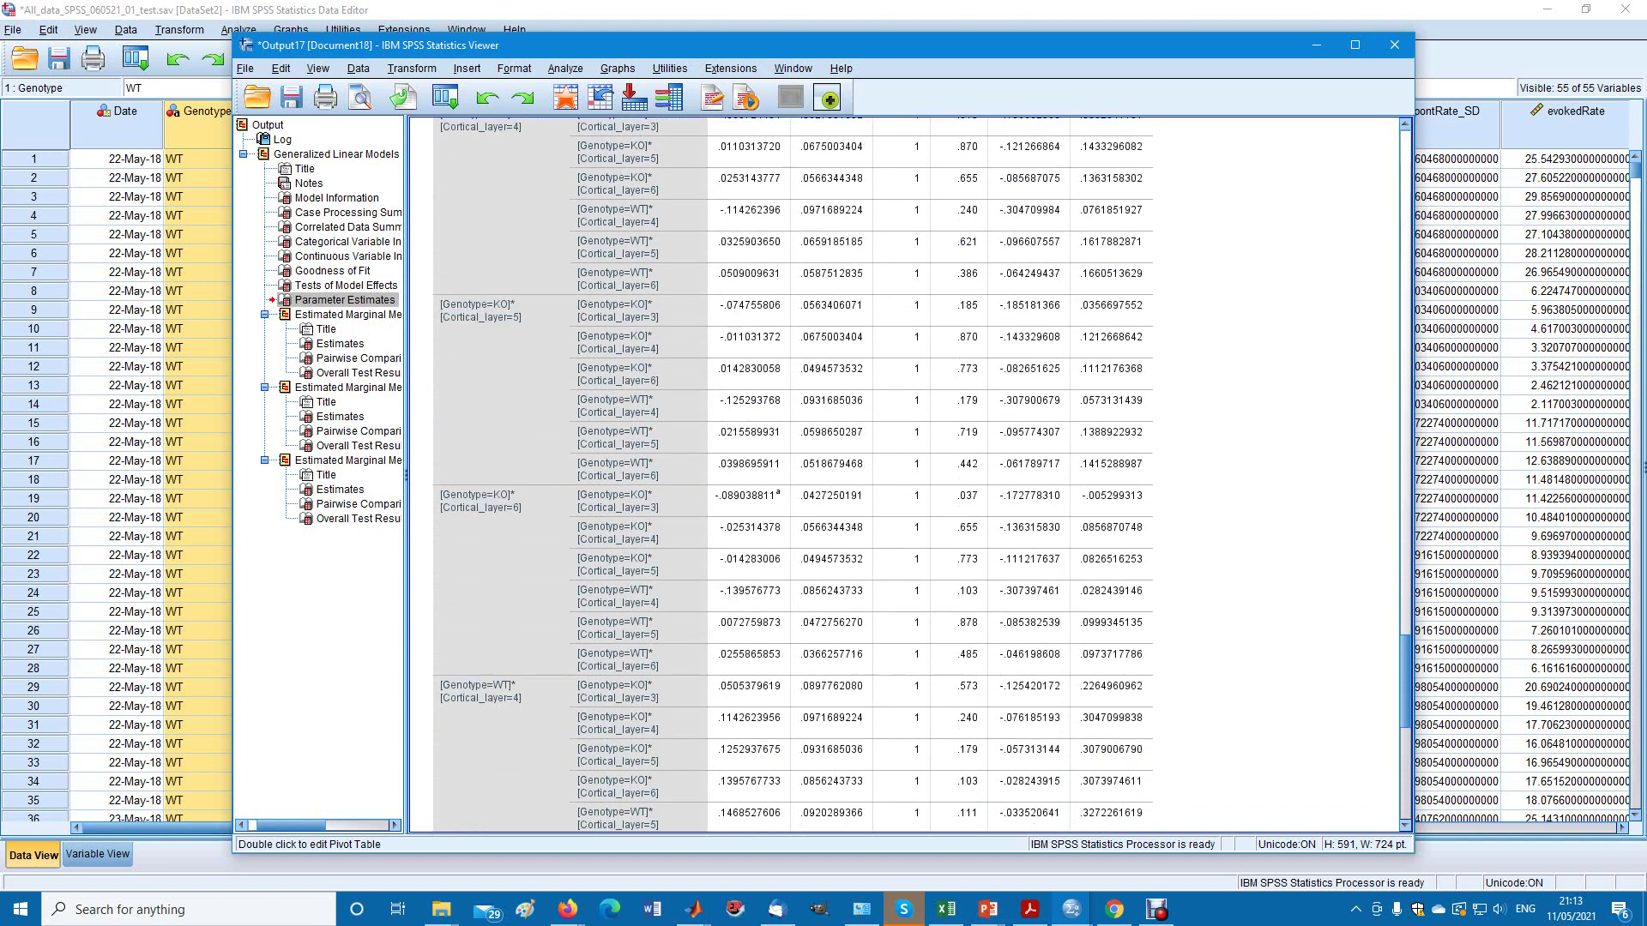
scroll(909, 475, up, 3)
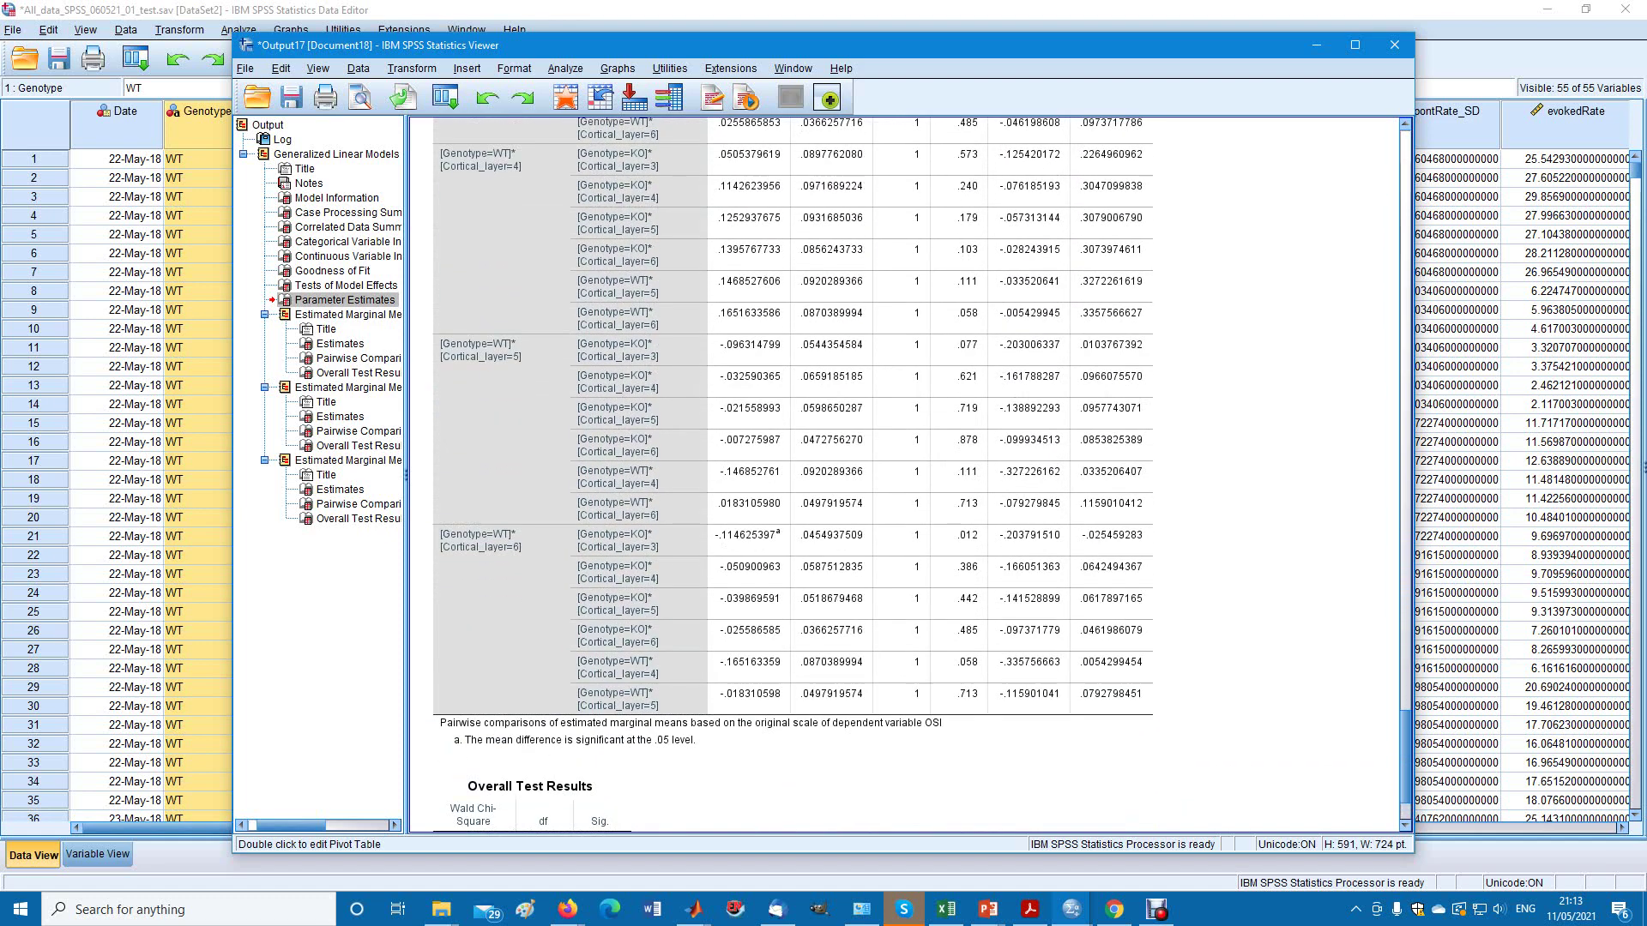
drag(1404, 757, 1404, 616)
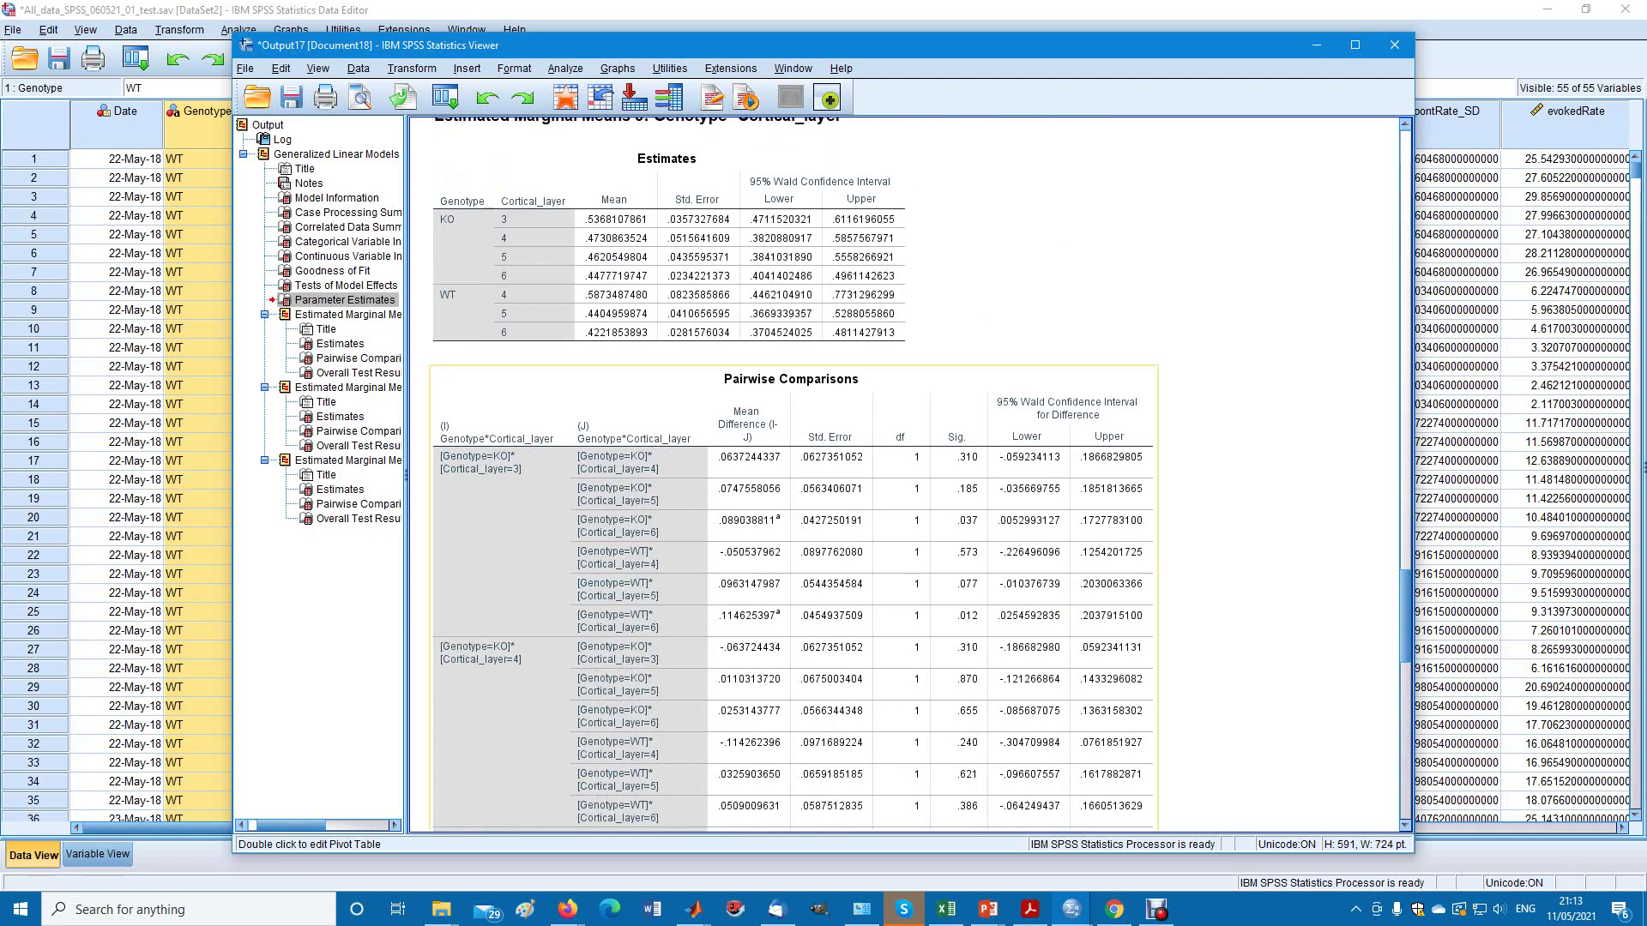
scroll(905, 471, down, 2)
drag(1404, 628, 1404, 774)
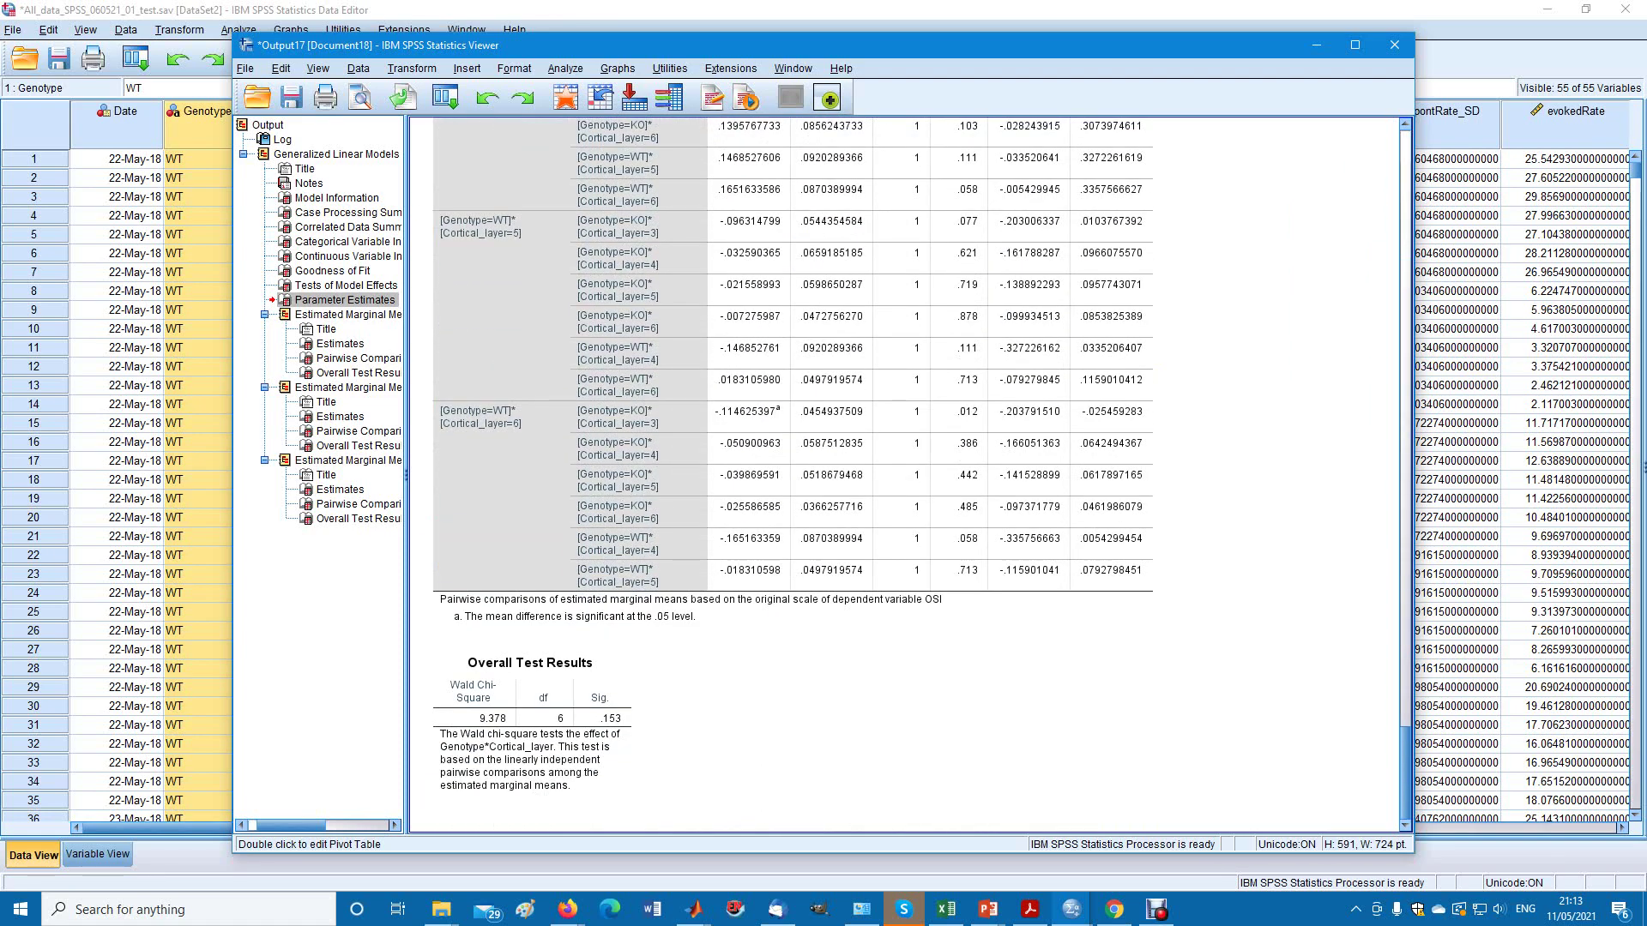
scroll(909, 472, up, 20)
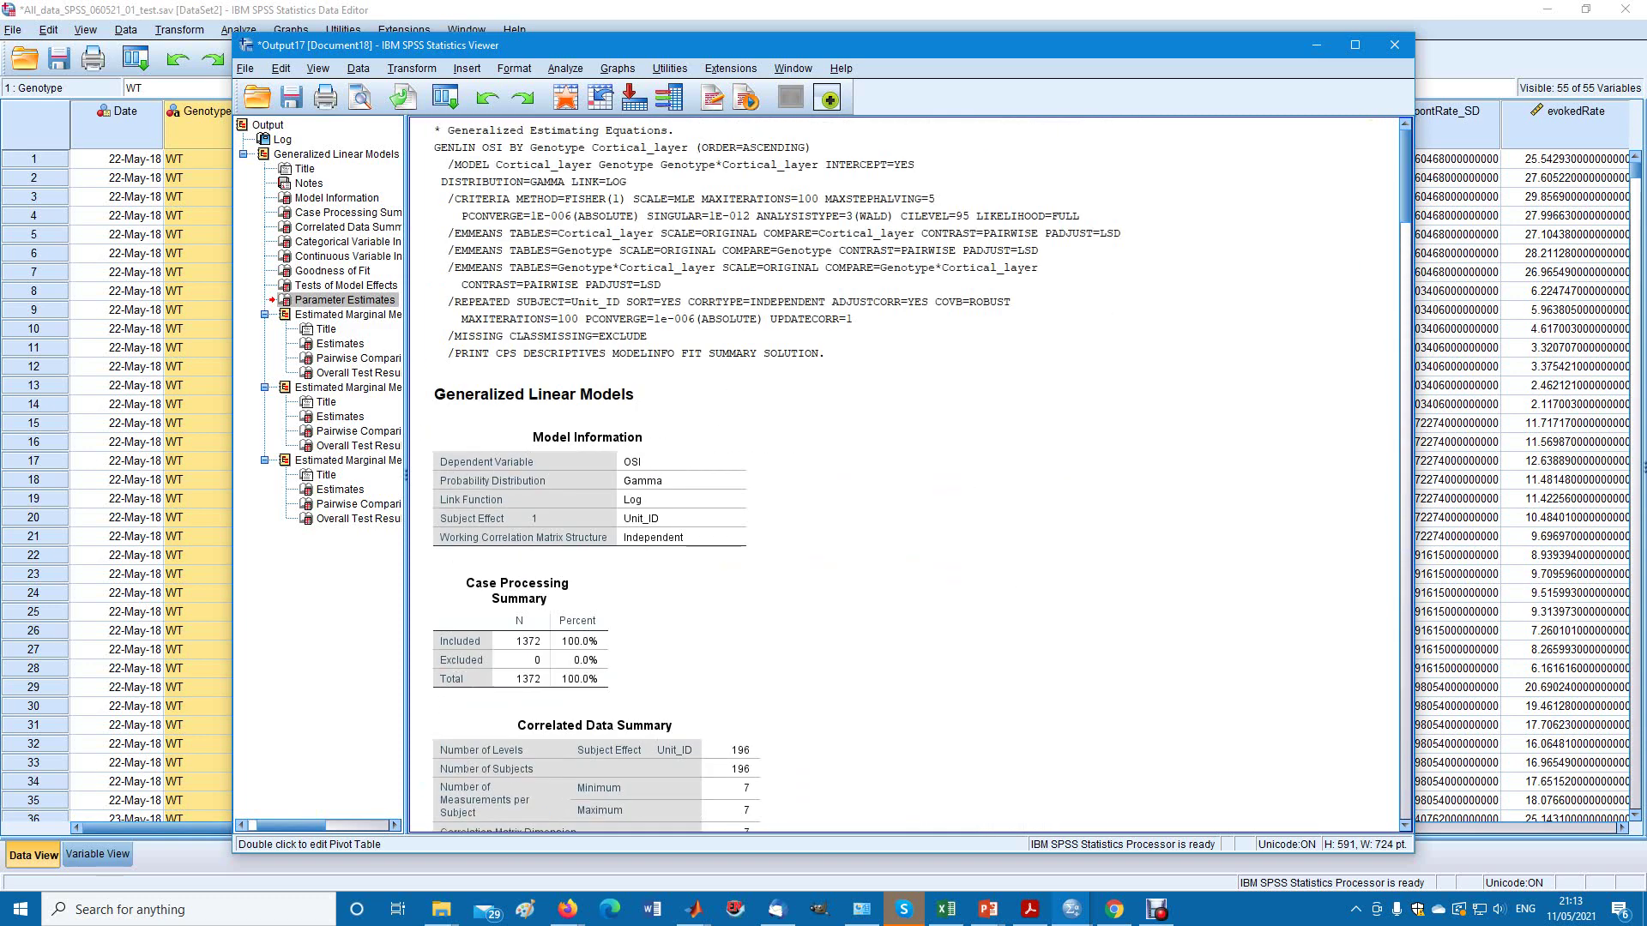